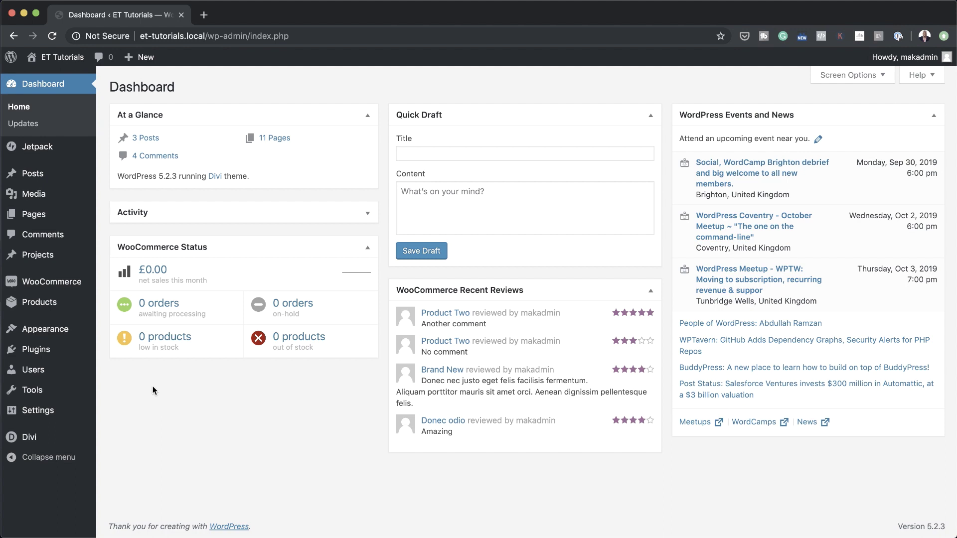
Step: Create a new page titled "Pricing" and start building it from scratch with Divi Builder, dismissing the row selection
mouse_move(40, 217)
left_click(124, 233)
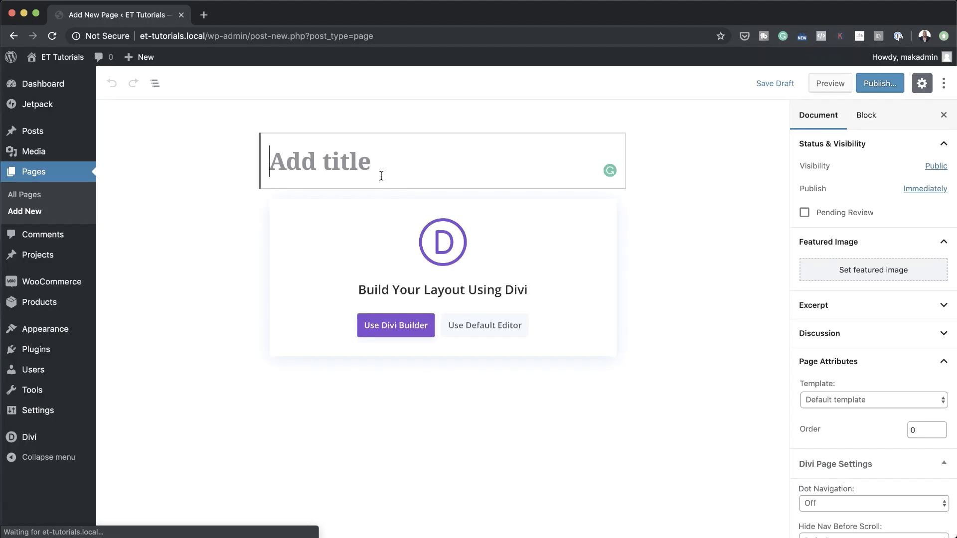
type("Pricing")
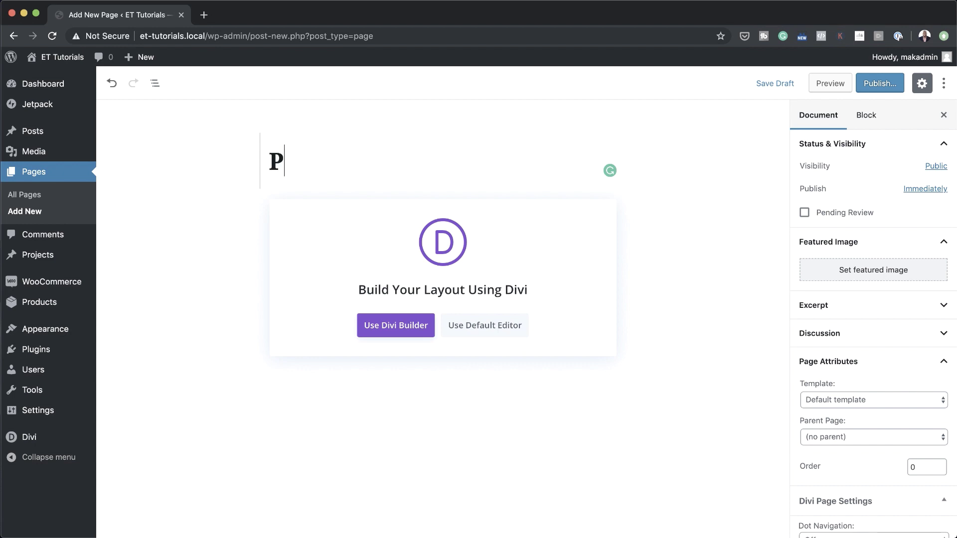
left_click(395, 326)
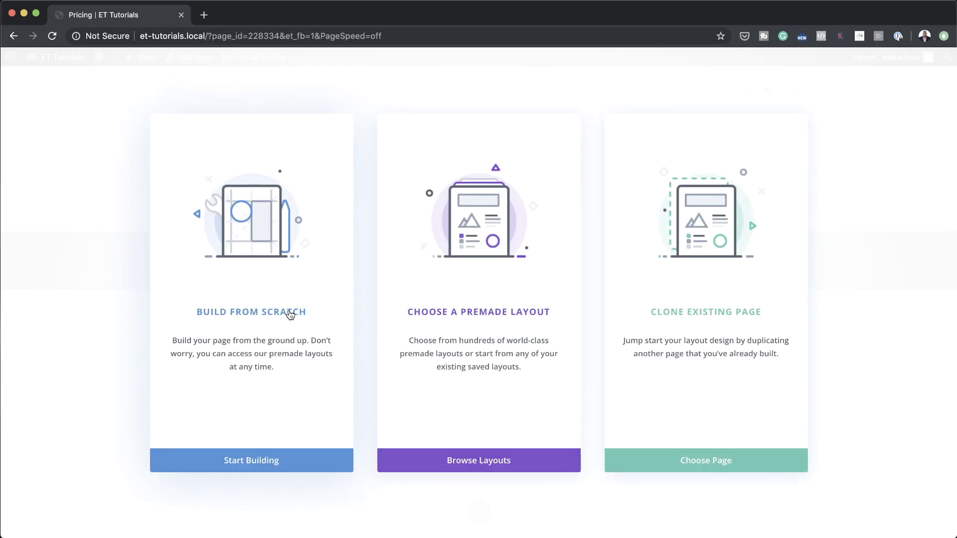
left_click(289, 313)
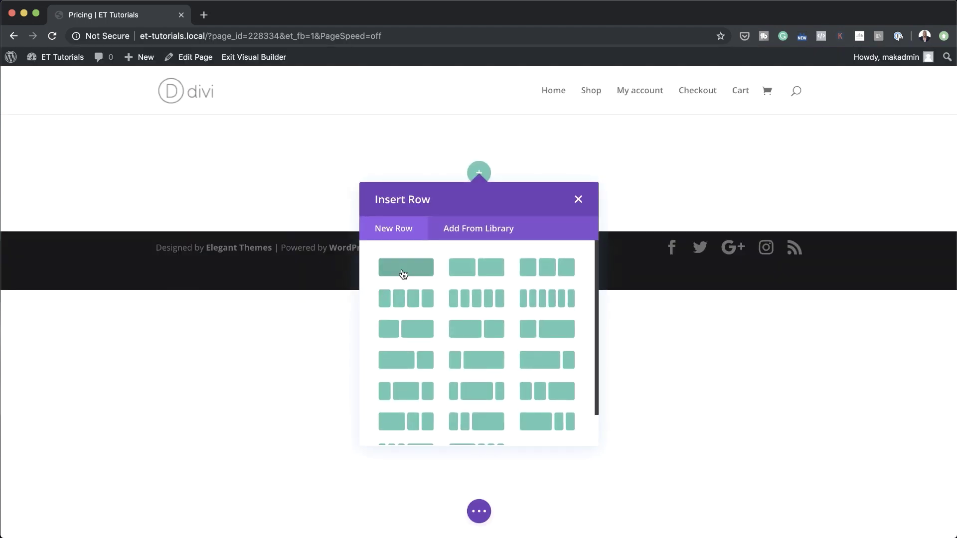
left_click(578, 200)
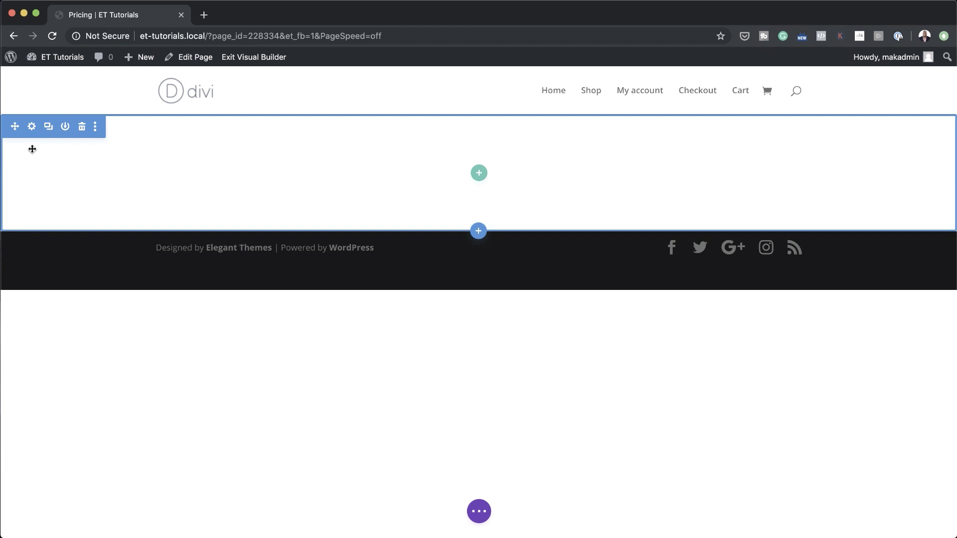
Step: Give the section a gradient background with #ededed as the first colour and #ffffff as the second
left_click(32, 126)
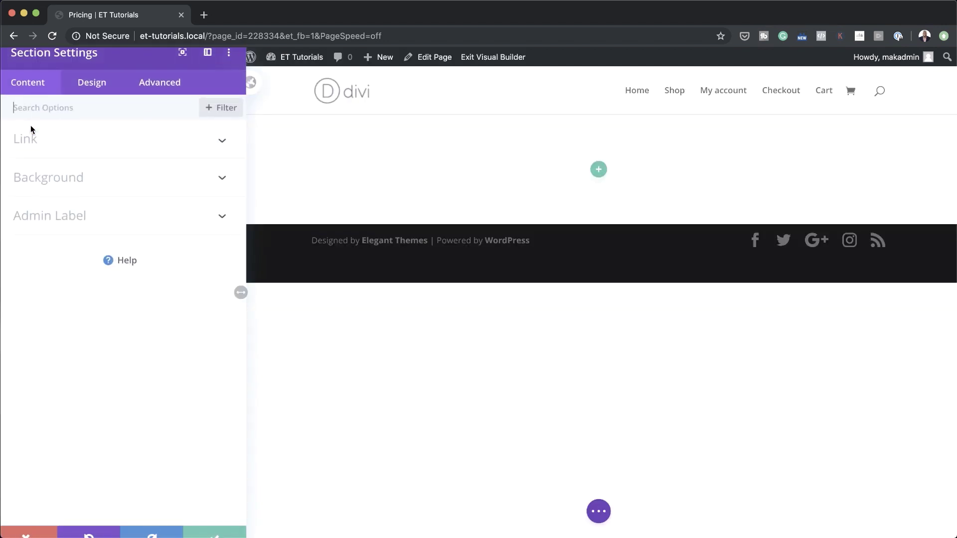
left_click(87, 190)
left_click(103, 224)
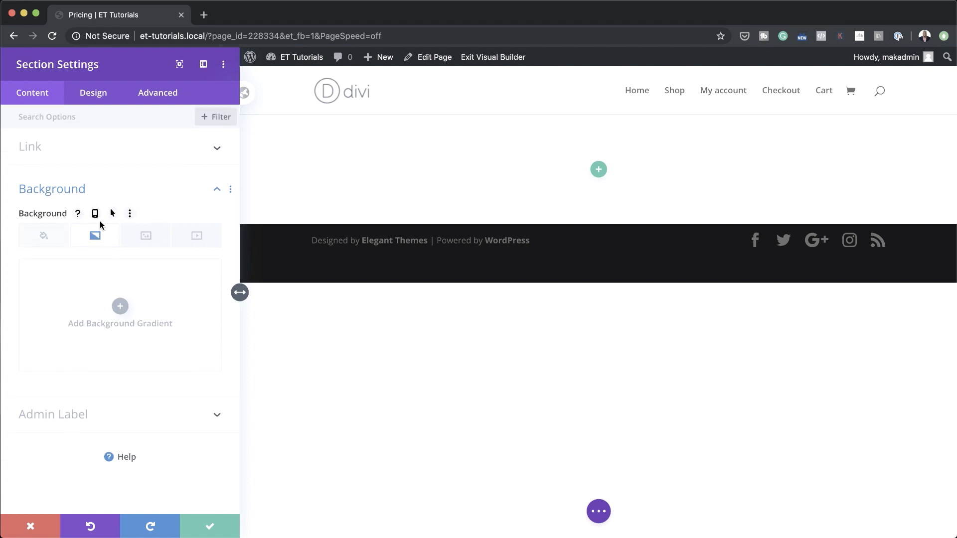
left_click(121, 306)
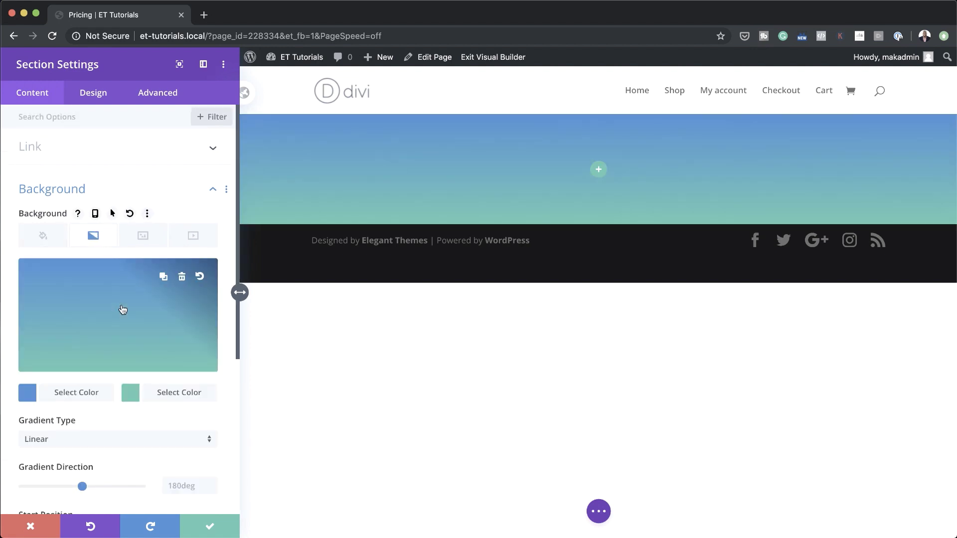
left_click(28, 330)
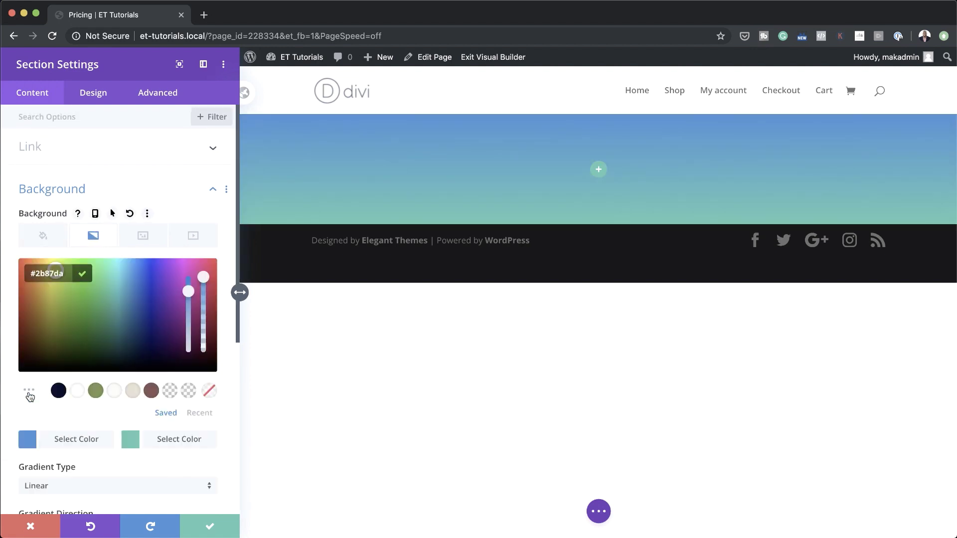
double_click(46, 274)
type("ededed")
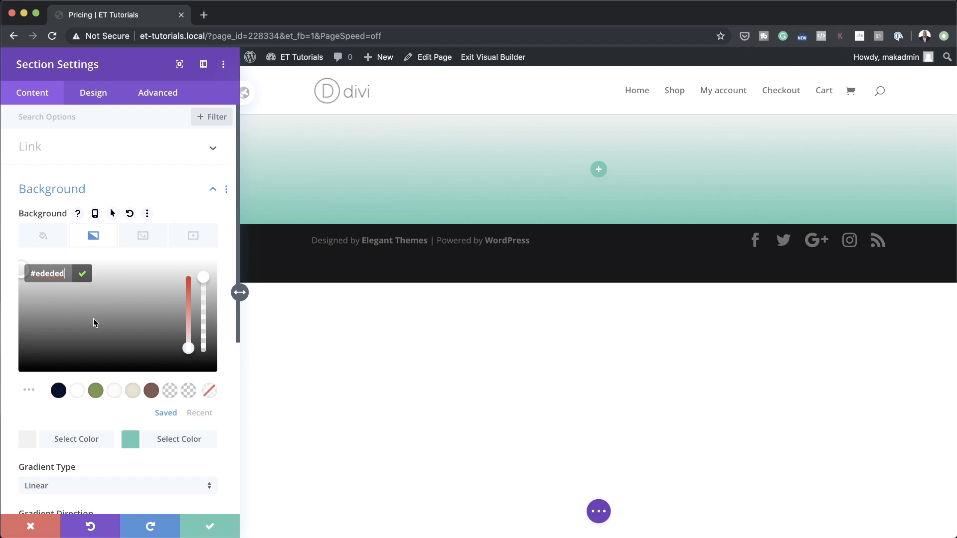
left_click(132, 439)
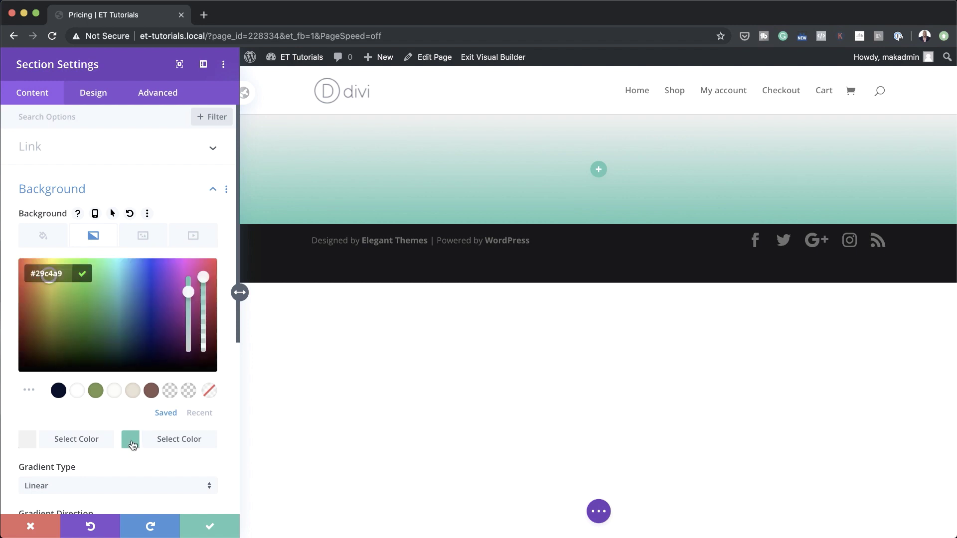
left_click(77, 391)
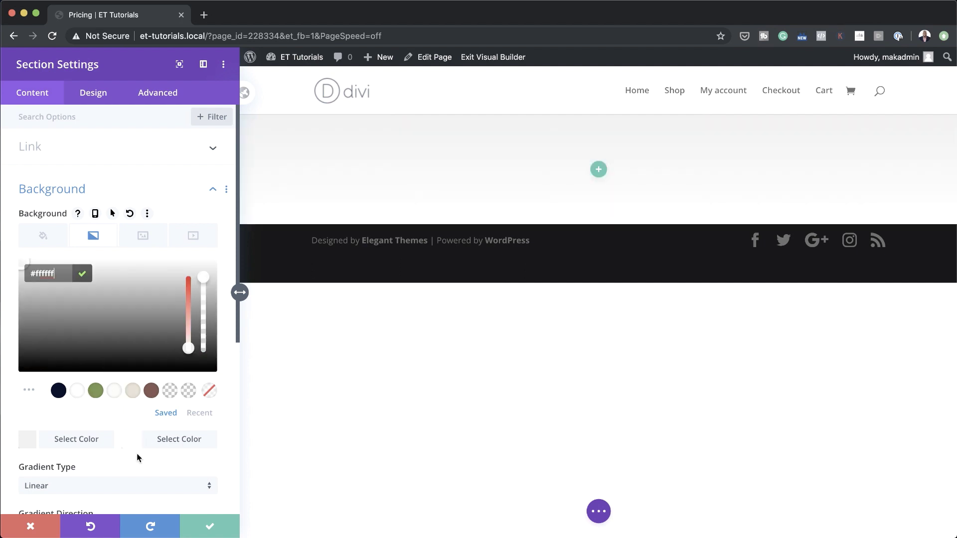
Step: Set both the start position and end position of the section's gradient to 30%
scroll(137, 454, "down", 5)
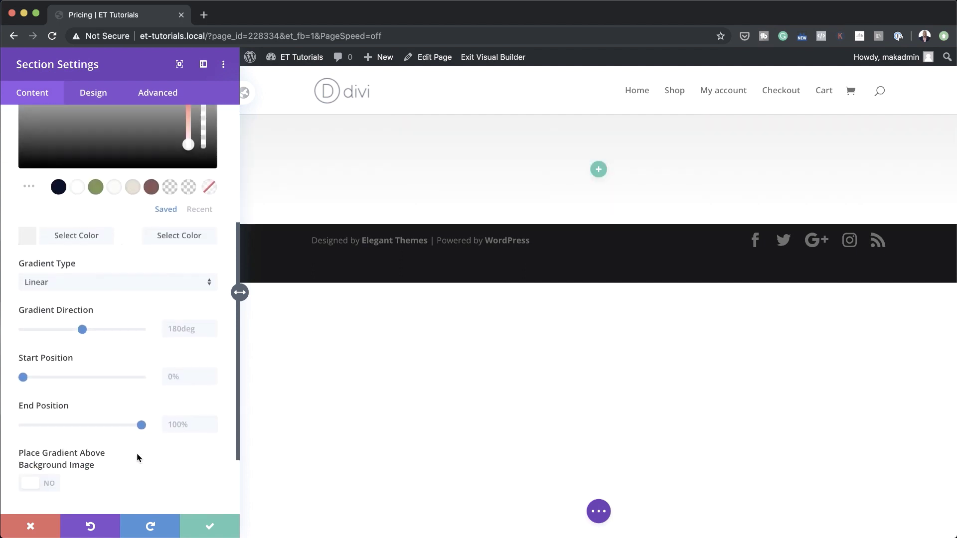
left_click(188, 379)
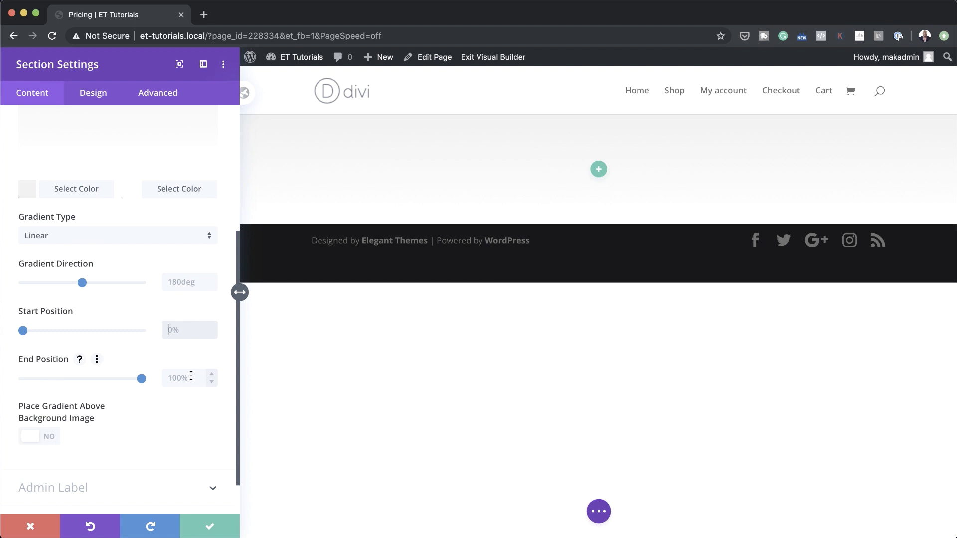
type("30")
type("30")
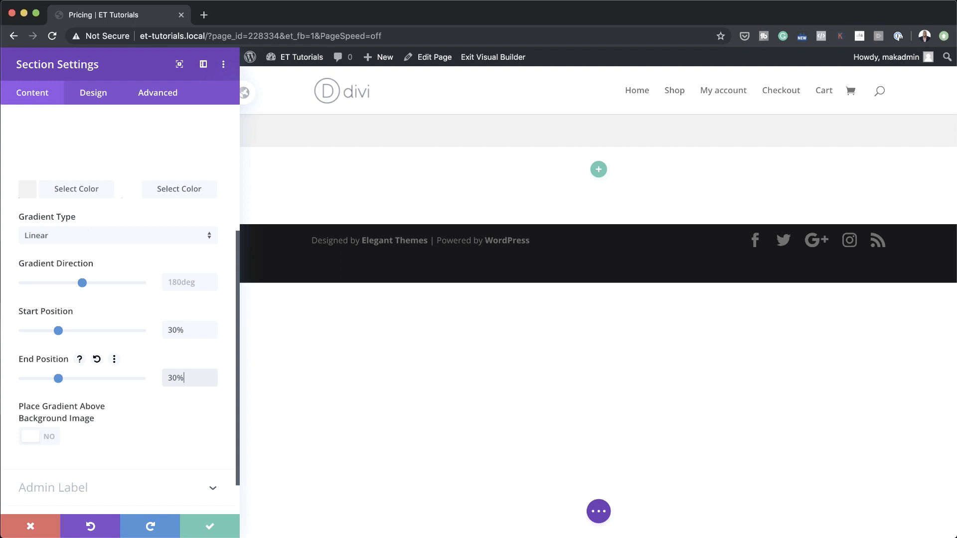
scroll(139, 436, "down", 2)
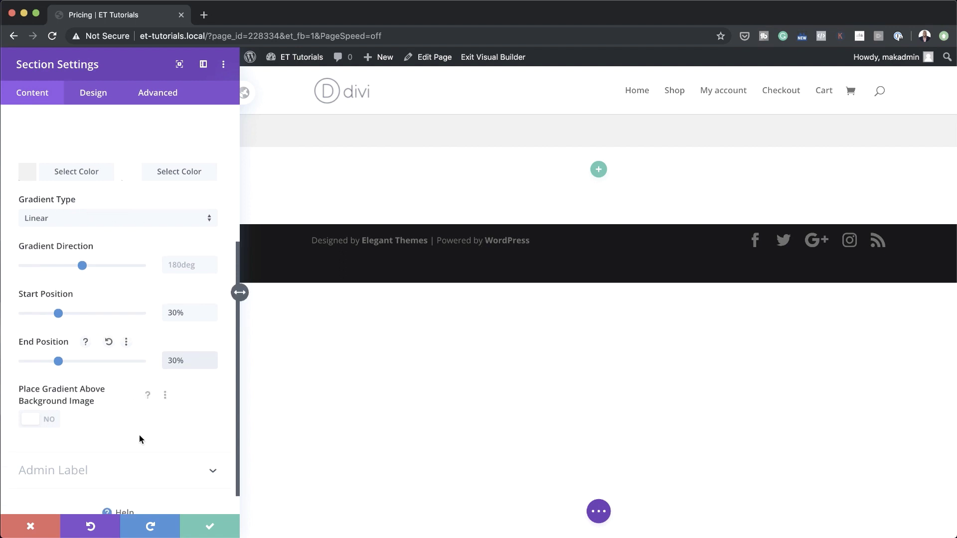
scroll(139, 434, "up", 5)
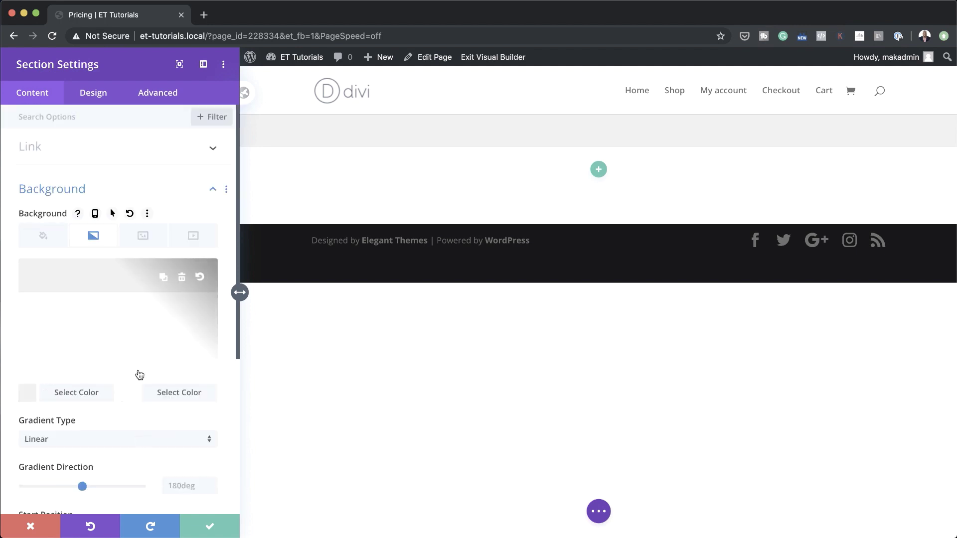
scroll(139, 371, "down", 1)
Step: Set the section's top and bottom padding to 200px, linking the two values, and save the section settings
left_click(95, 98)
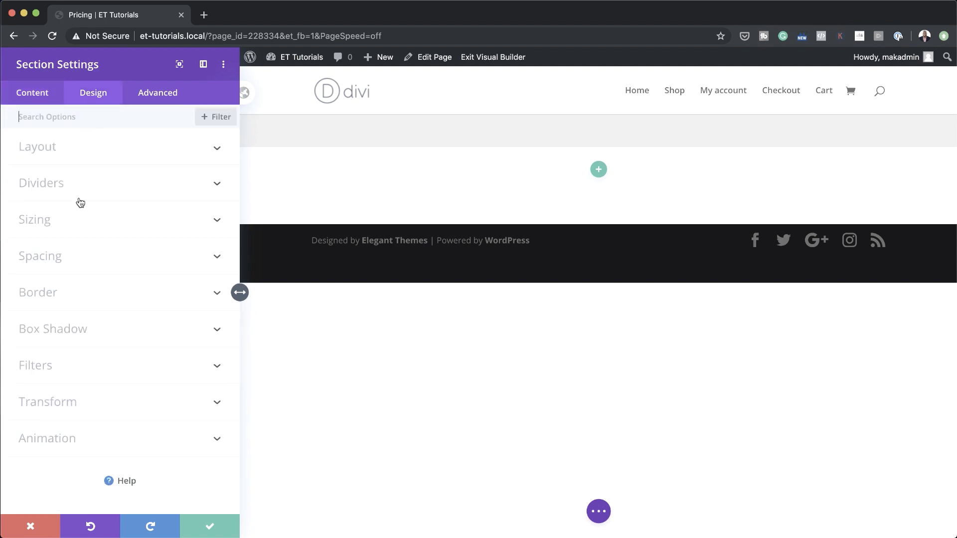
left_click(64, 258)
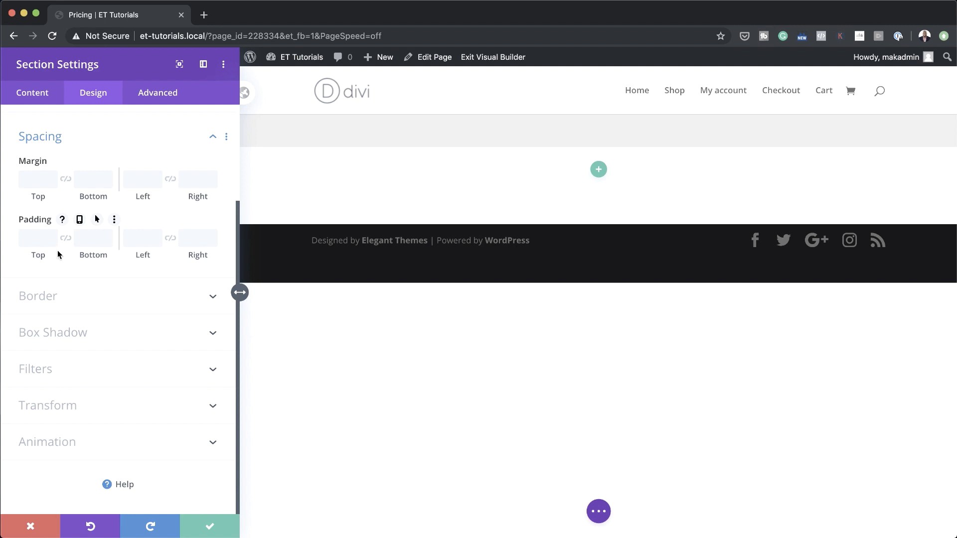
left_click(34, 240)
type("200px")
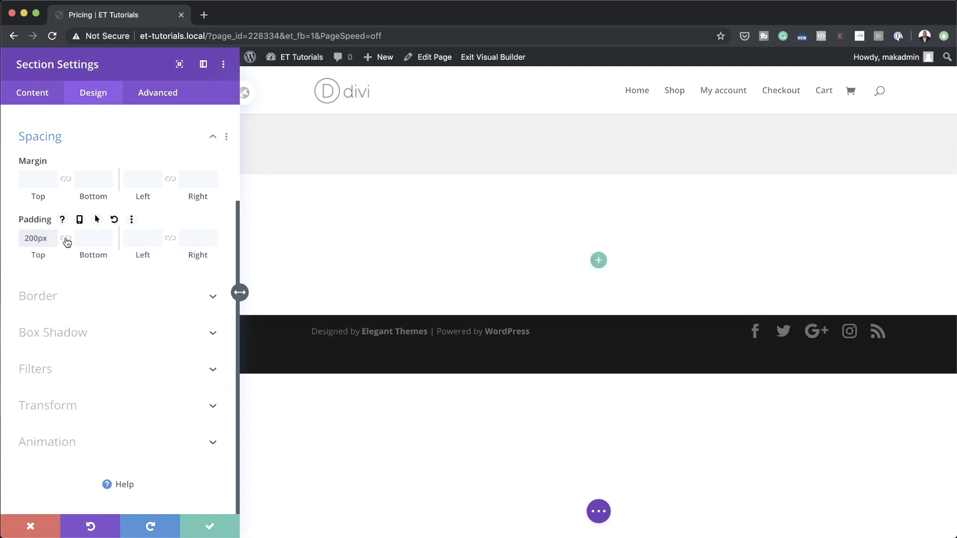
left_click(66, 240)
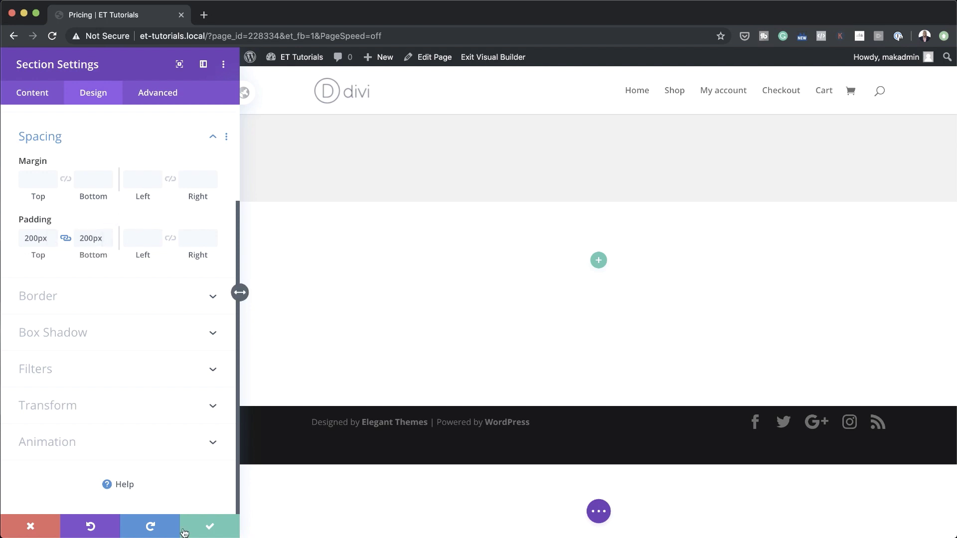
left_click(215, 528)
Step: Insert a row with three equal columns into the section without adding a module
left_click(482, 265)
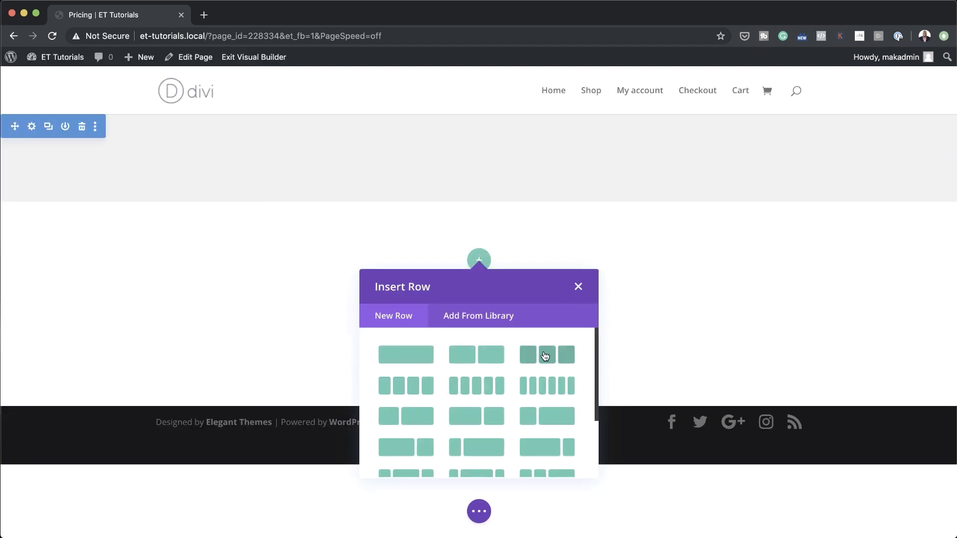
left_click(549, 355)
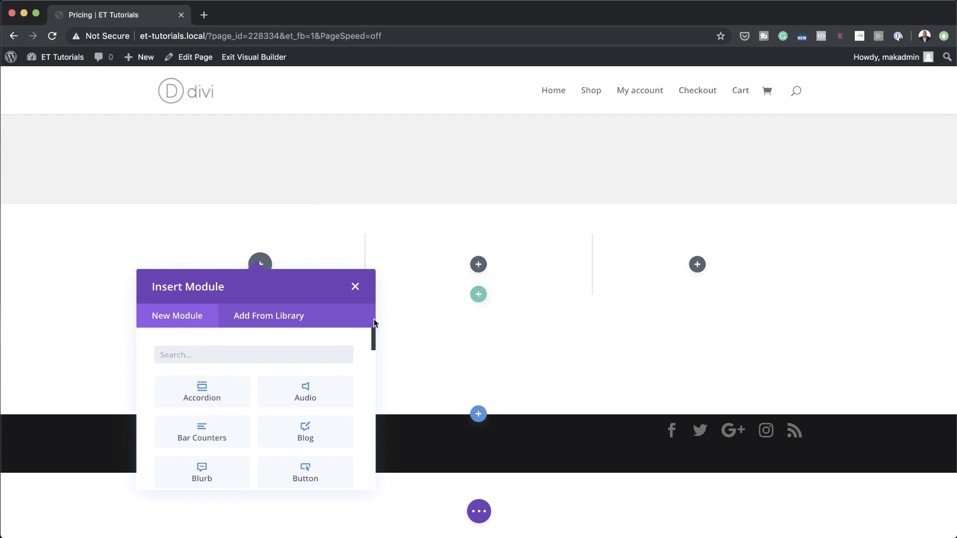
left_click(355, 287)
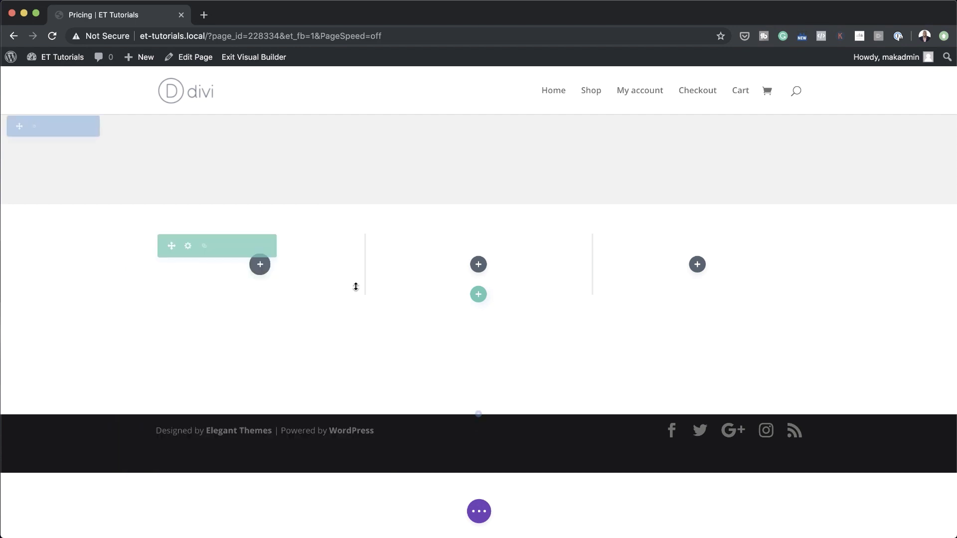
Step: Enable a custom gutter width of 1 for the three-column row and set its maximum width to 1400px
left_click(187, 246)
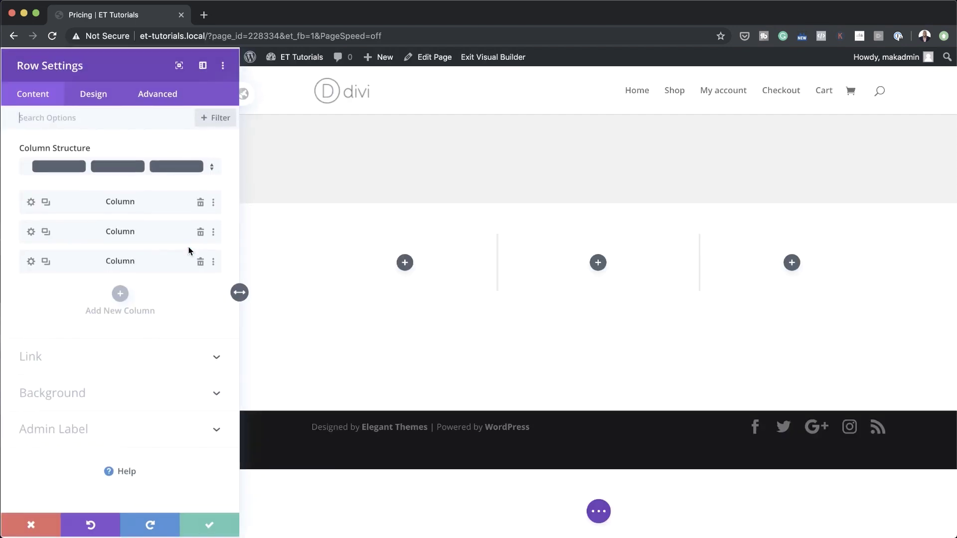
left_click(94, 94)
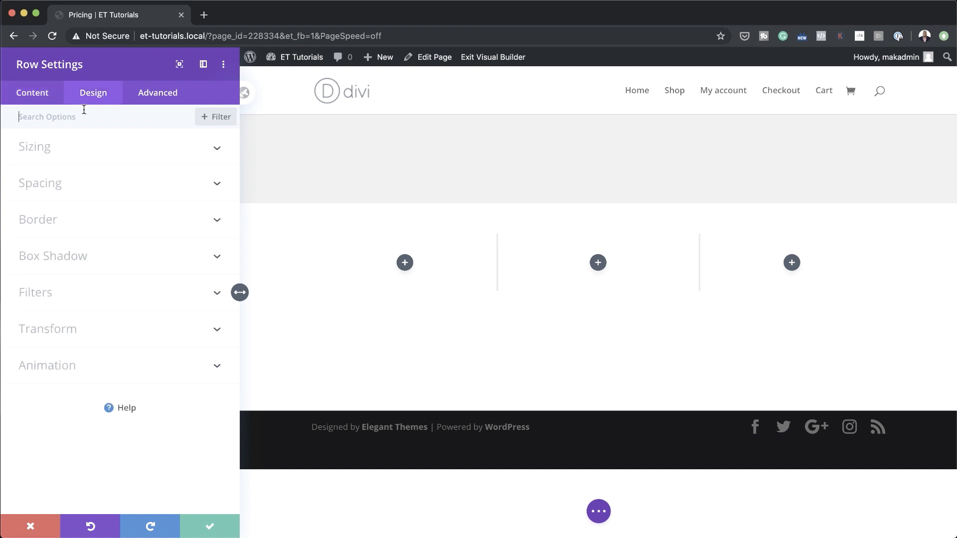
left_click(56, 151)
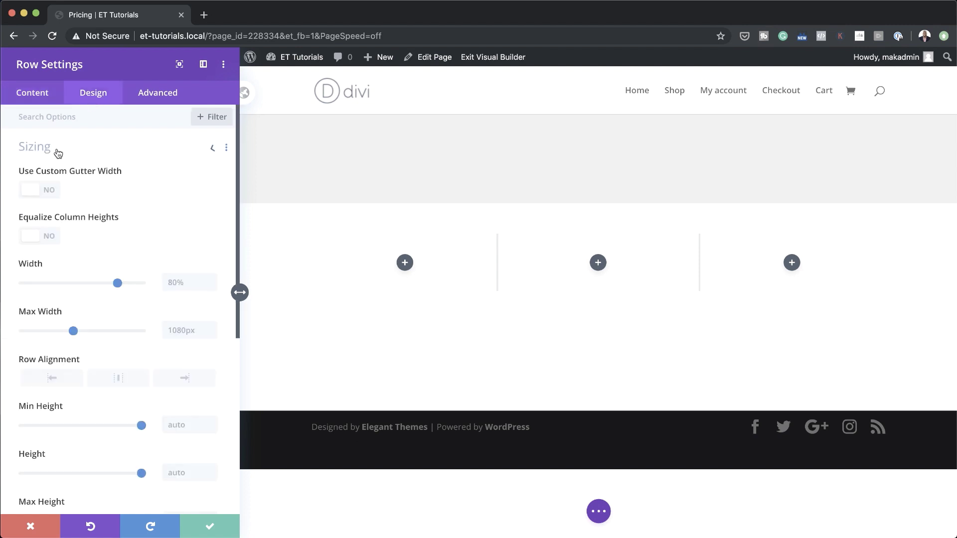
left_click(50, 195)
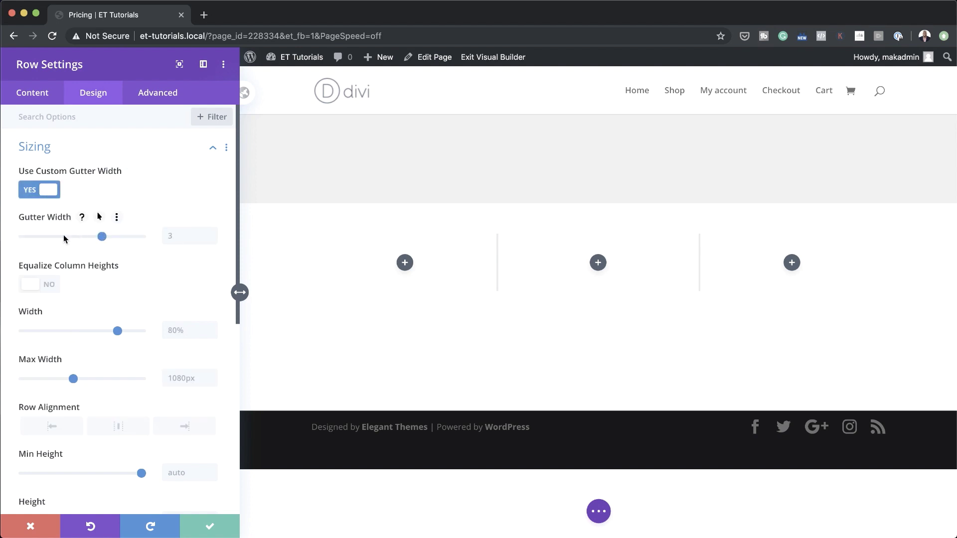
left_click_drag(64, 239, 22, 237)
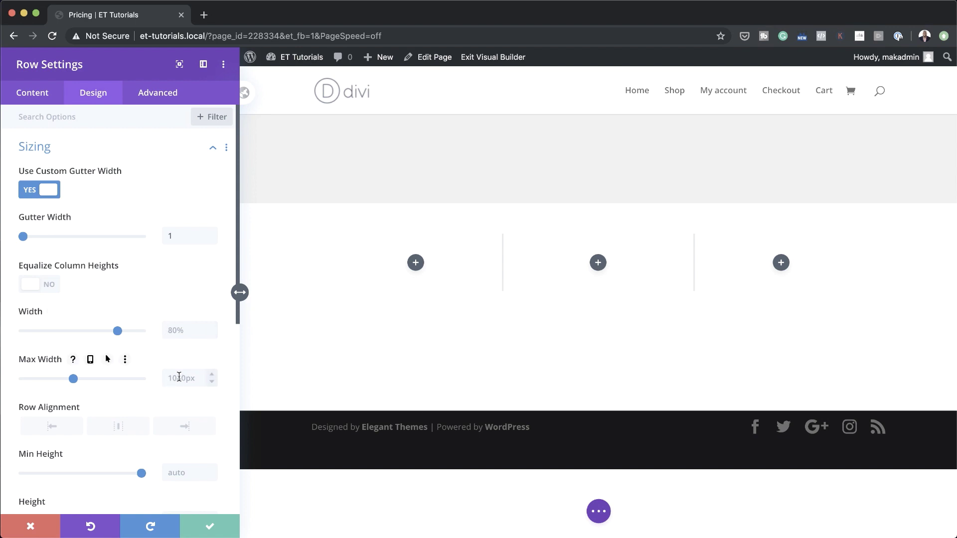
left_click(179, 377)
type("1400")
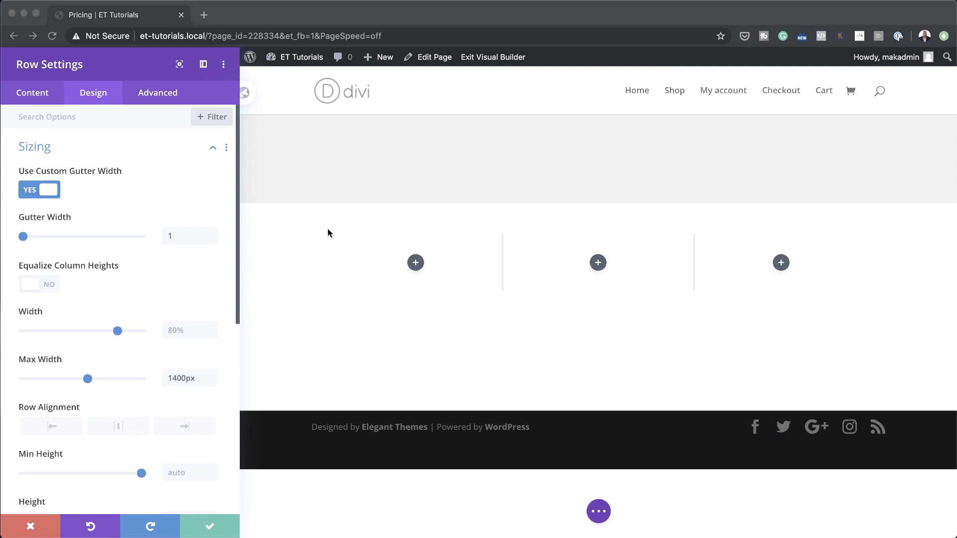
Step: Open the first column's settings from the row's content options and add a background gradient to it
left_click(37, 95)
left_click(37, 96)
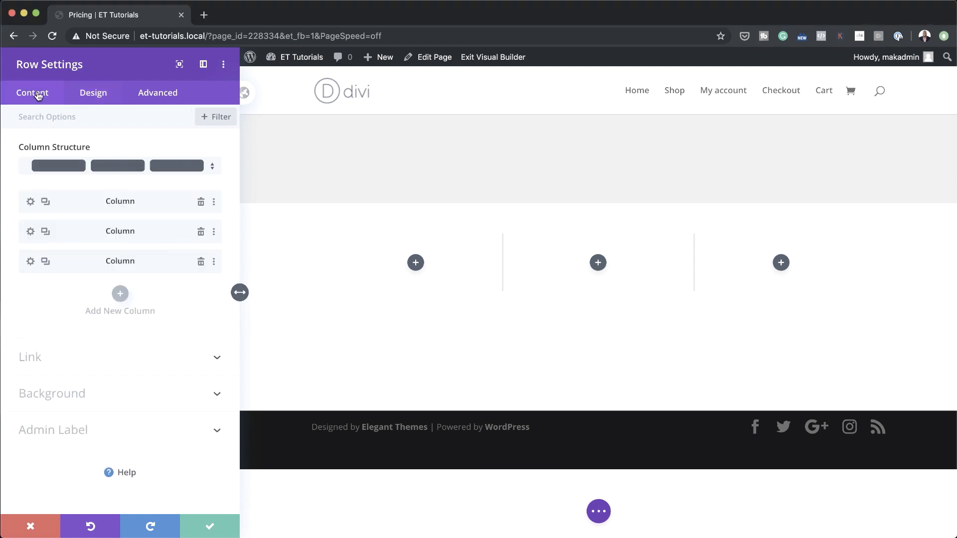
left_click(32, 202)
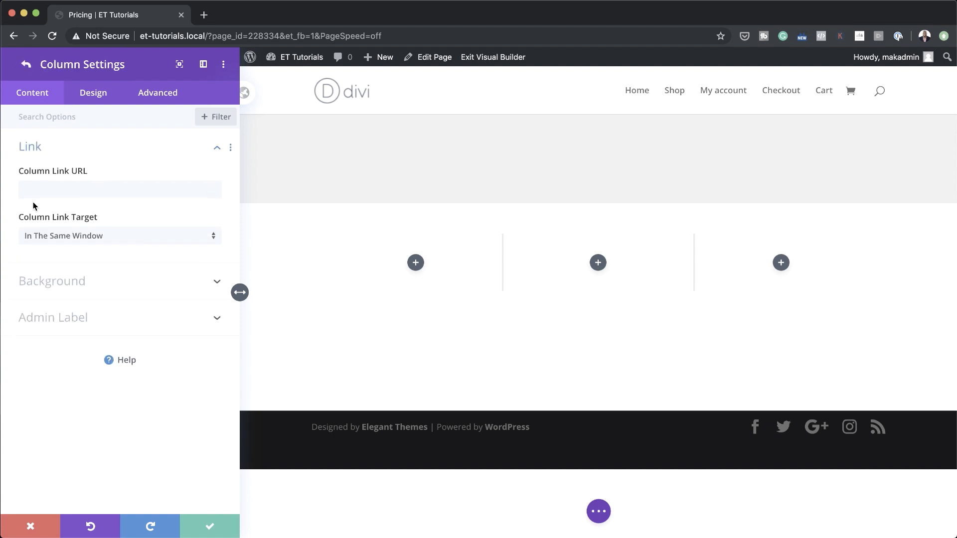
left_click(65, 279)
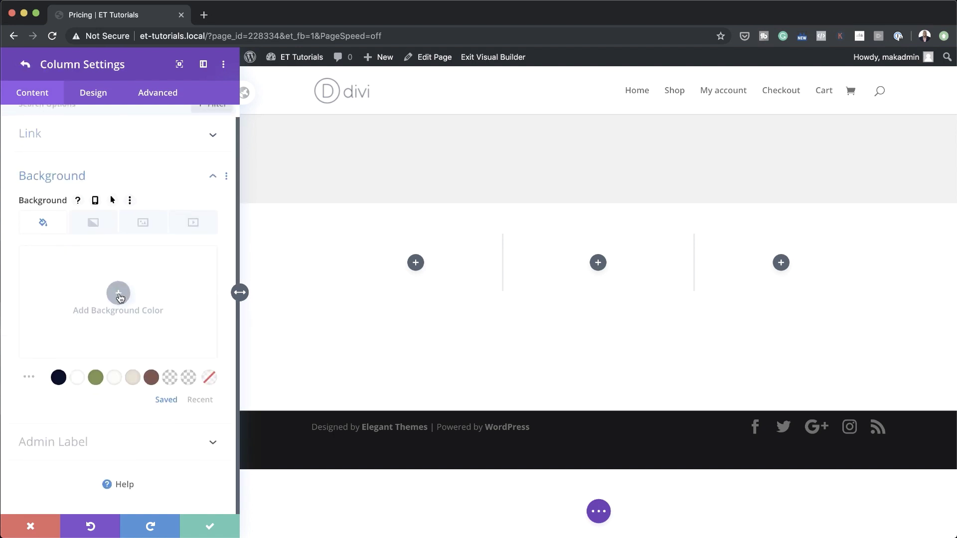
left_click(100, 229)
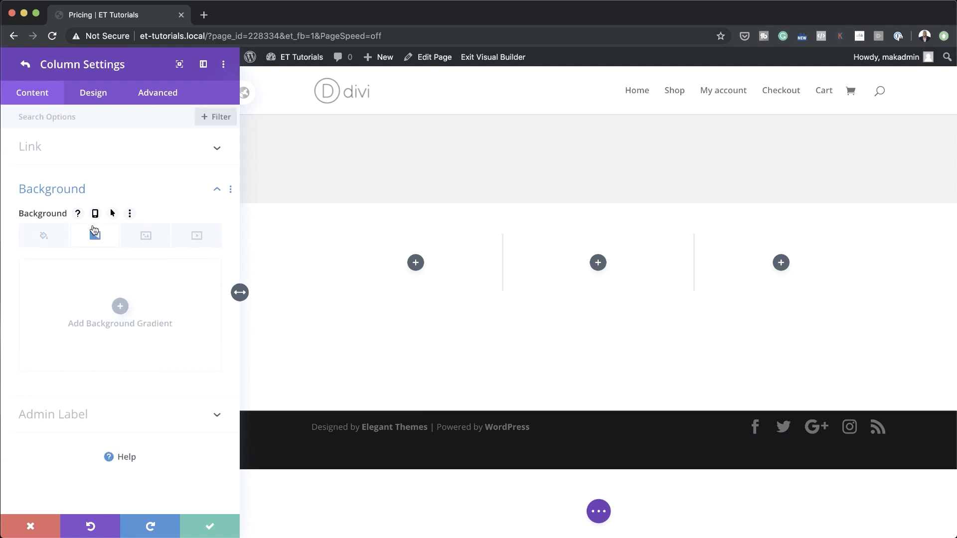
left_click(119, 306)
Step: Set the first column's gradient colors to a very light off-white for the first and #ffffff for the second
left_click(28, 396)
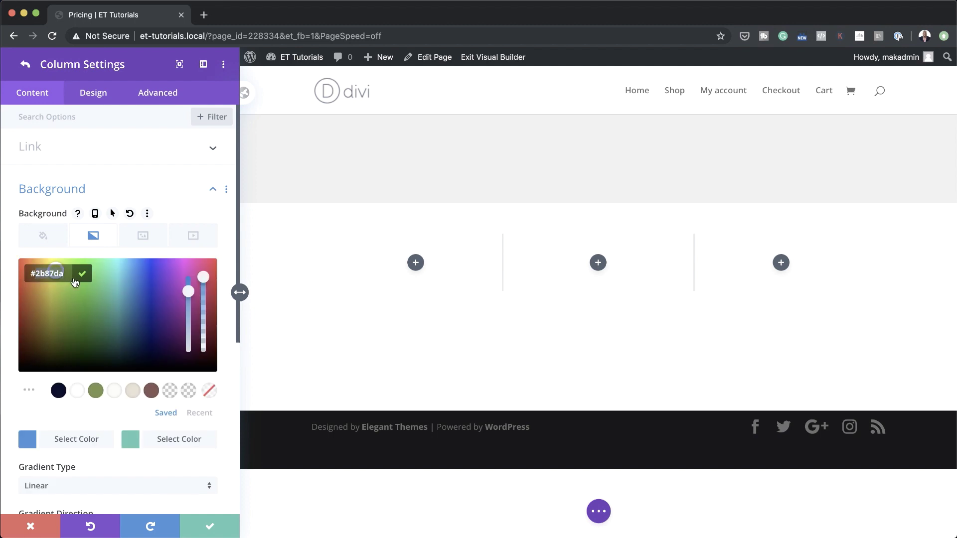
left_click(76, 390)
left_click(131, 439)
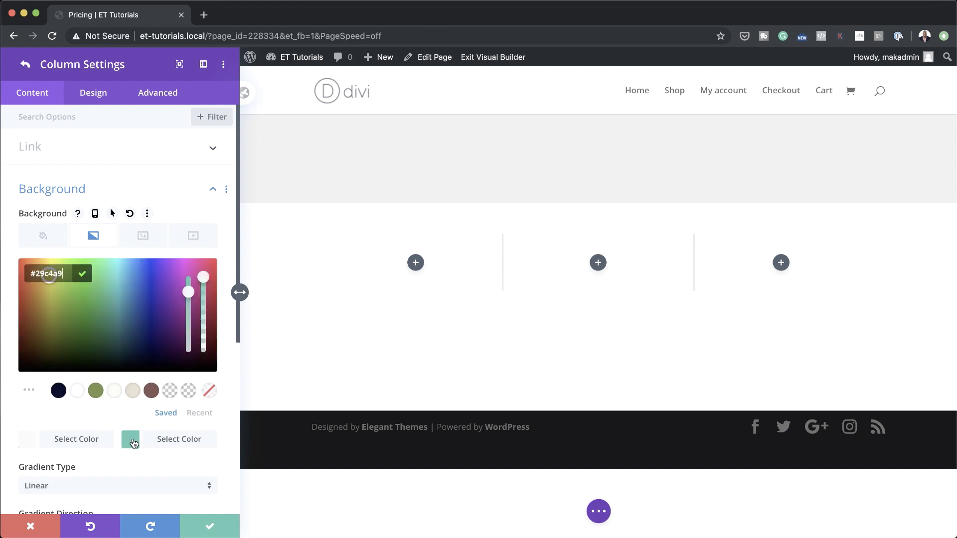
left_click(77, 391)
Step: Change the column's gradient type to Radial and its radial direction to Bottom
scroll(102, 414, "down", 2)
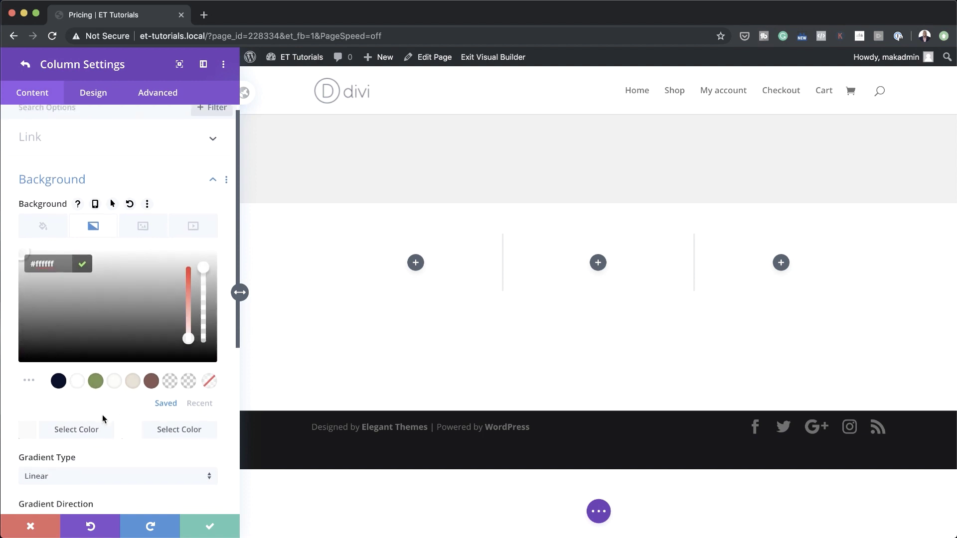
scroll(103, 415, "down", 3)
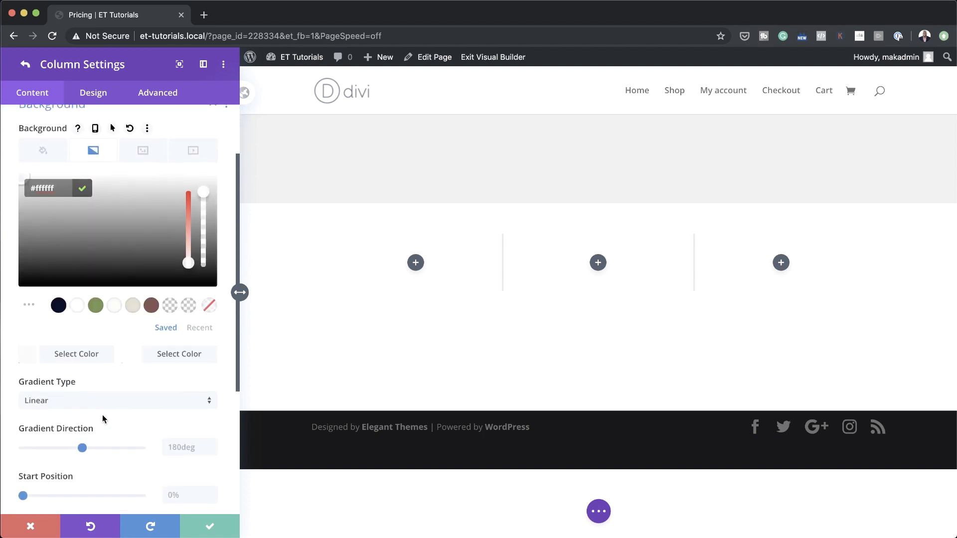
left_click(103, 400)
left_click(90, 387)
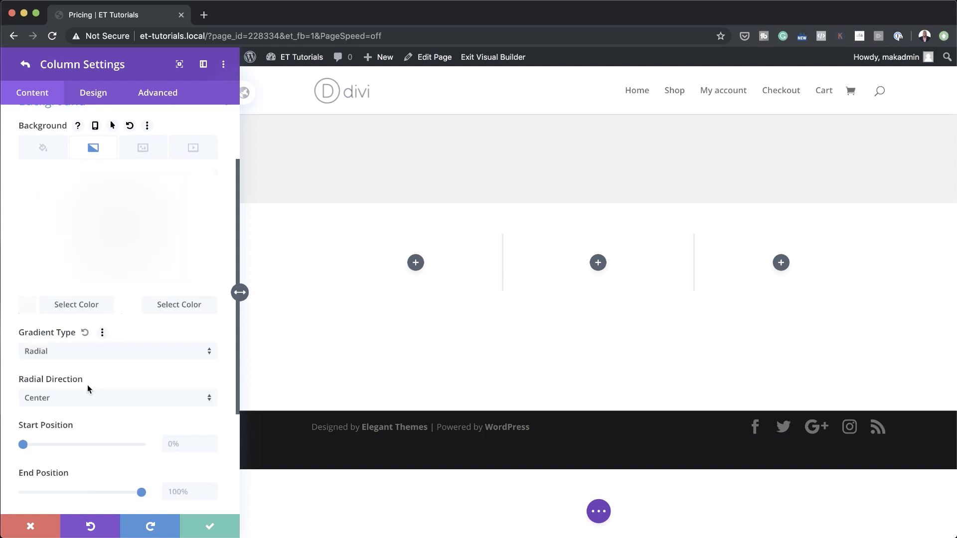
scroll(88, 388, "down", 1)
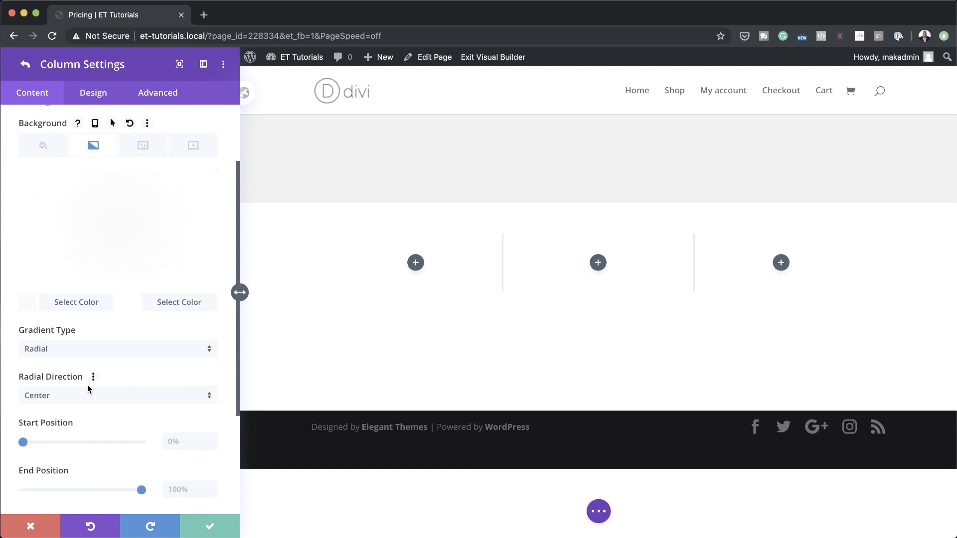
scroll(88, 388, "down", 1)
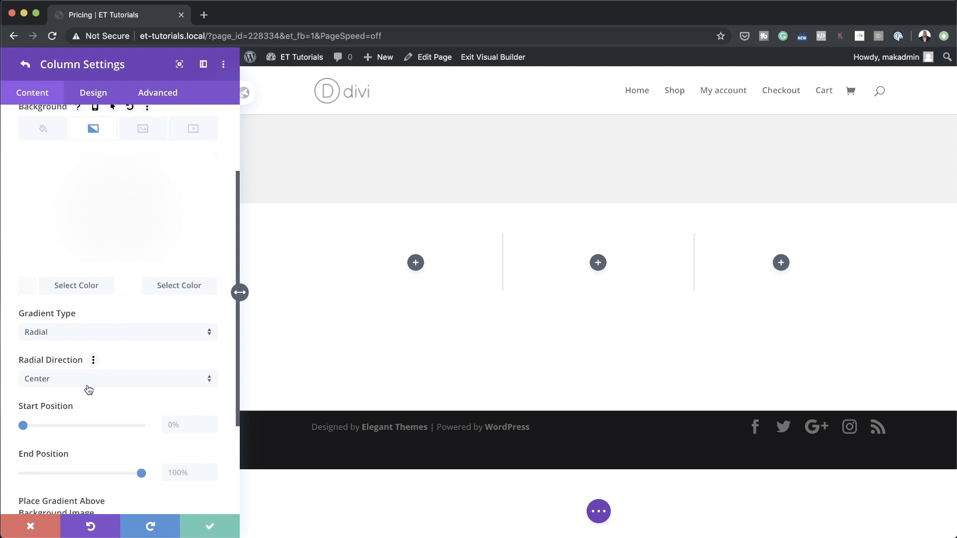
left_click(93, 372)
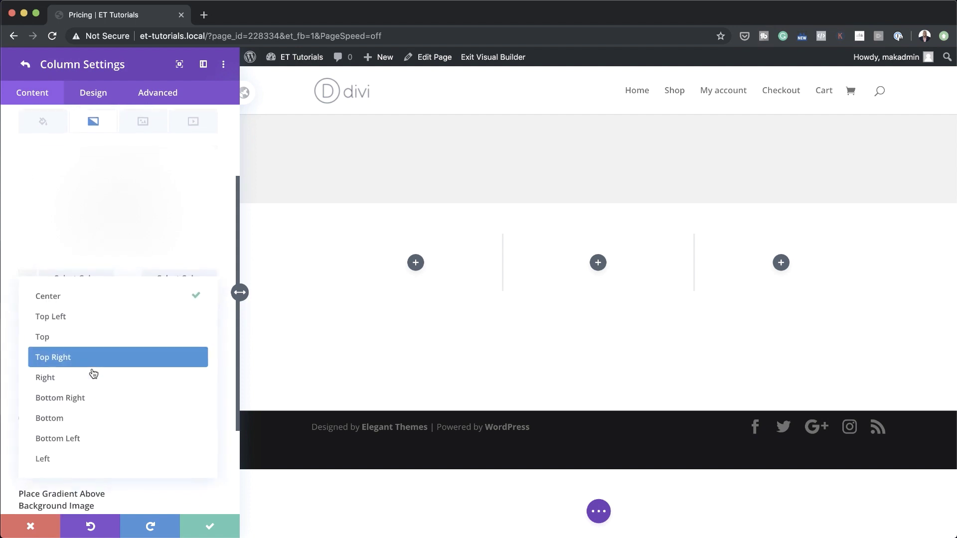
left_click(91, 415)
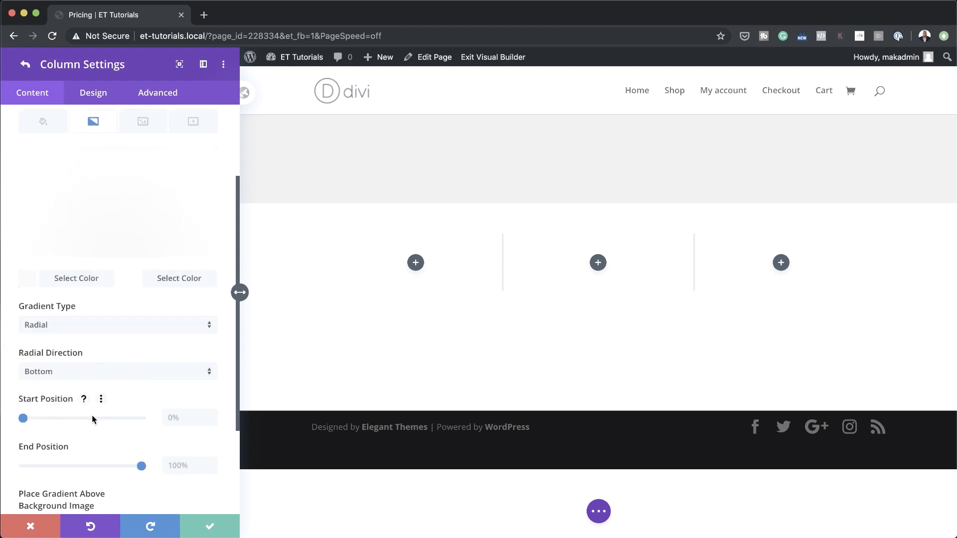
Step: Set both the start position and end position of the column's radial gradient to 31%
scroll(91, 415, "down", 5)
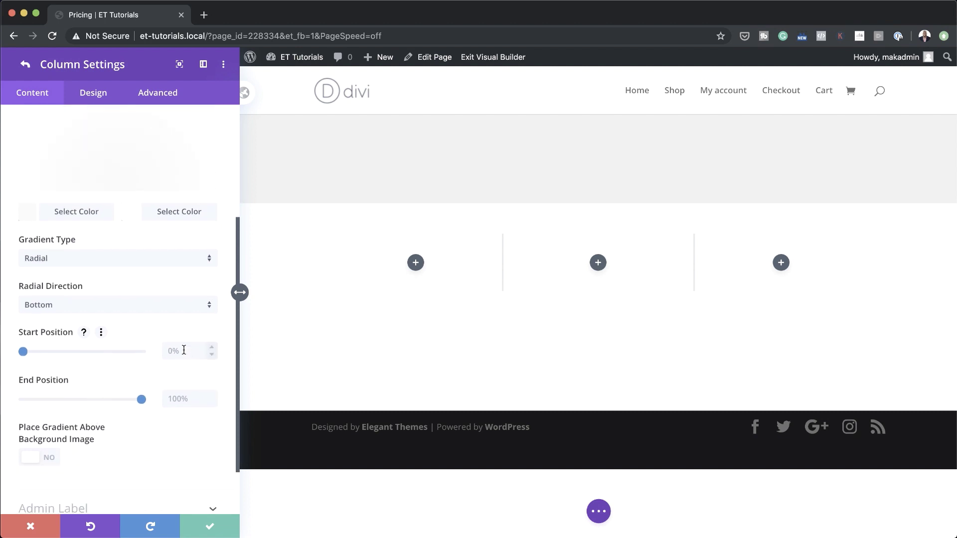
left_click(184, 351)
type("31")
left_click(184, 398)
type("31")
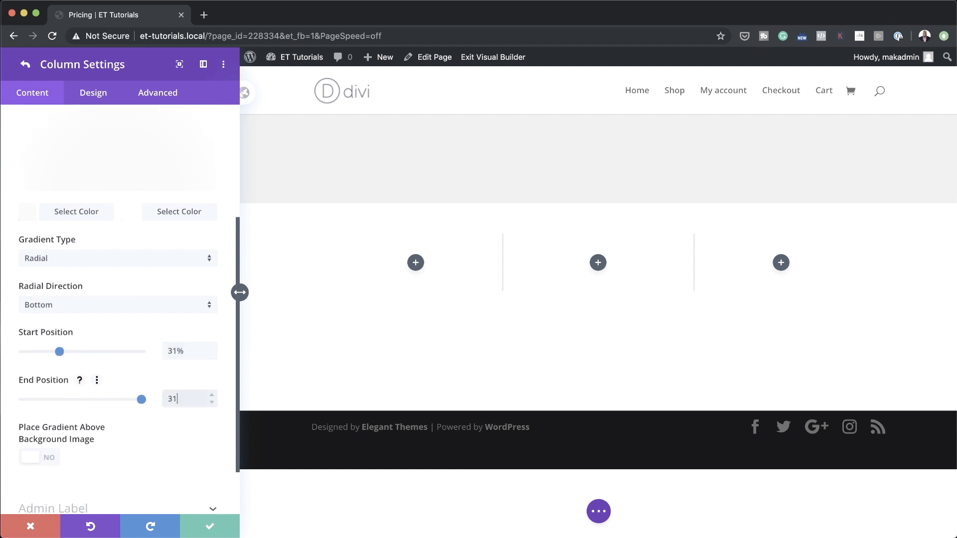
type("%")
scroll(207, 454, "down", 2)
scroll(177, 321, "up", 6)
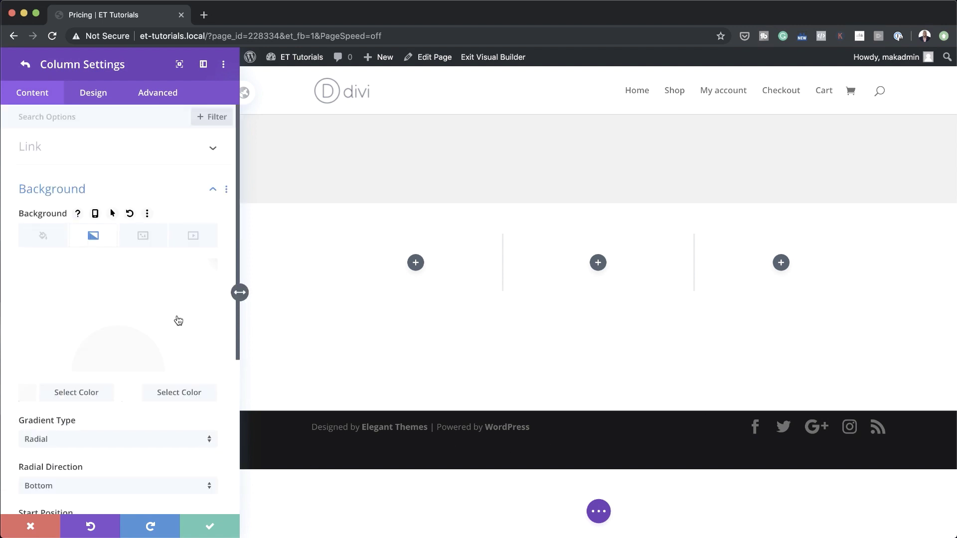
Step: Round all four corners of the first column's border to 20px
left_click(92, 90)
left_click(70, 185)
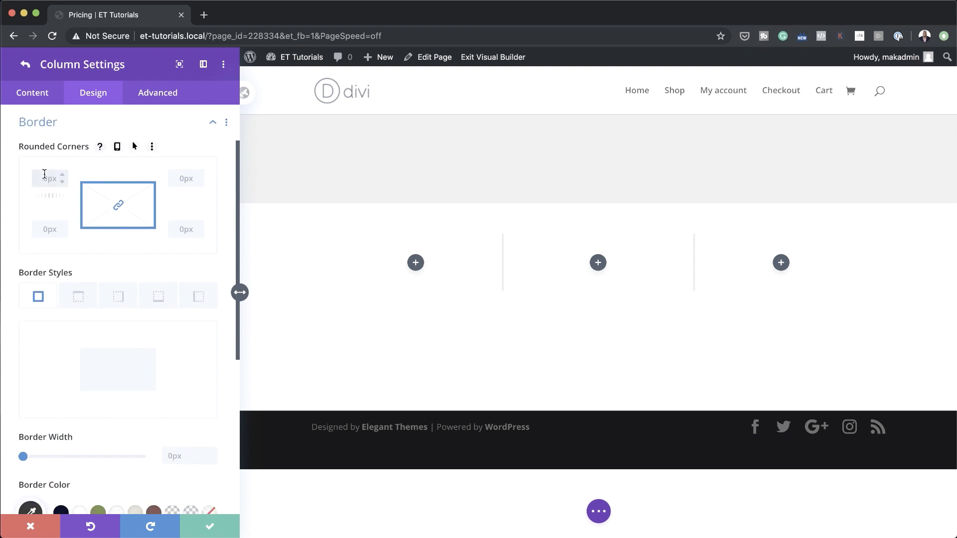
type("20")
key("Return")
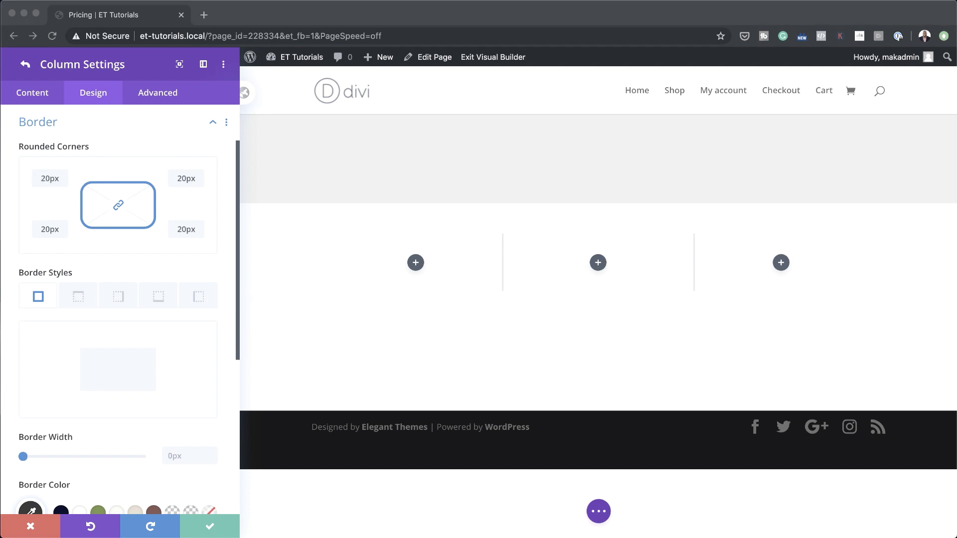
Step: Apply the first box shadow preset, a soft shadow around all sides, to the column
scroll(170, 434, "down", 6)
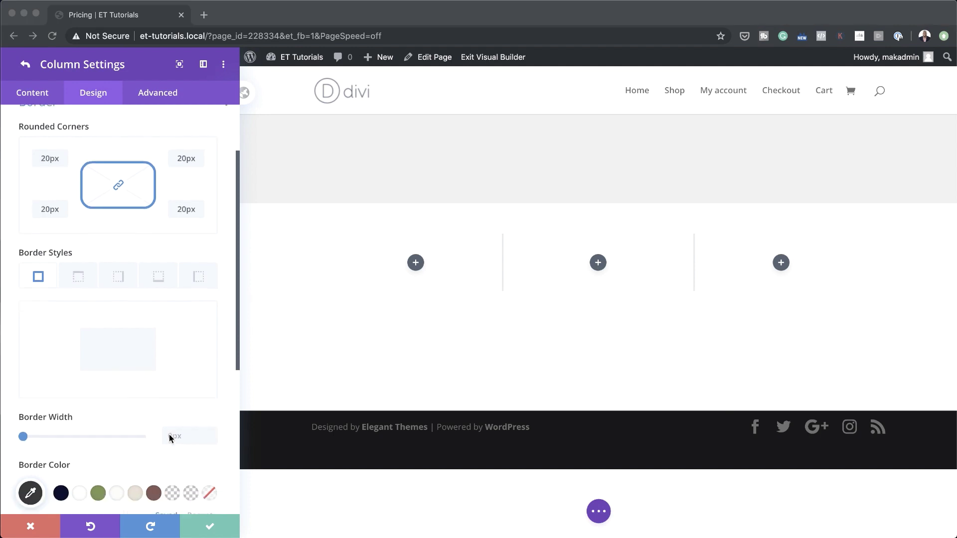
left_click(76, 343)
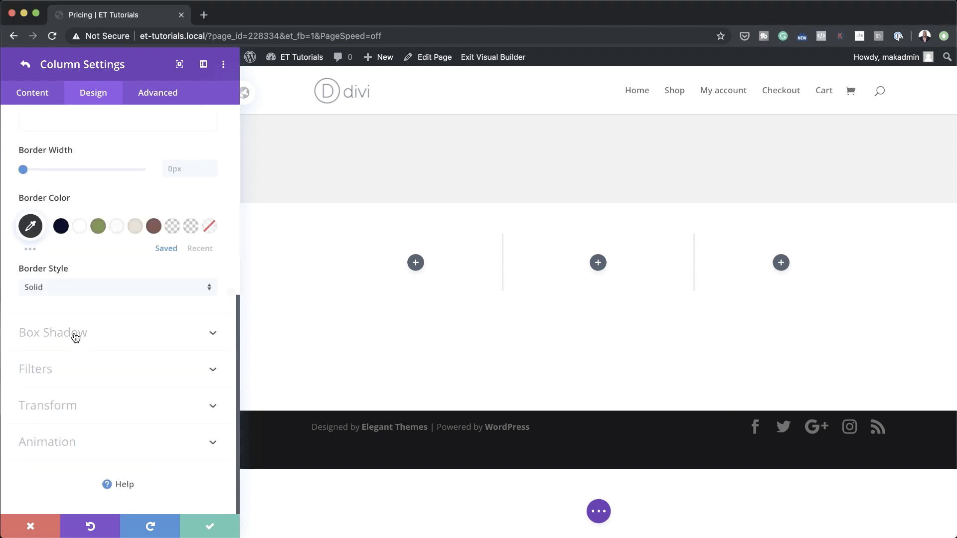
left_click(74, 332)
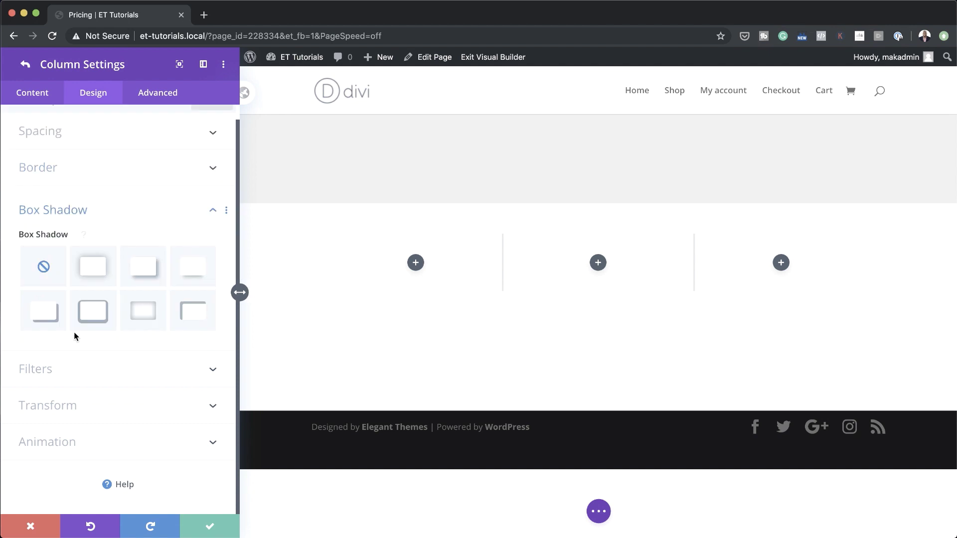
left_click(103, 272)
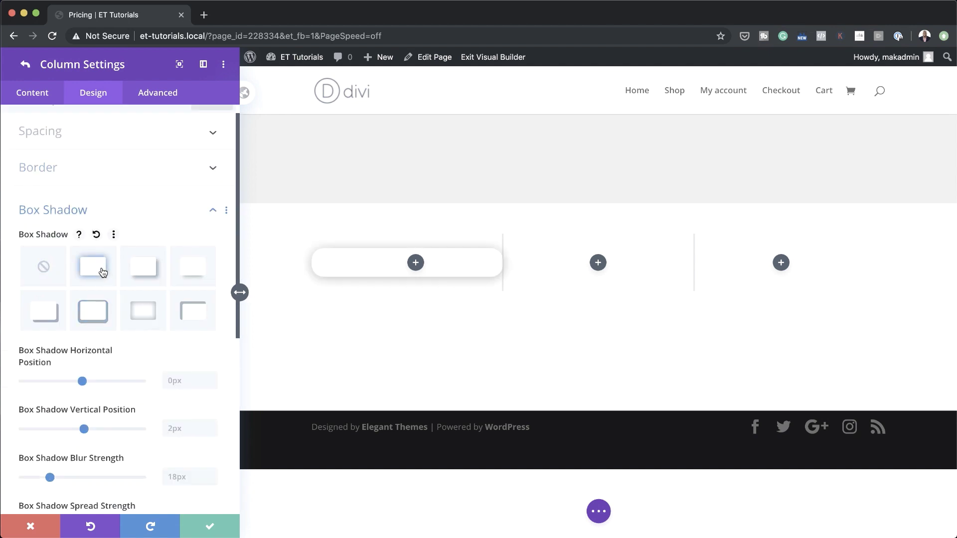
Step: Set the column's shadow color to rgba(0,0,0,0.11) and its box shadow blur strength to 80px
scroll(119, 356, "down", 5)
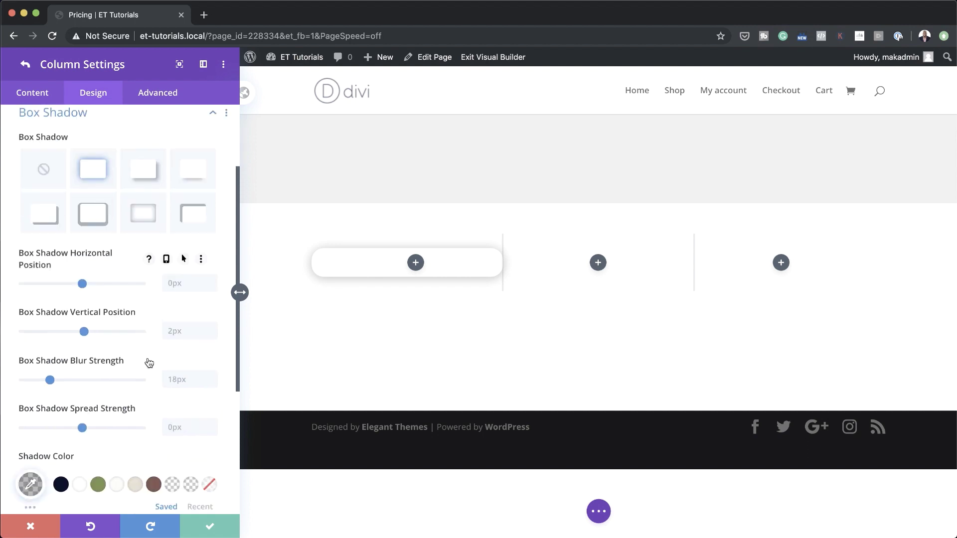
scroll(148, 358, "down", 3)
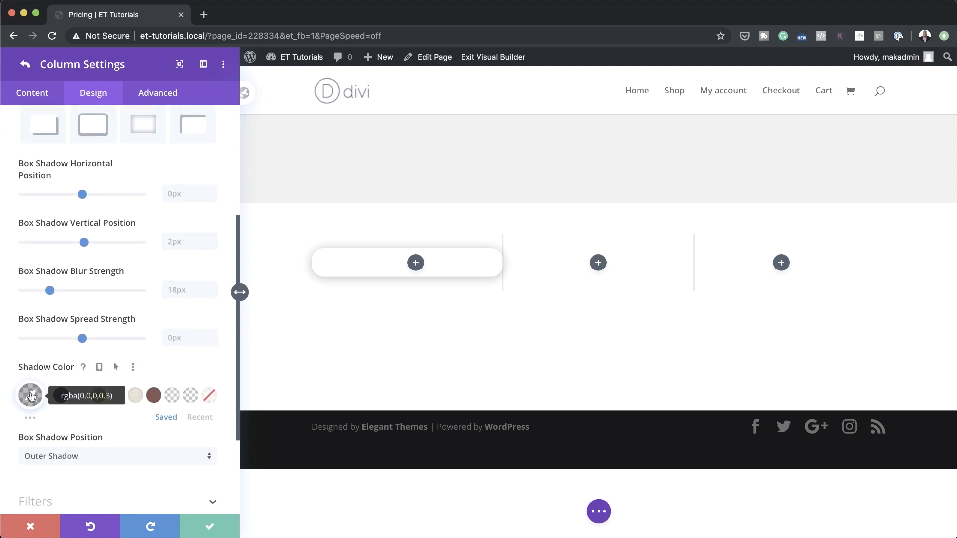
left_click(31, 393)
left_click_drag(31, 393, 81, 397)
type("11")
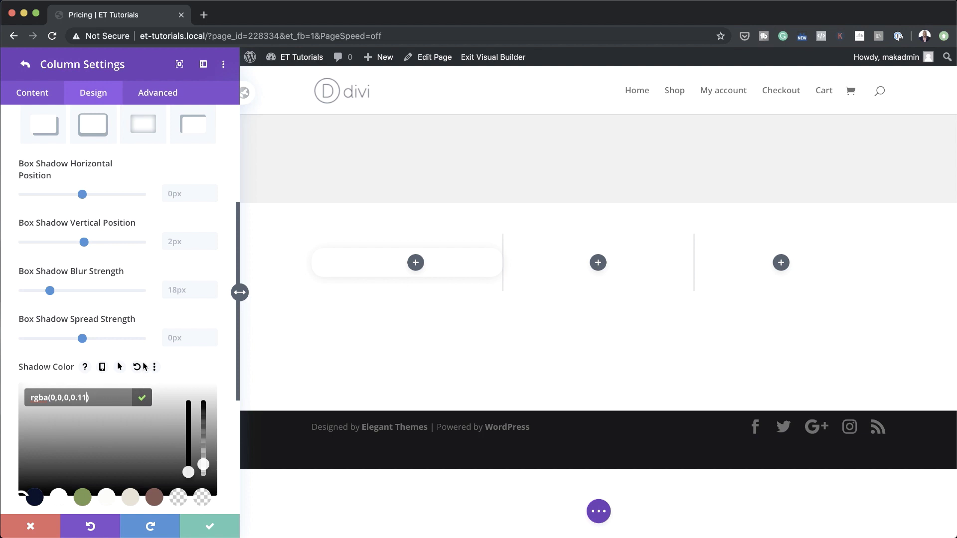
left_click(180, 287)
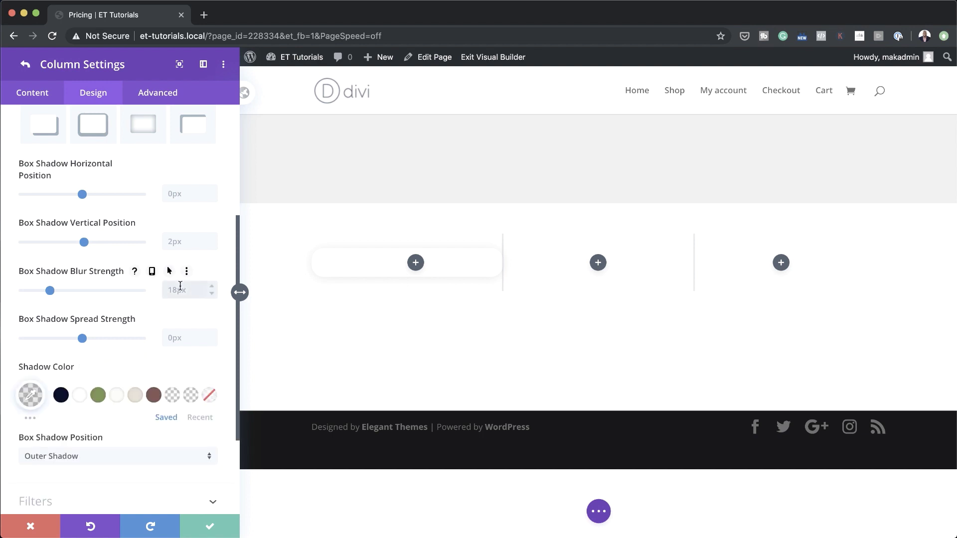
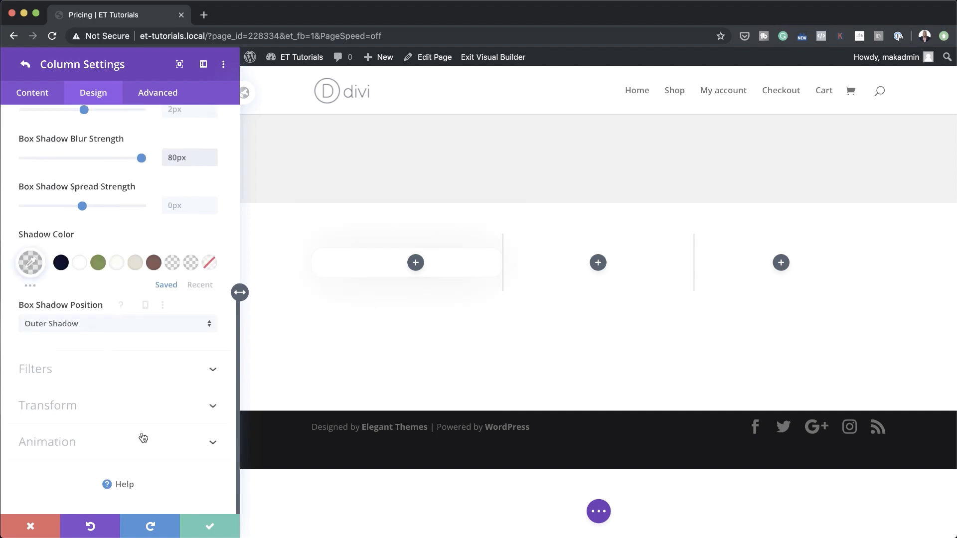
Step: Enable hover options for the column's transform and set its linked hover scale to 120%
left_click(75, 404)
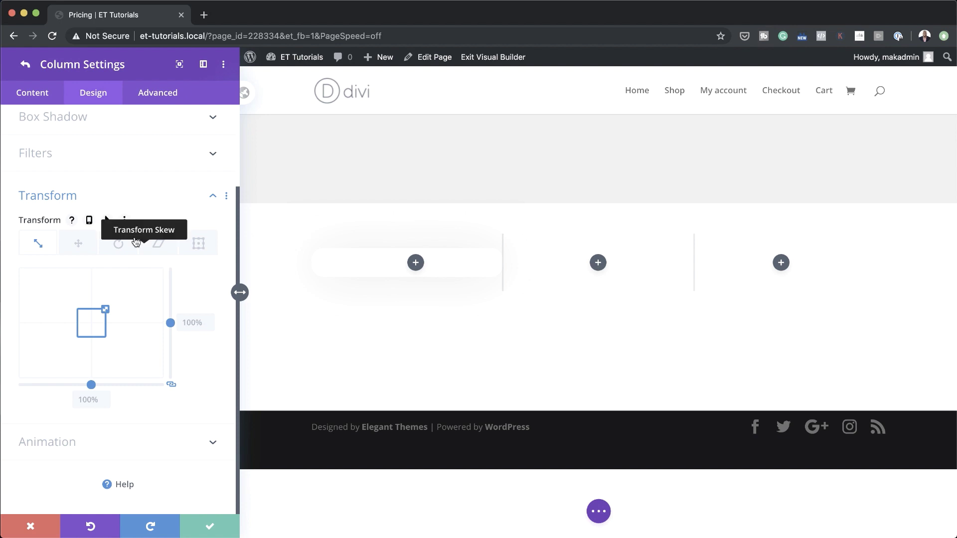
left_click(107, 220)
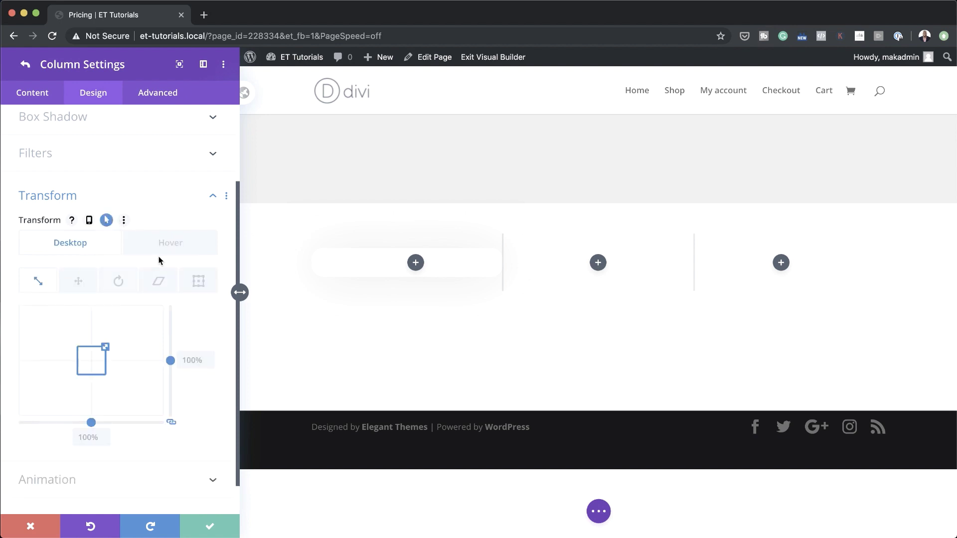
left_click(176, 247)
left_click(204, 362)
type("120")
key("Return")
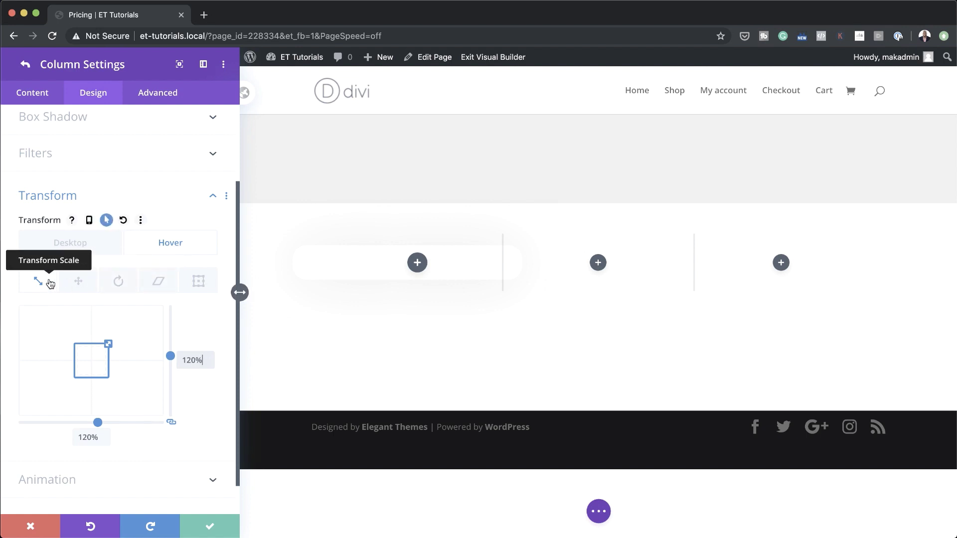
Step: Unlink the column's transform translate values for the desktop state and set the horizontal offset to 34px
left_click(81, 286)
left_click(92, 243)
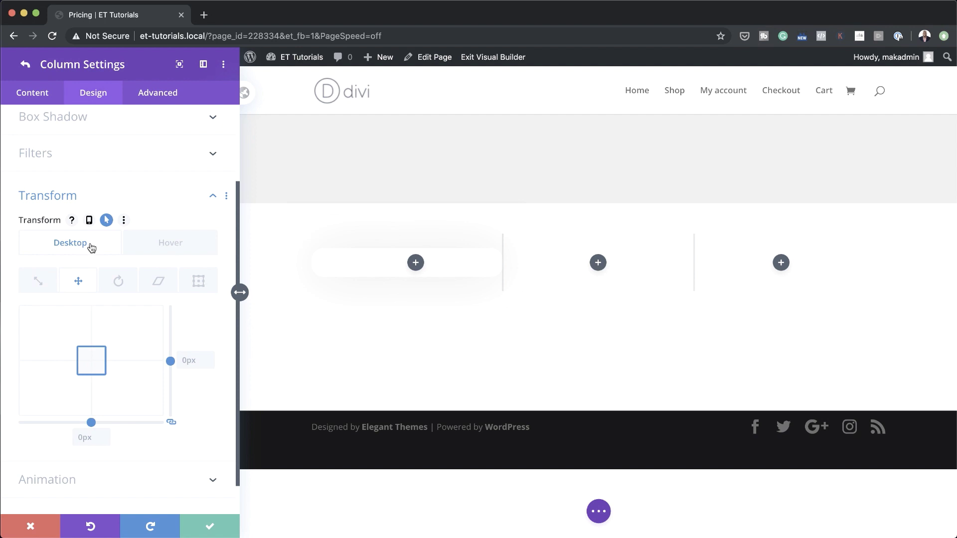
left_click(172, 422)
left_click(184, 360)
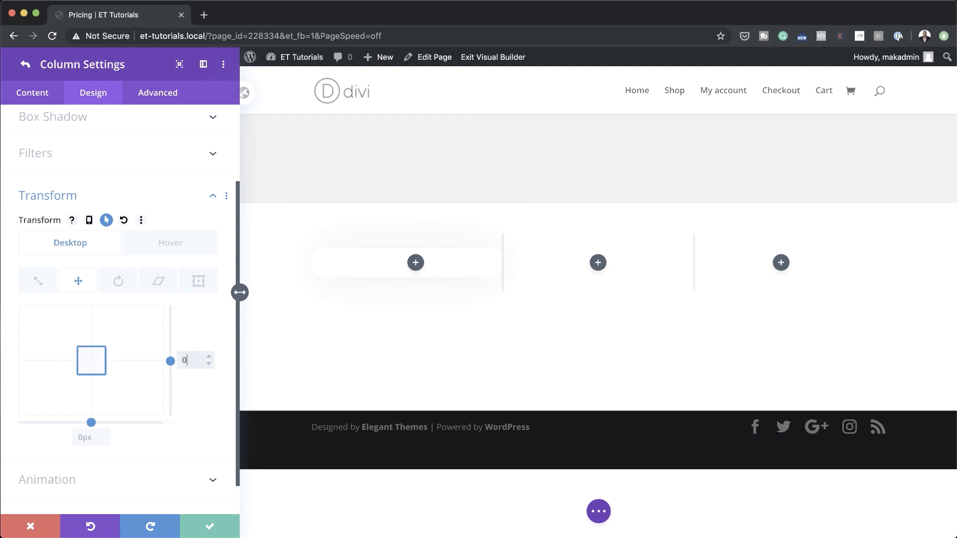
left_click(84, 437)
type("34")
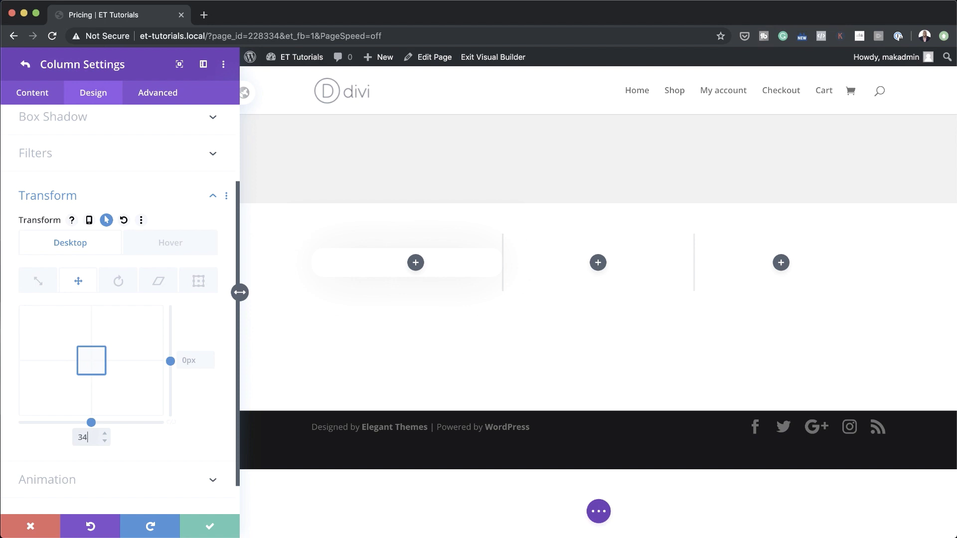
Step: Set the column's horizontal transform translate to 0px for the hover state
left_click(178, 248)
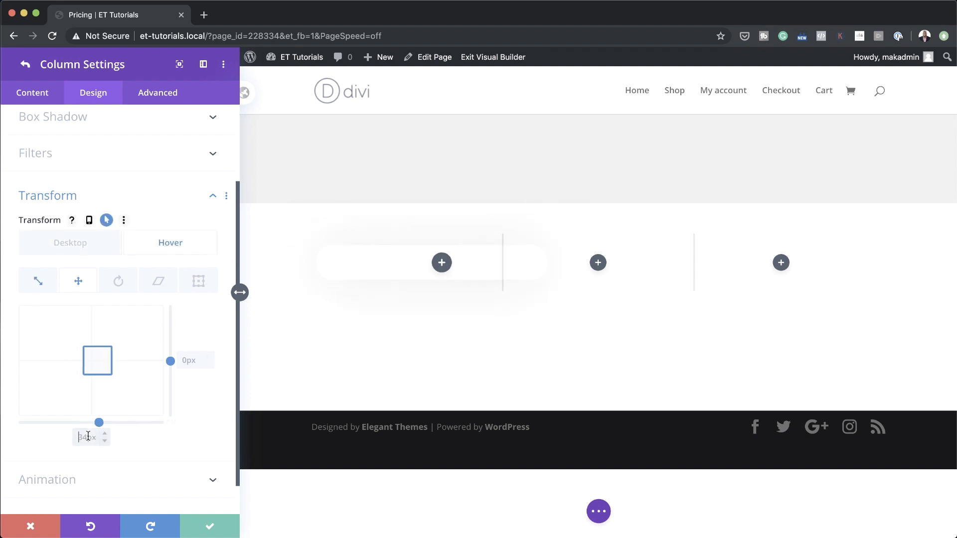
left_click(94, 431)
type("0")
left_click(197, 377)
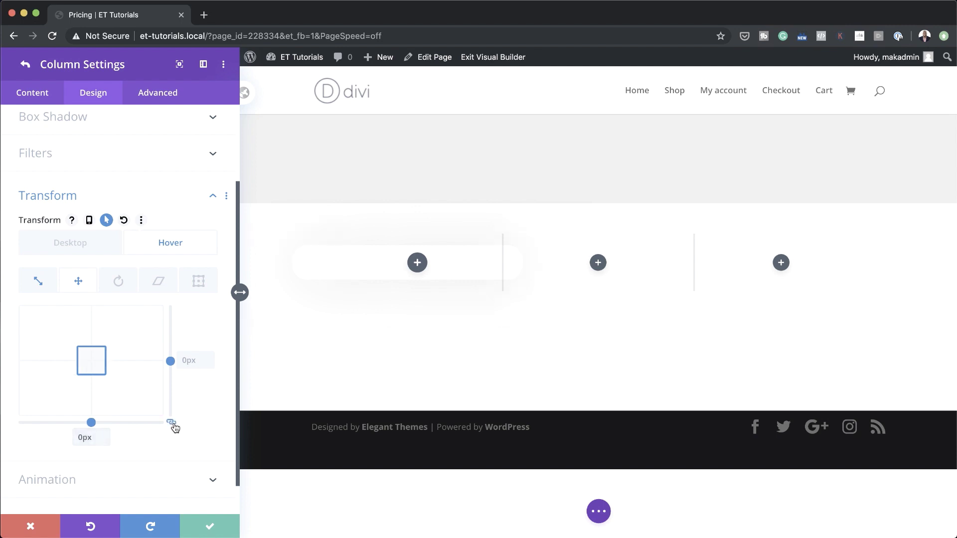
Step: Set the first column's first transform rotation to 352deg for the desktop state and 0deg for the hover state
left_click(98, 250)
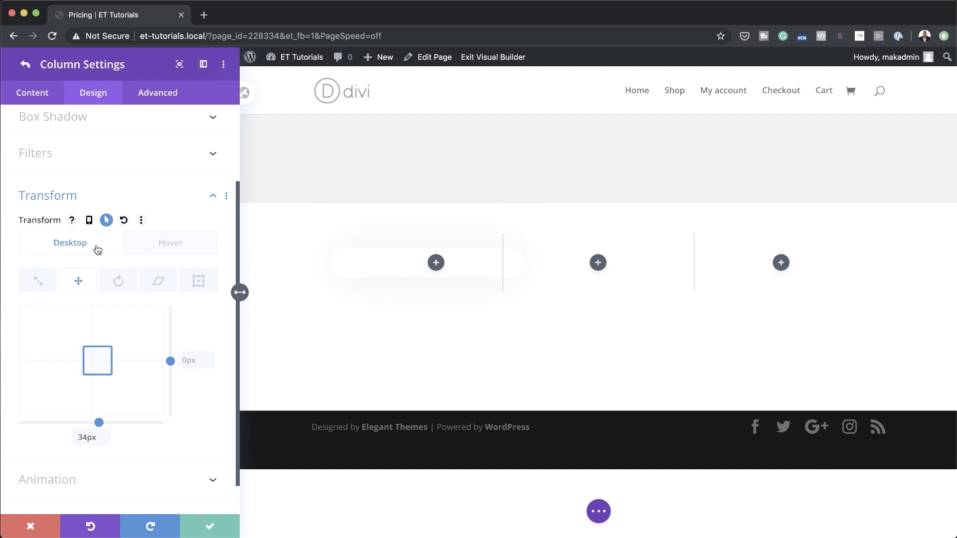
left_click(122, 286)
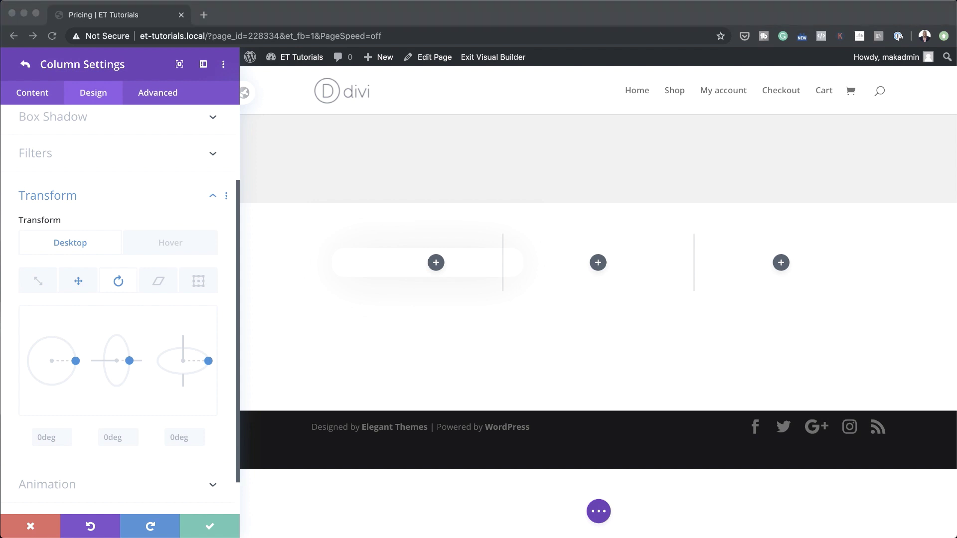
left_click(168, 245)
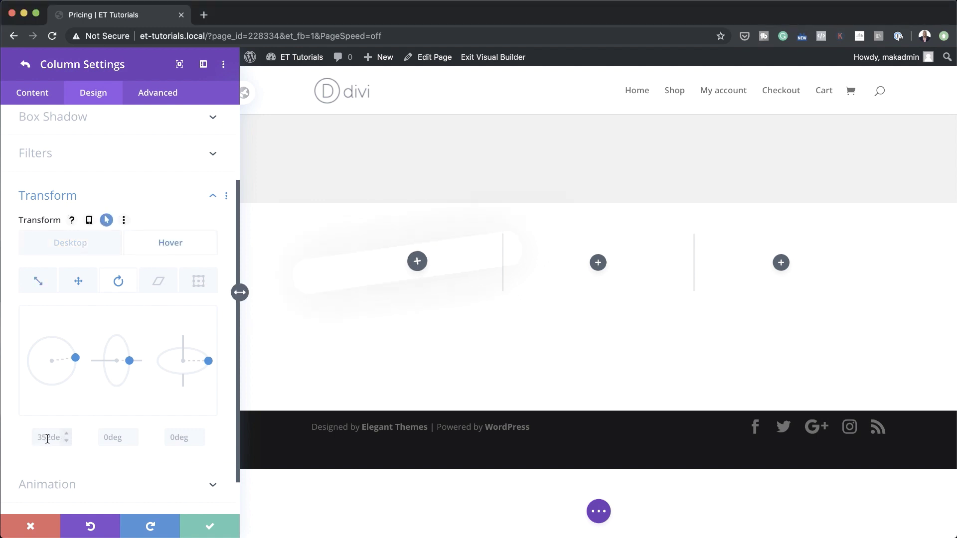
key("ctrl+a")
type("0")
Step: Set the first column's horizontal and vertical overflow to Visible and enable hover options for its Z index
left_click(167, 96)
left_click(78, 220)
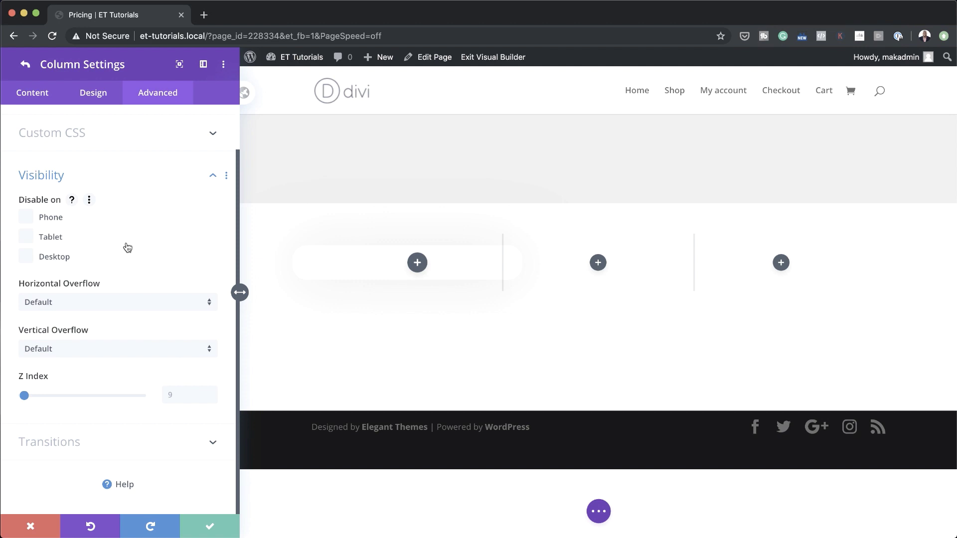
left_click(107, 302)
left_click(84, 312)
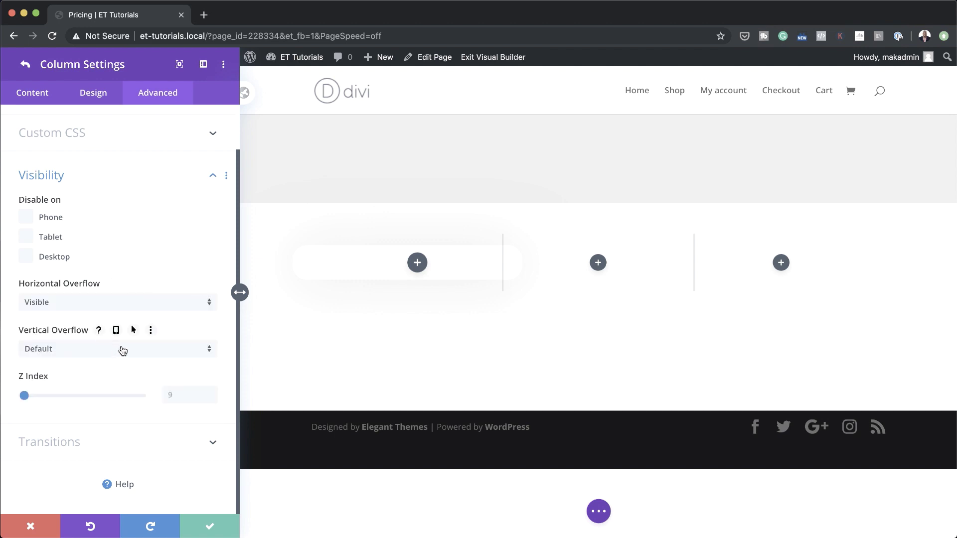
left_click(122, 351)
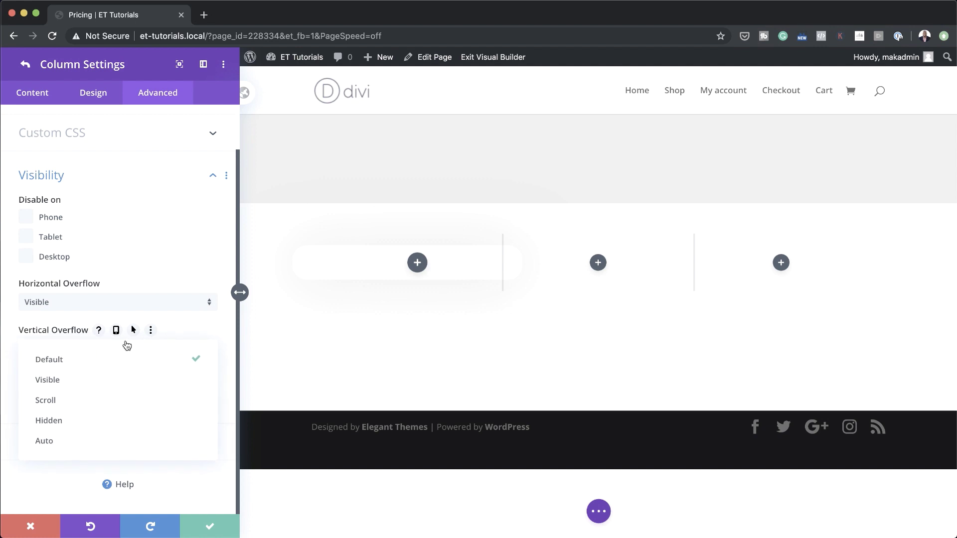
left_click(120, 378)
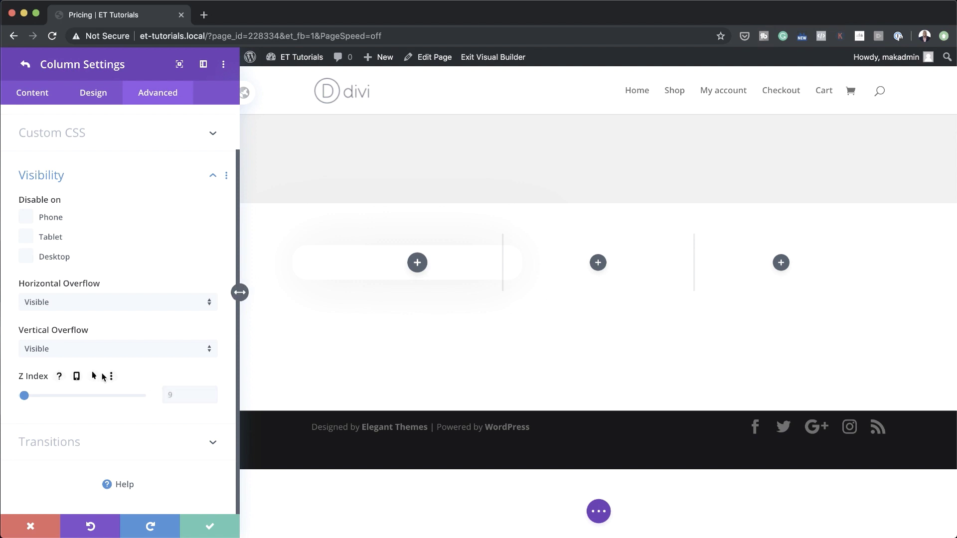
left_click(93, 378)
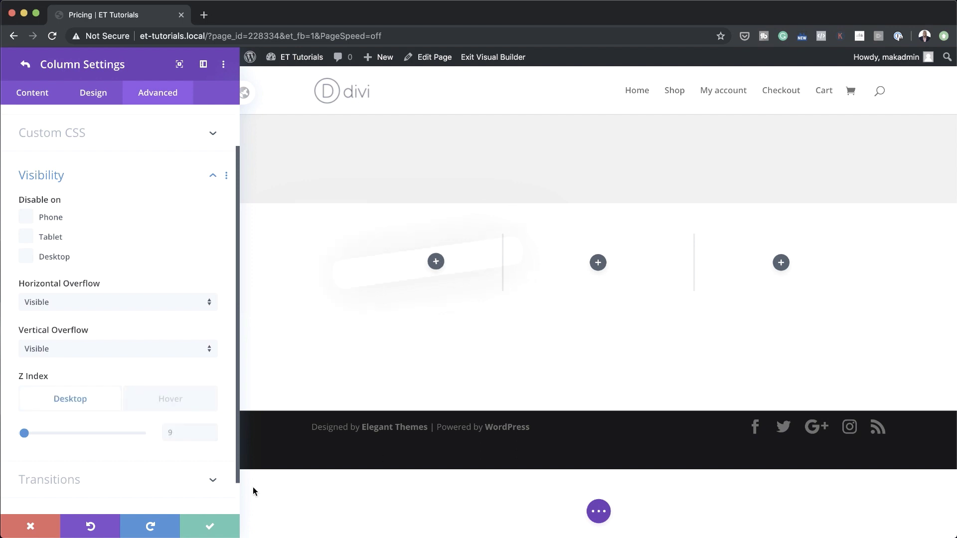
Step: Set the first column's transition duration to 500ms and save the column settings
scroll(140, 463, "down", 2)
left_click(131, 445)
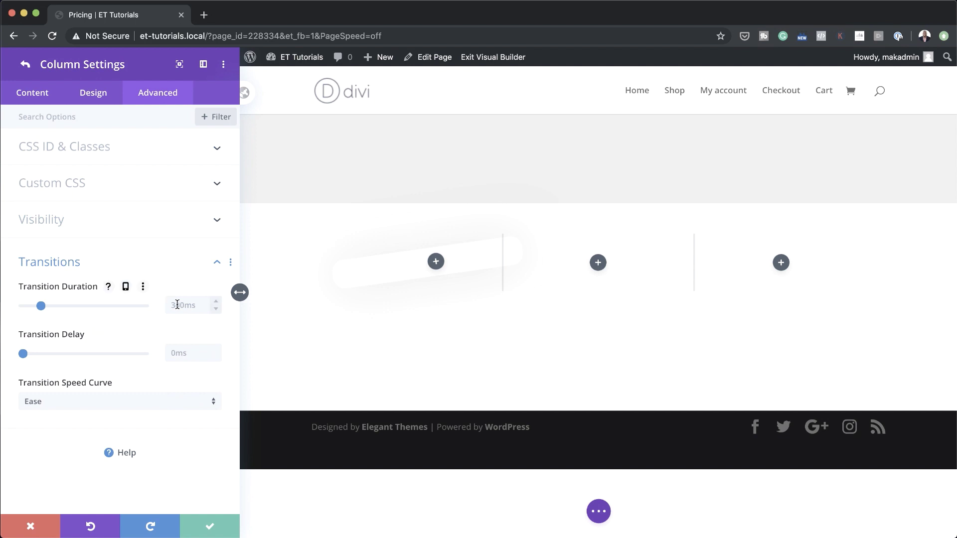
type("500ms")
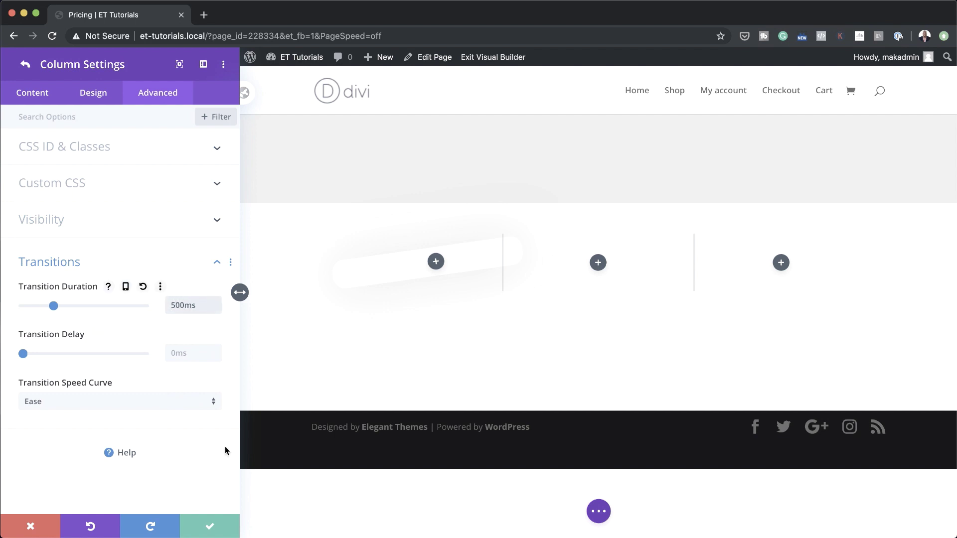
left_click(209, 526)
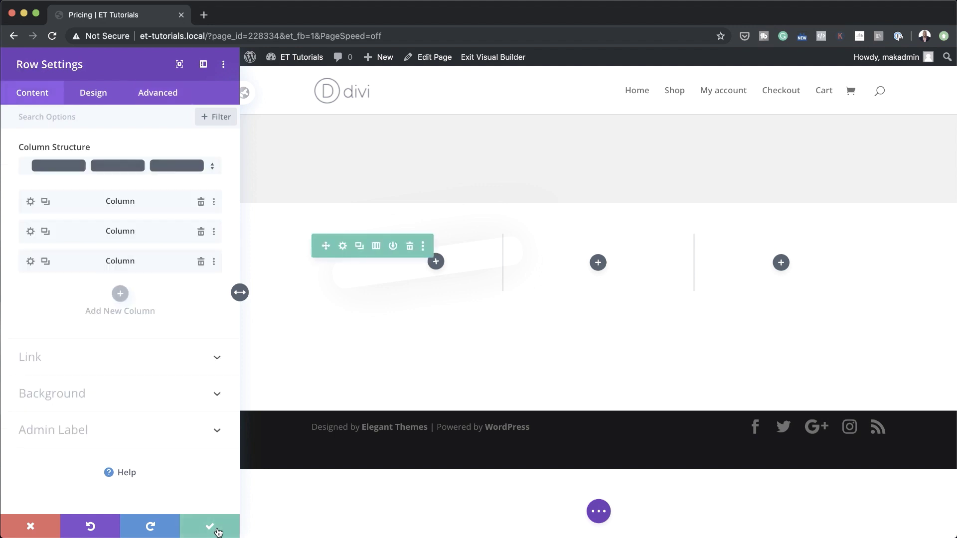
Step: Add a background gradient to the row's second column, running from #fff200 to white
left_click(31, 231)
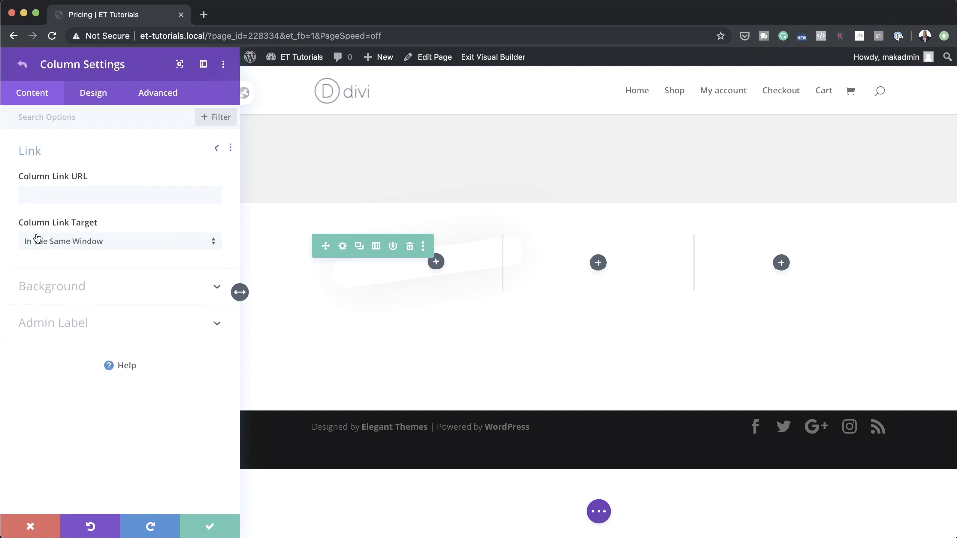
left_click(80, 281)
left_click(99, 232)
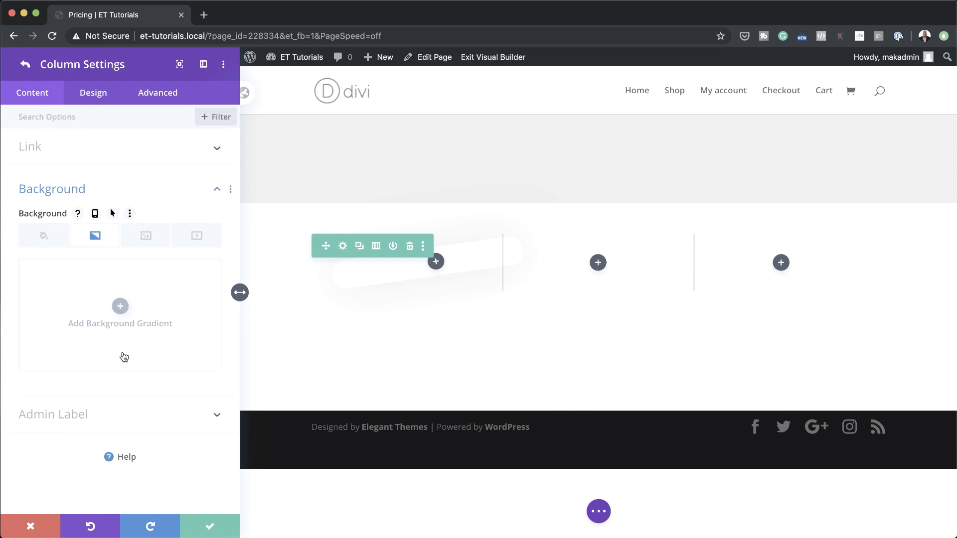
left_click(118, 295)
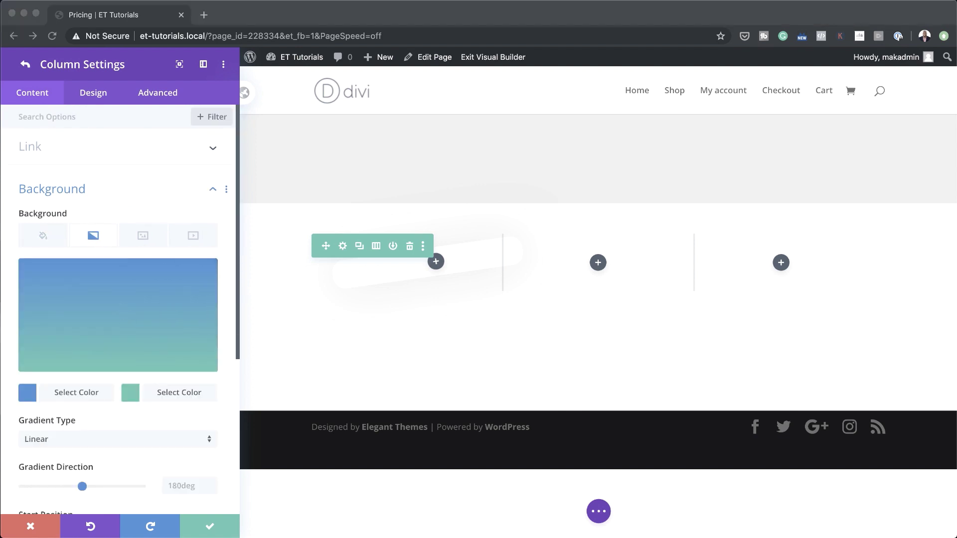
left_click(27, 396)
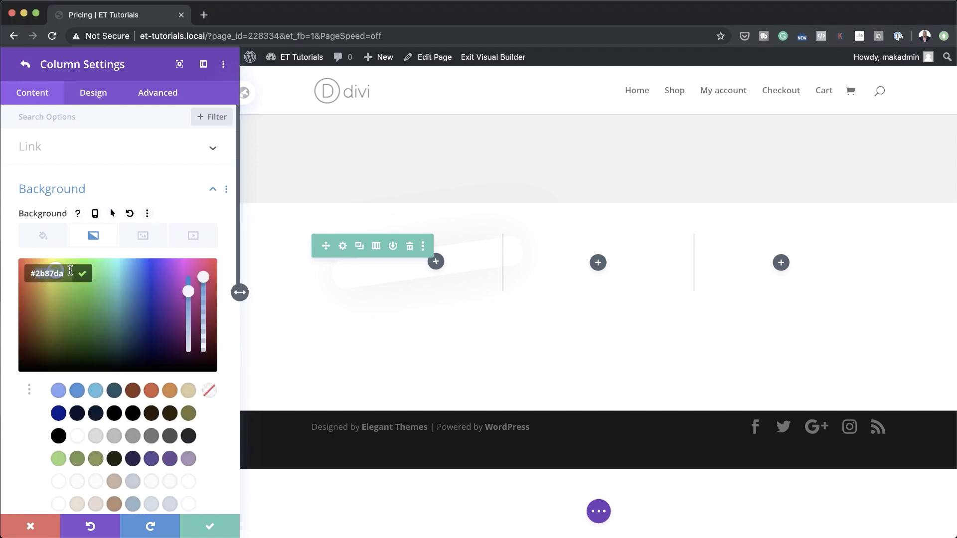
key("super+a")
type("#fff200")
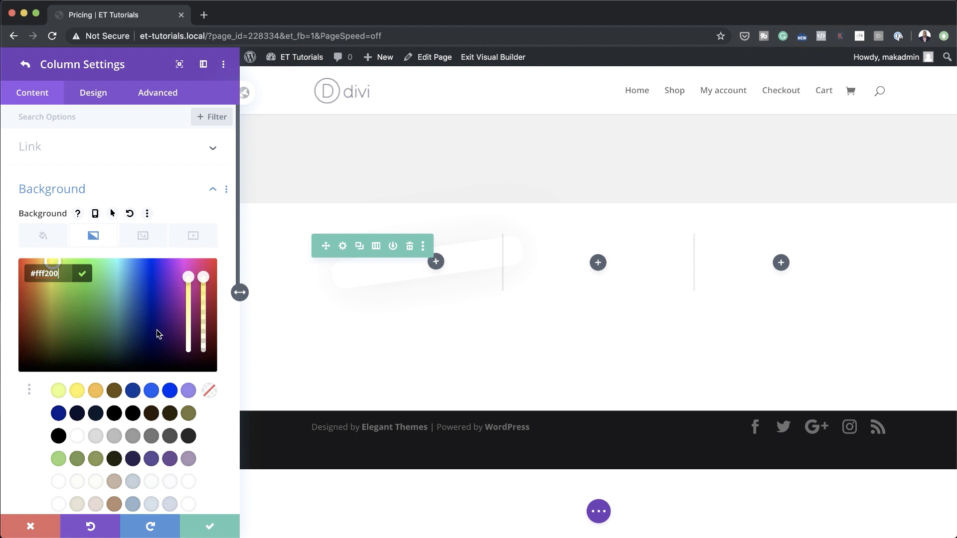
left_click(229, 336)
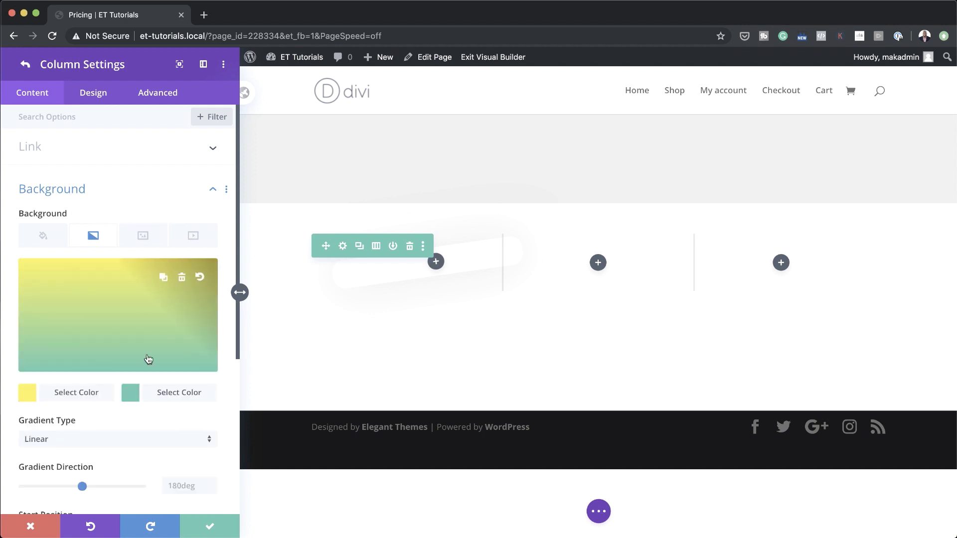
left_click(130, 400)
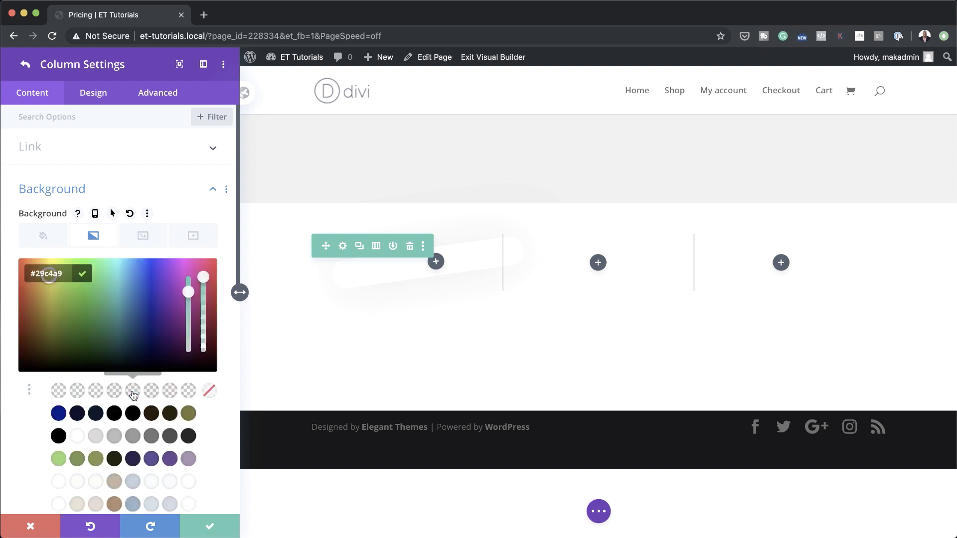
left_click(78, 436)
Step: Change the second column's gradient type to Radial with the radial direction set to Bottom
left_click(75, 346)
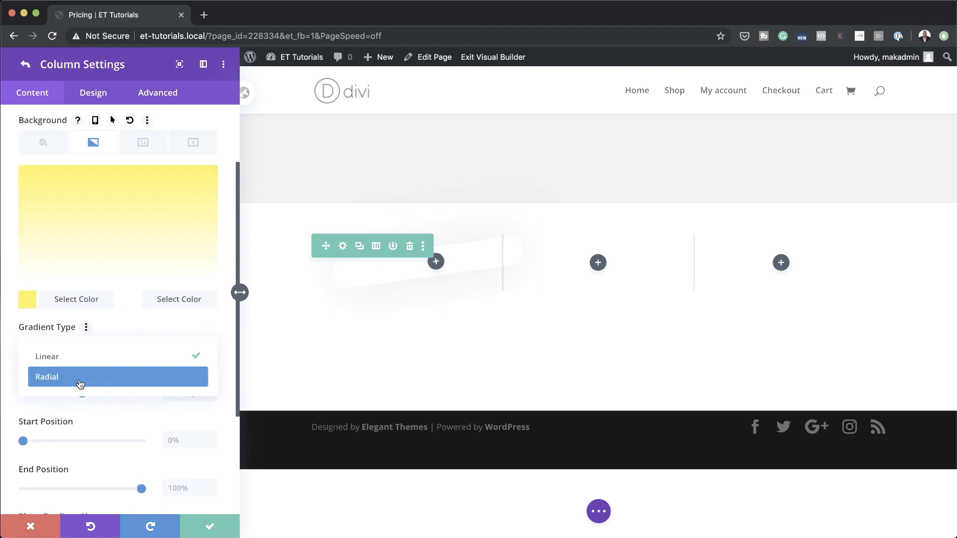
left_click(79, 379)
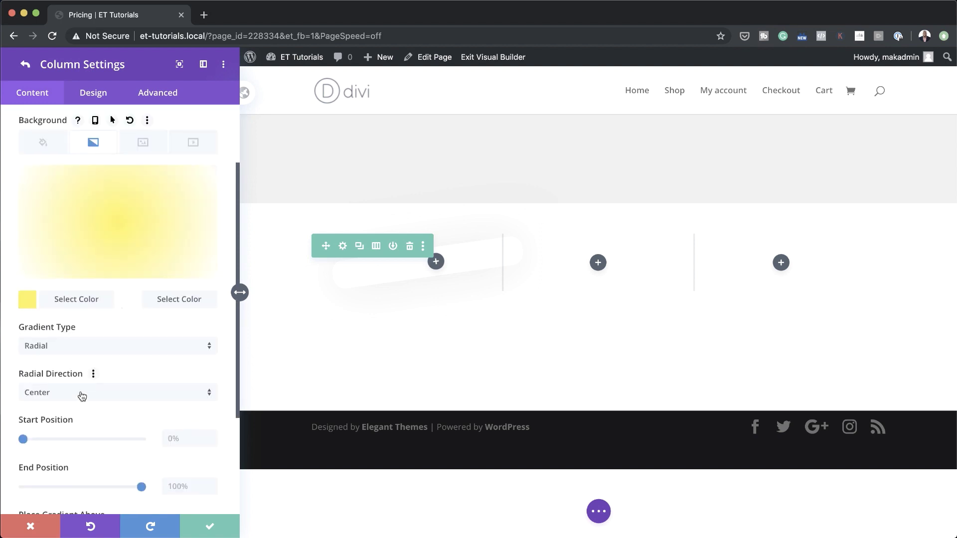
left_click(81, 394)
left_click(113, 418)
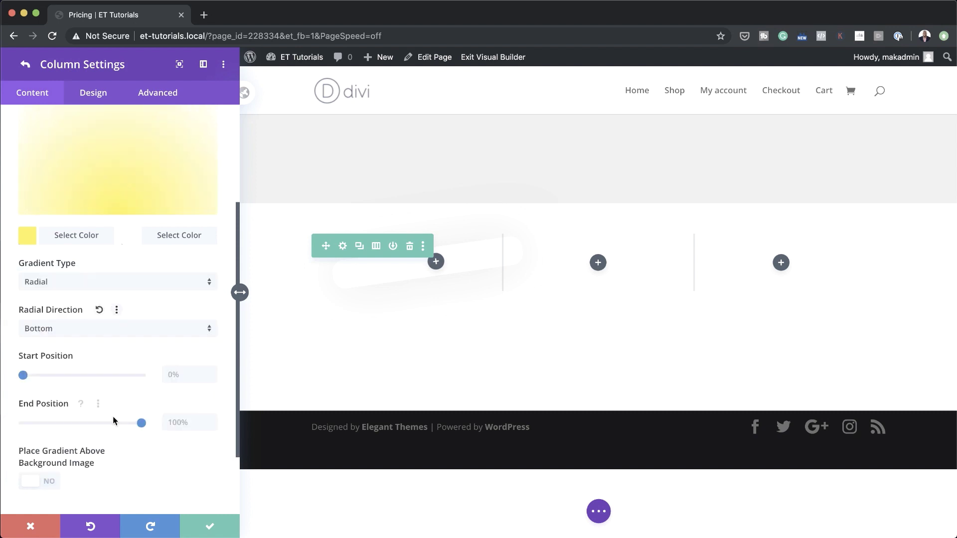
Step: Set both the start position and the end position of the second column's gradient to 31%
scroll(112, 416, "down", 2)
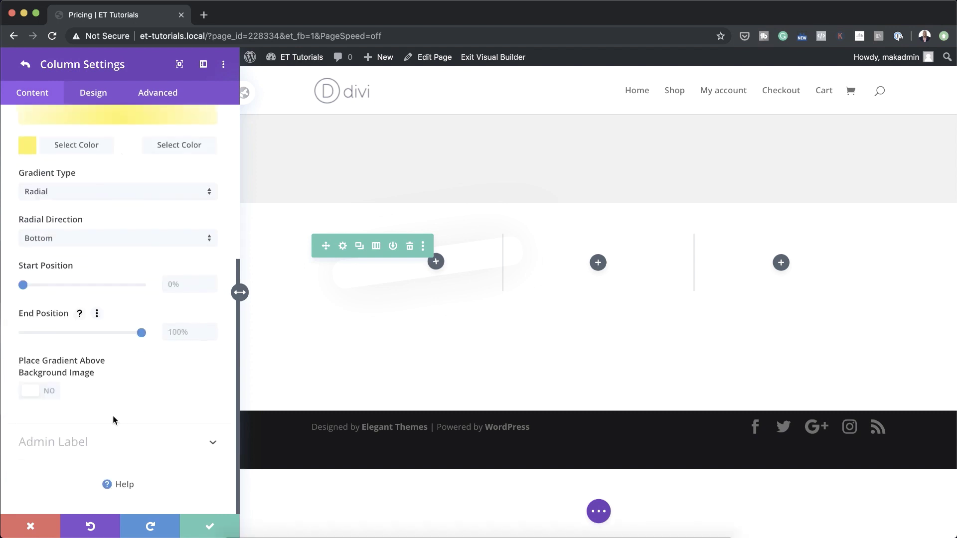
left_click(185, 285)
type("31")
left_click(181, 332)
type("31")
scroll(79, 288, "up", 5)
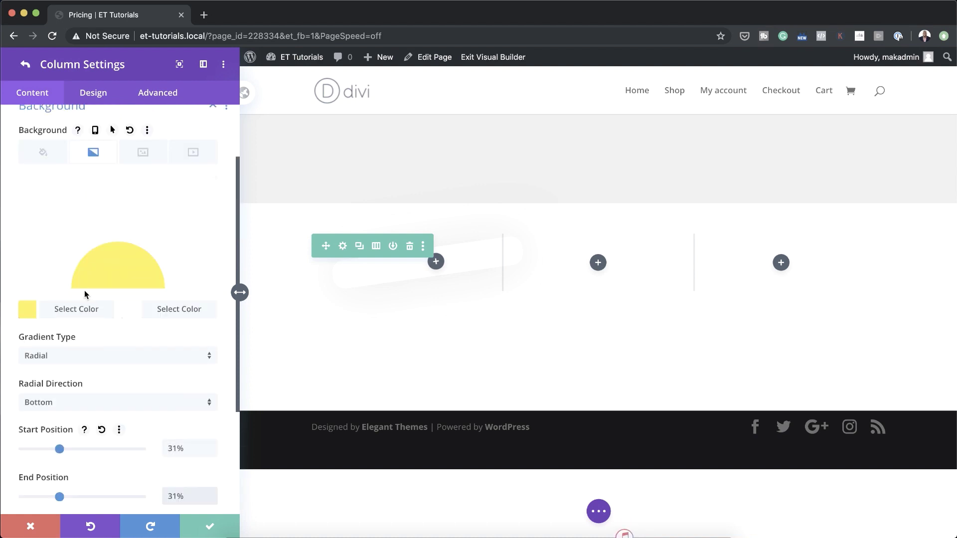
Step: Round all the second column's corners to 20px and apply the first box shadow preset after the no-shadow option
left_click(98, 99)
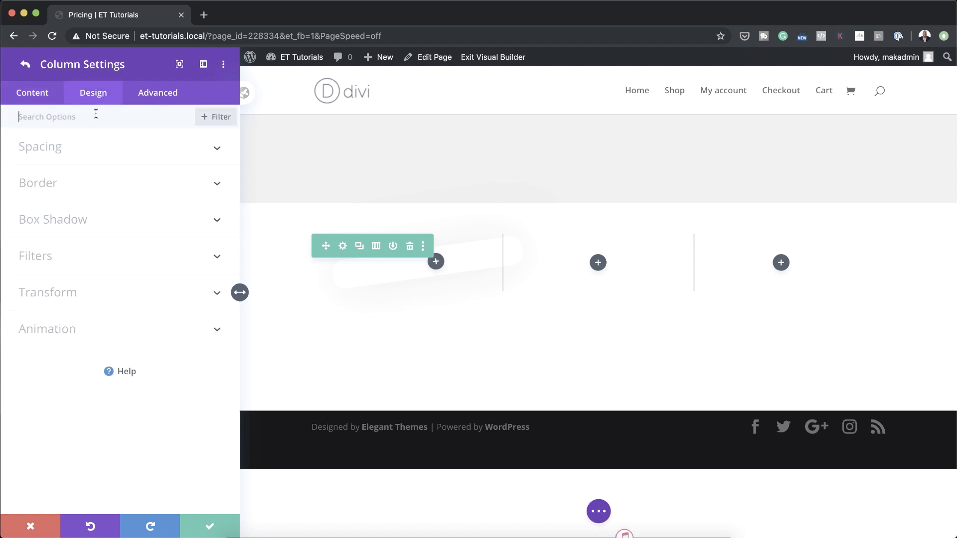
left_click(60, 183)
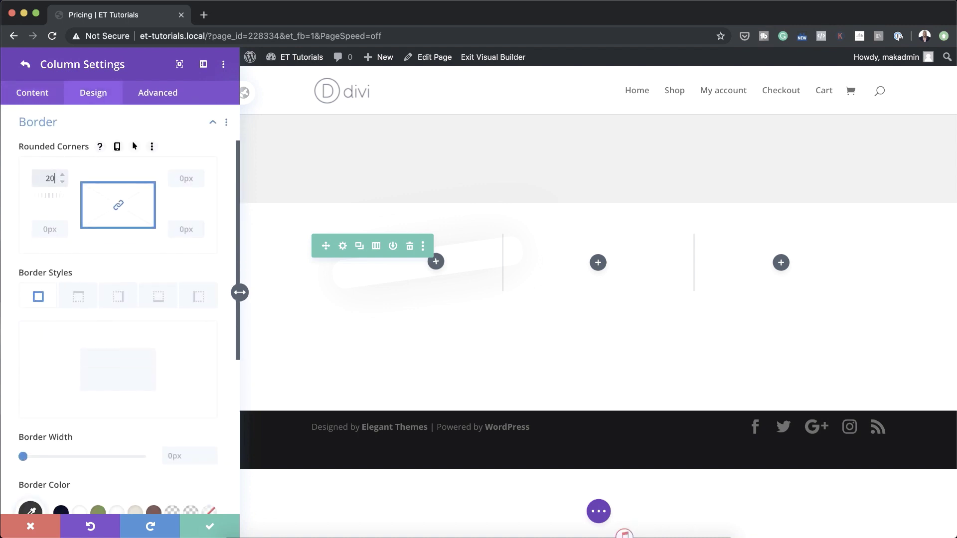
scroll(107, 376, "down", 10)
left_click(93, 343)
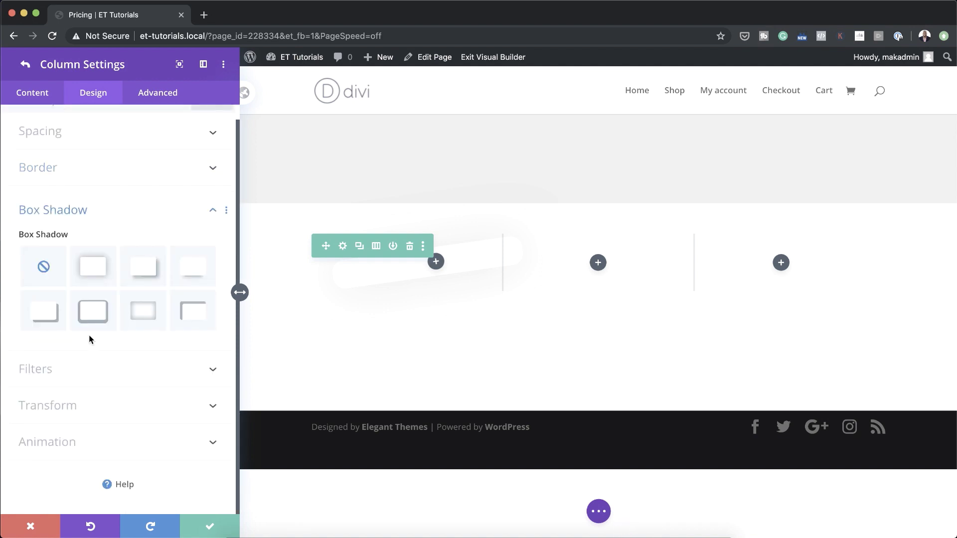
left_click(93, 275)
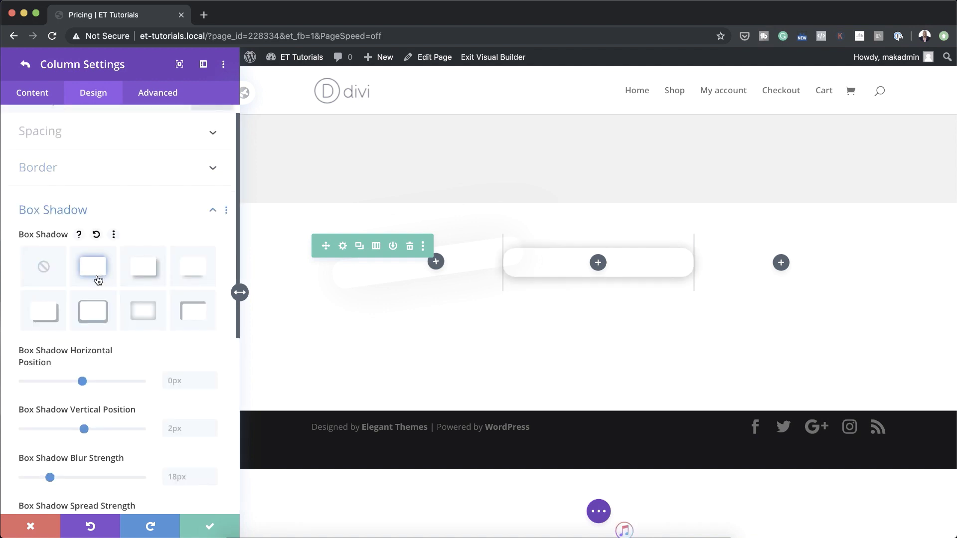
Step: Set the second column's box shadow blur strength to 50px
scroll(103, 381, "down", 1)
left_click(187, 449)
key("BackSpace")
key("BackSpace")
type("50")
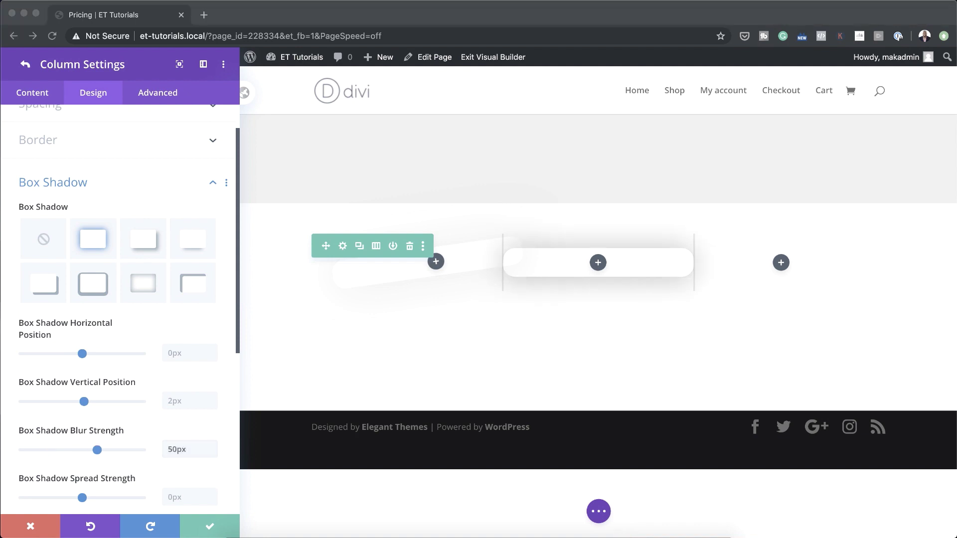
Step: Set the second column's shadow color to rgba(0,0,0,0.14)
scroll(150, 438, "down", 5)
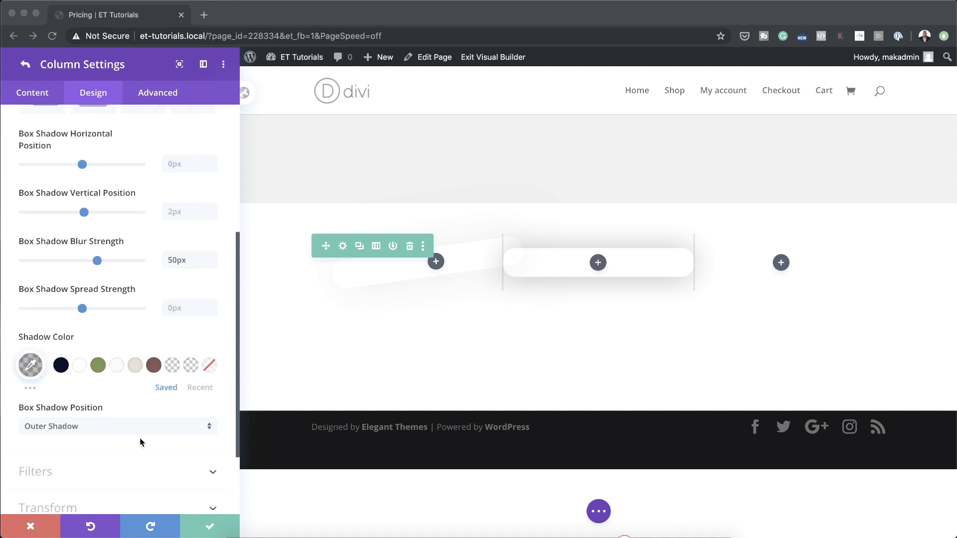
left_click(37, 364)
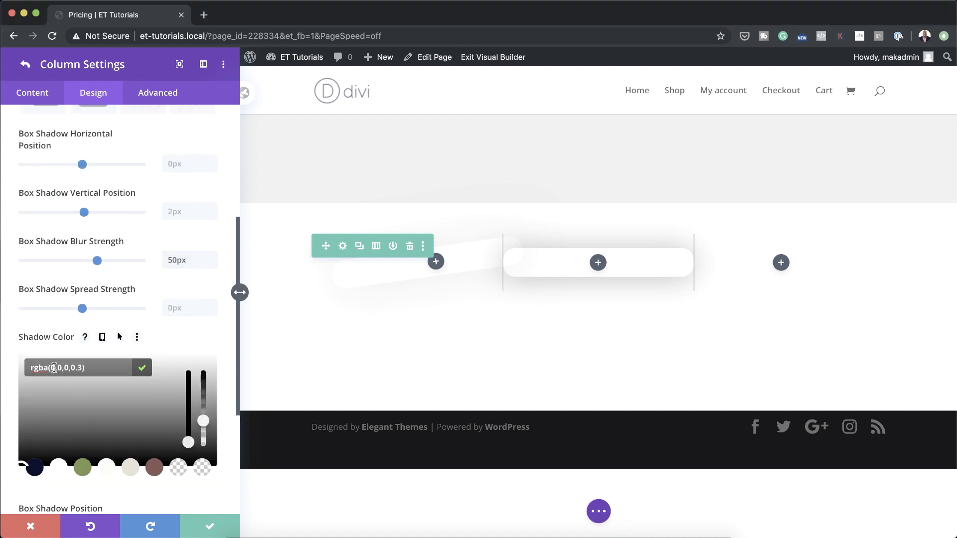
left_click_drag(52, 368, 81, 367)
type("0,0,0,0.14")
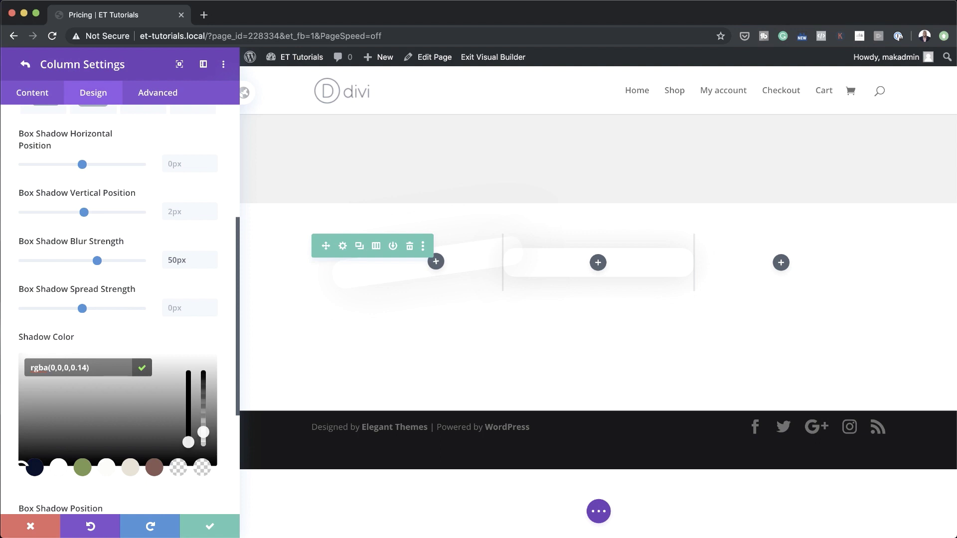
Step: Scale the second column to 112% both horizontally and vertically in its default state
scroll(172, 369, "down", 3)
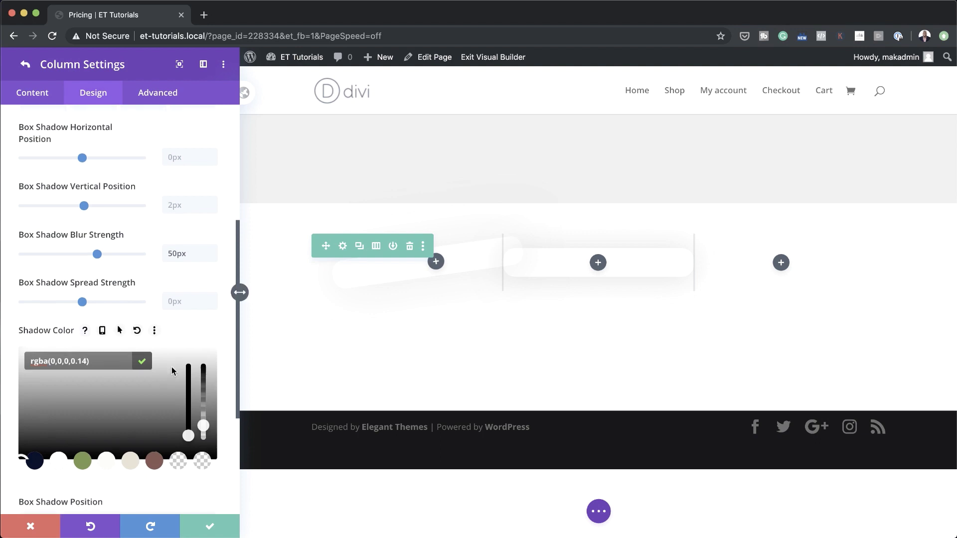
scroll(171, 369, "down", 4)
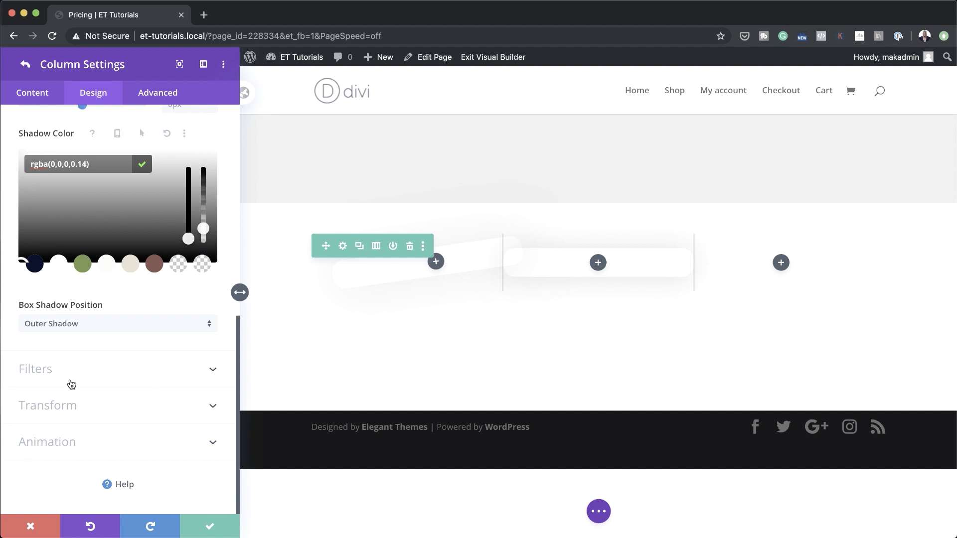
left_click(77, 409)
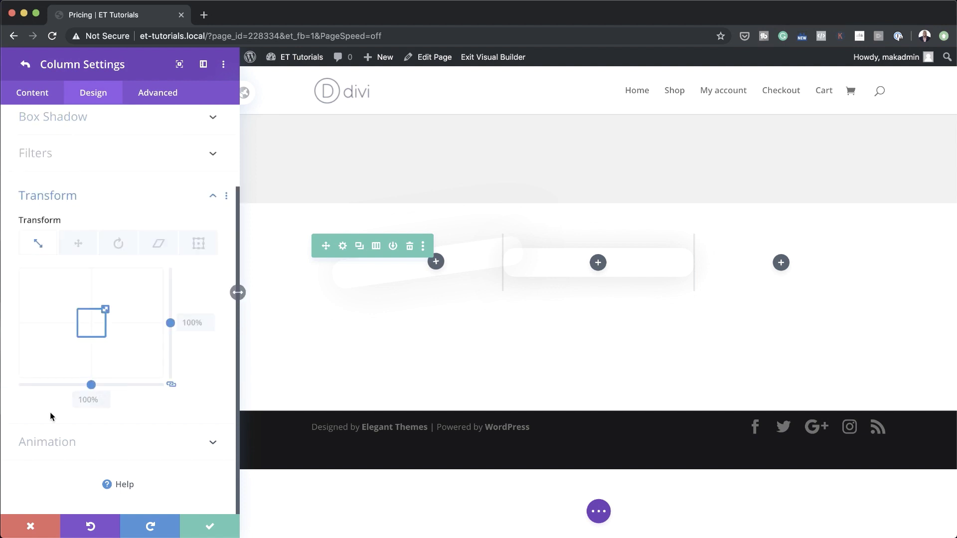
left_click(86, 401)
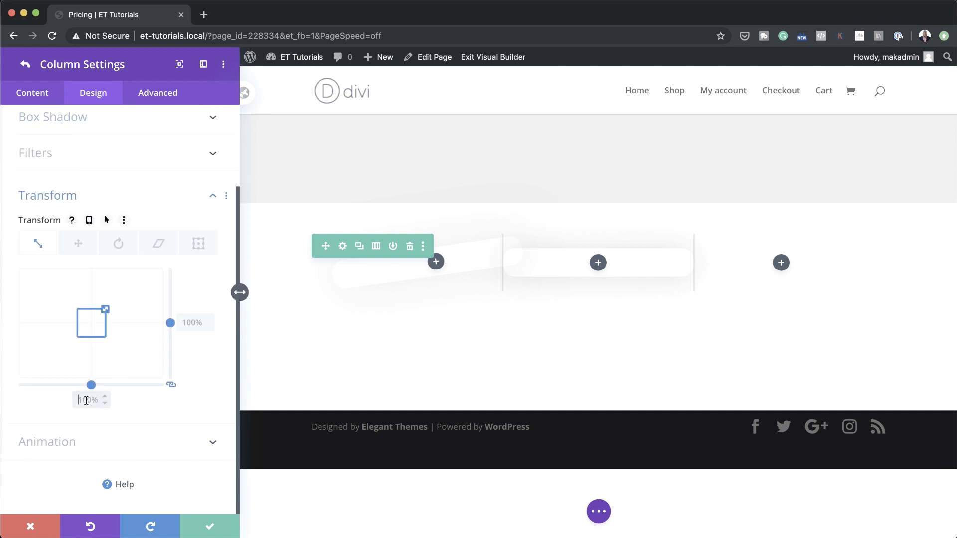
type("120")
key("Return")
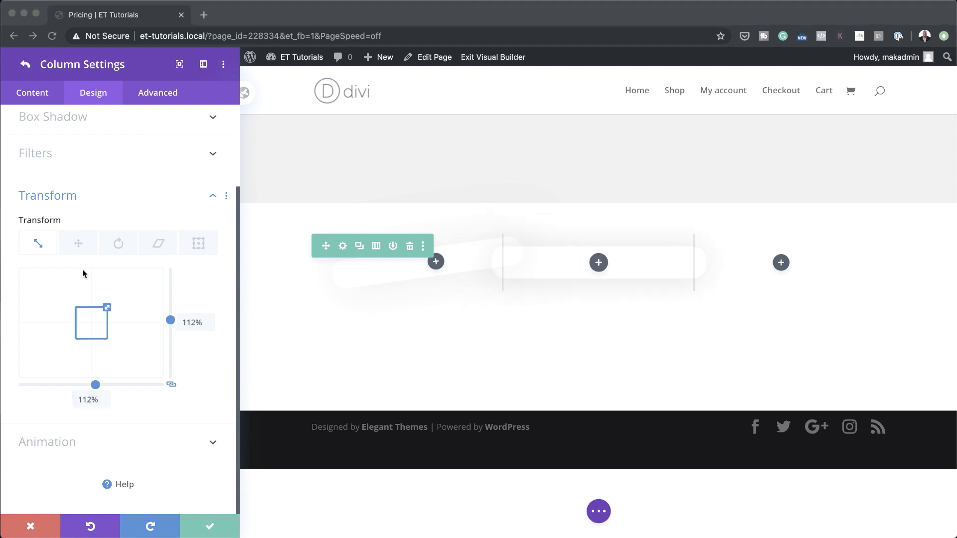
Step: Enable hover transforms for the second column and set its hover scale to 120%
mouse_move(98, 208)
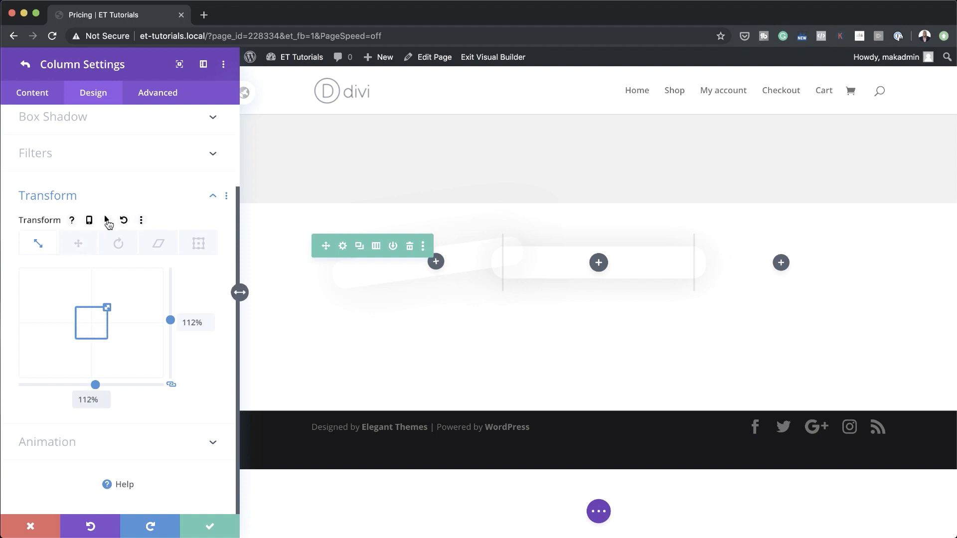
left_click(106, 221)
left_click(165, 245)
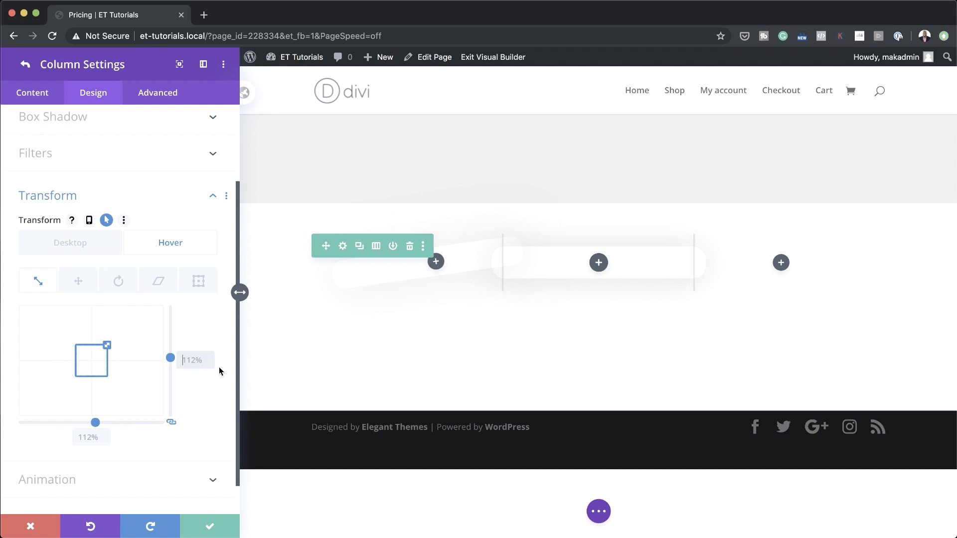
left_click(70, 246)
Step: Set both the horizontal overflow and the vertical overflow of the second column to Visible
left_click(164, 93)
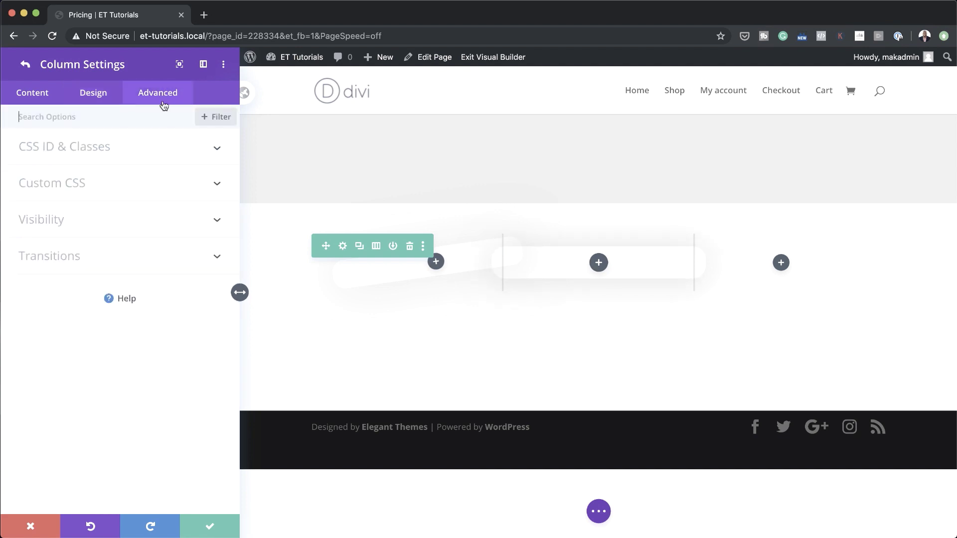
left_click(64, 224)
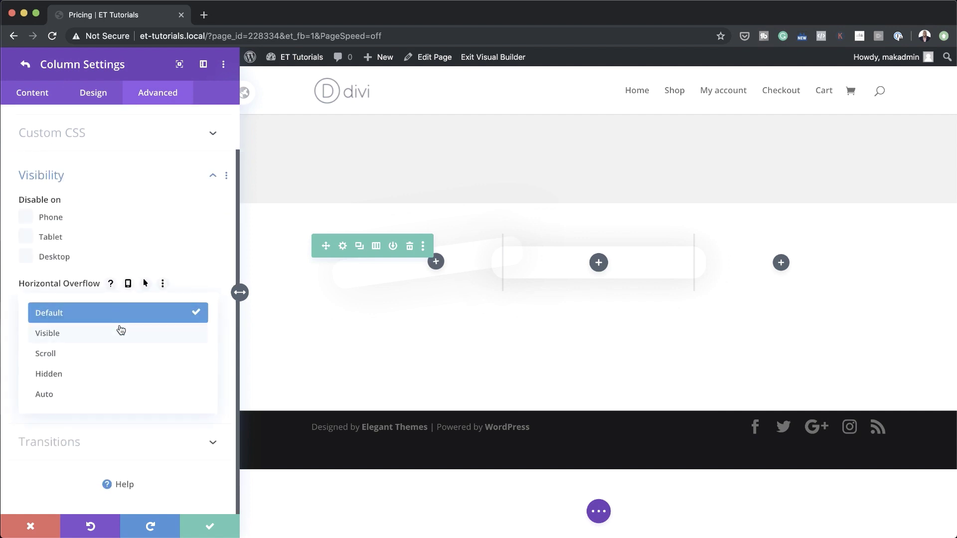
left_click(117, 338)
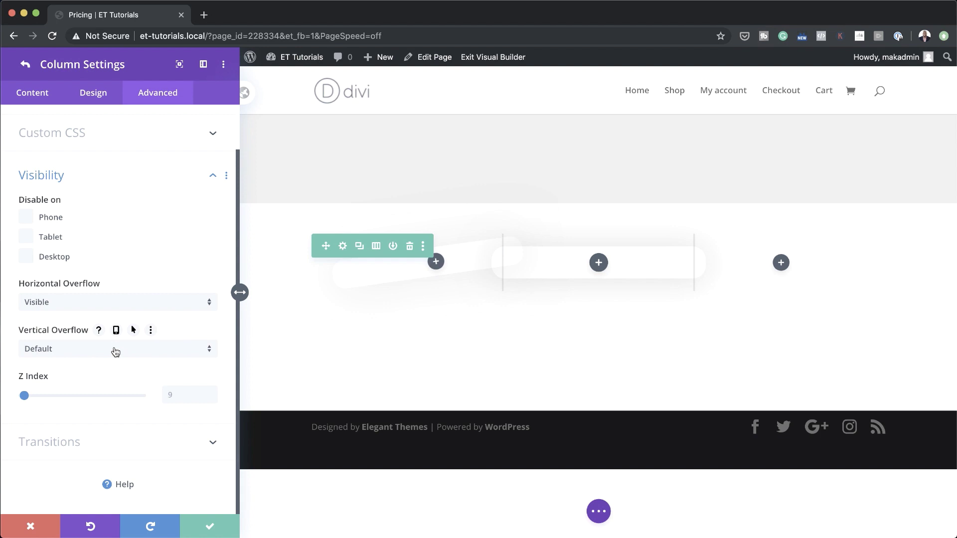
left_click(115, 351)
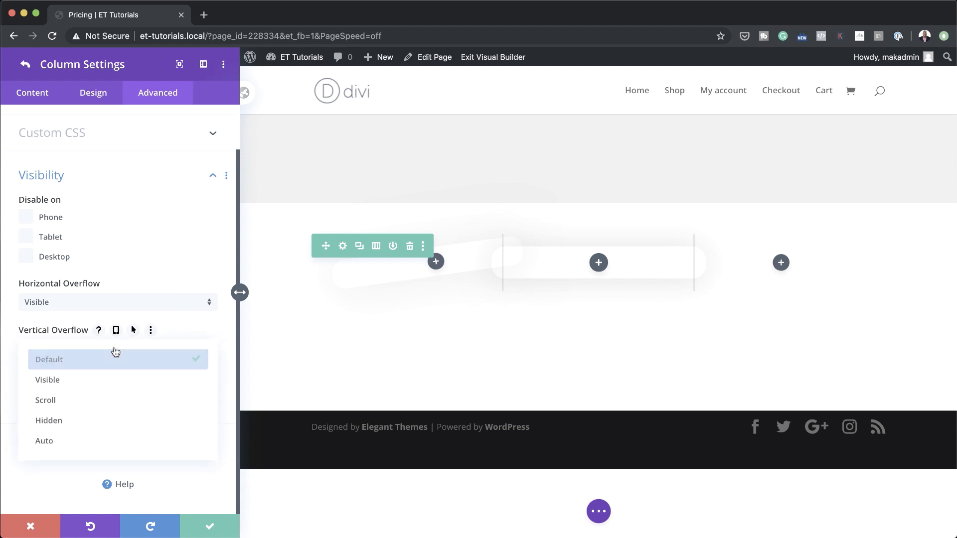
left_click(112, 382)
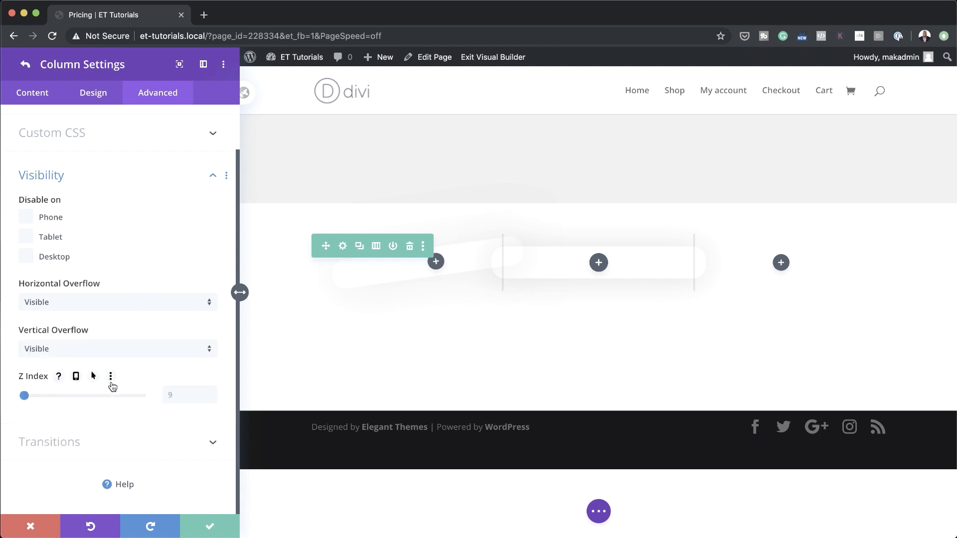
Step: Set the second column's Z index to 10 and enable a separate hover value for it
left_click(178, 391)
type("10")
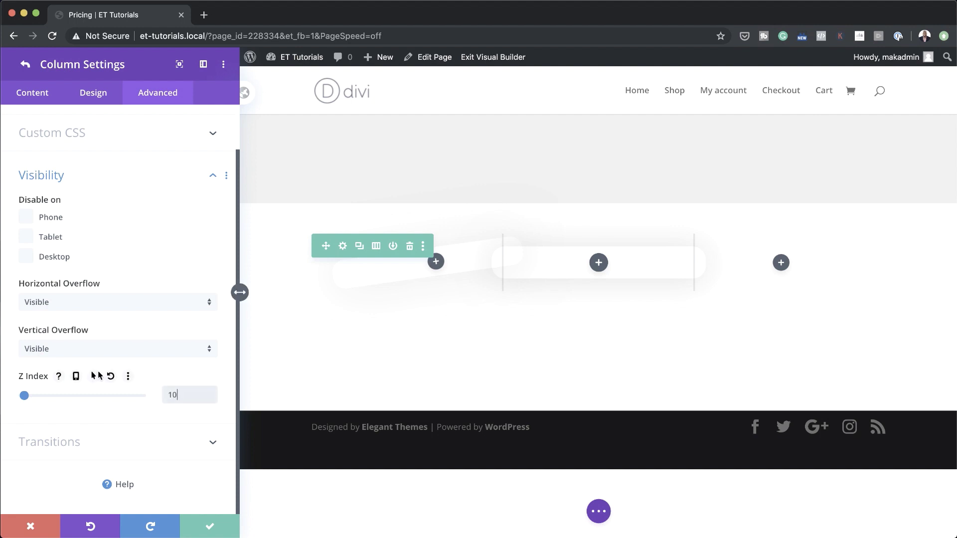
left_click(94, 376)
left_click(179, 399)
left_click(179, 437)
Step: Set the second column's transition duration to 500 ms and save the column's settings
left_click(144, 480)
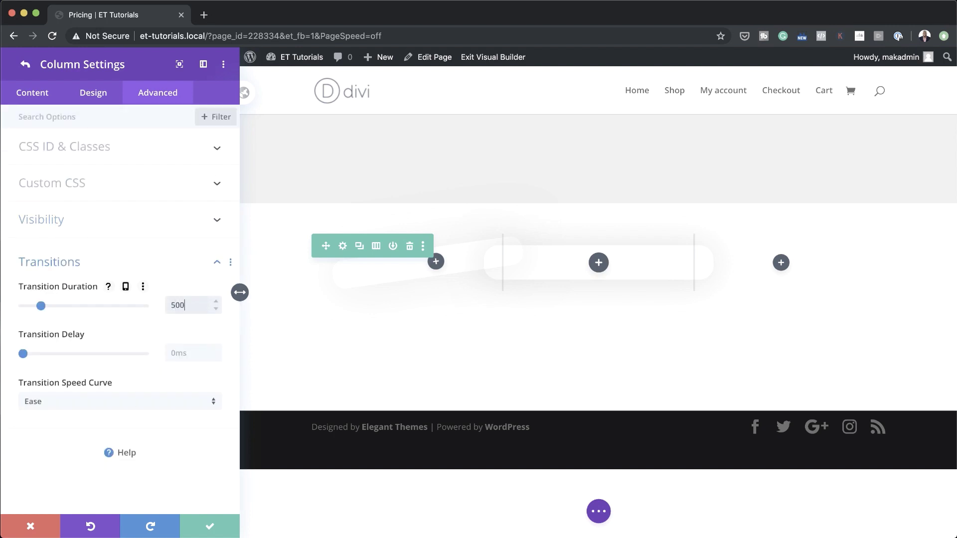
left_click(200, 523)
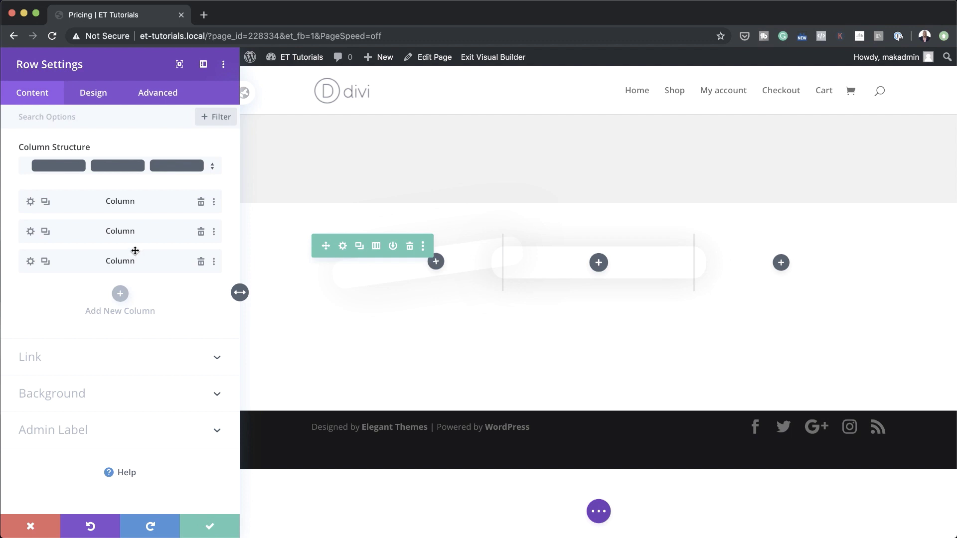
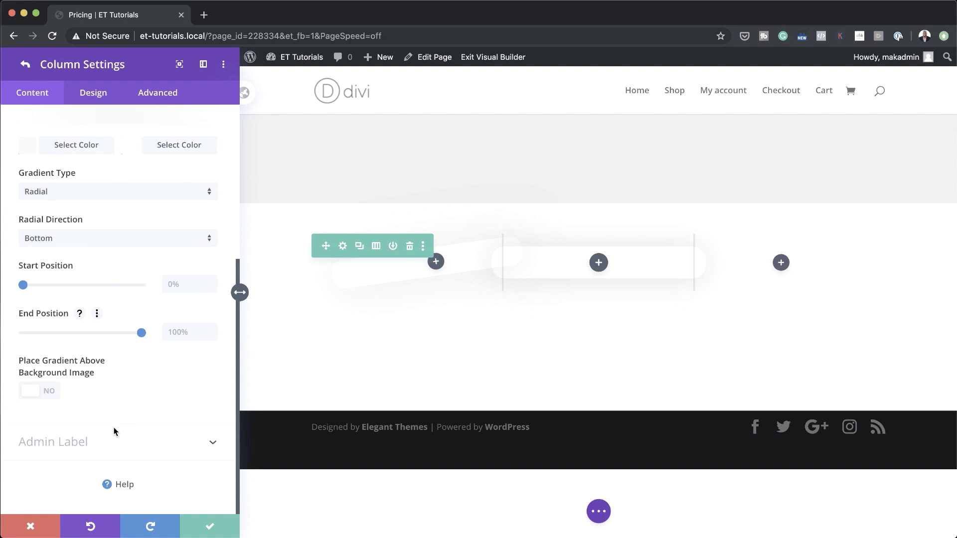
Step: Edit the third column's gradient start position and round all of its corners to 20px
left_click(197, 283)
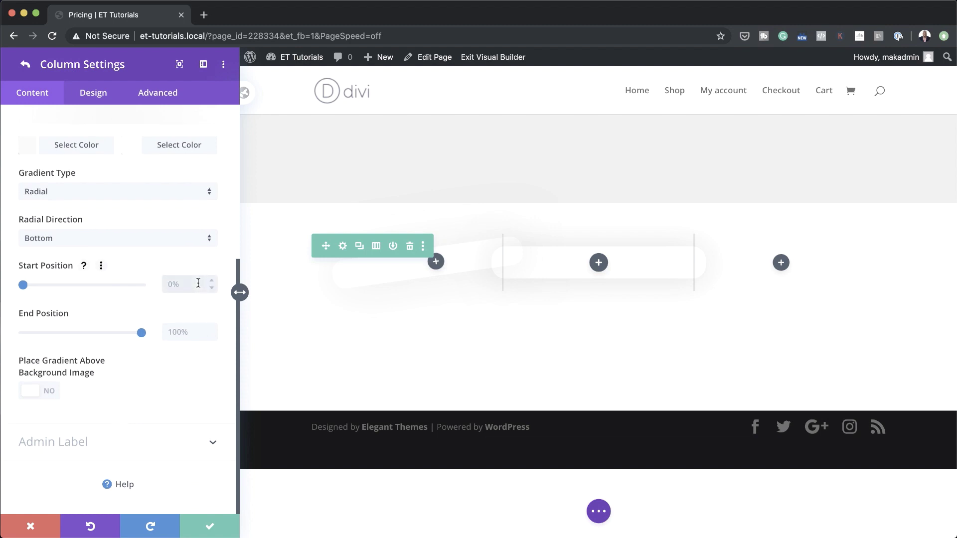
left_click(99, 99)
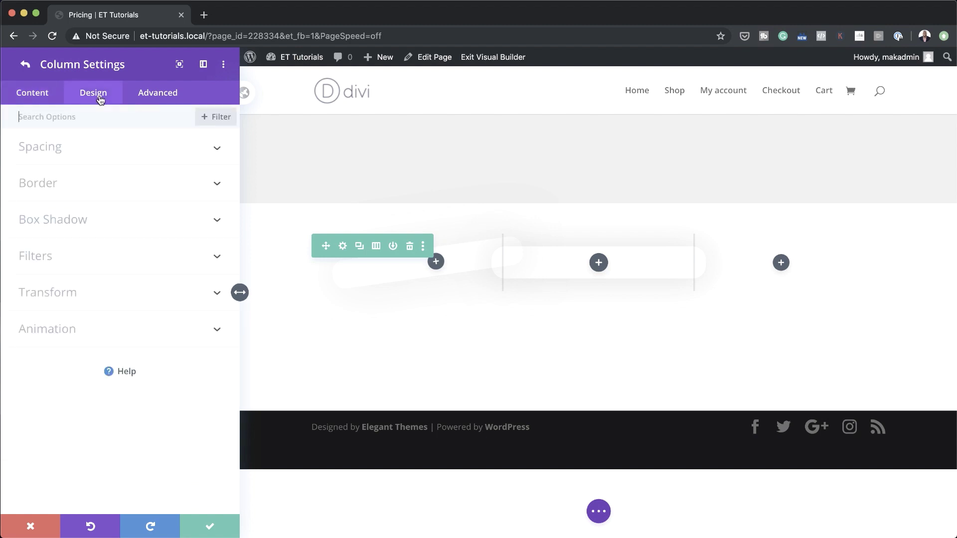
left_click(60, 184)
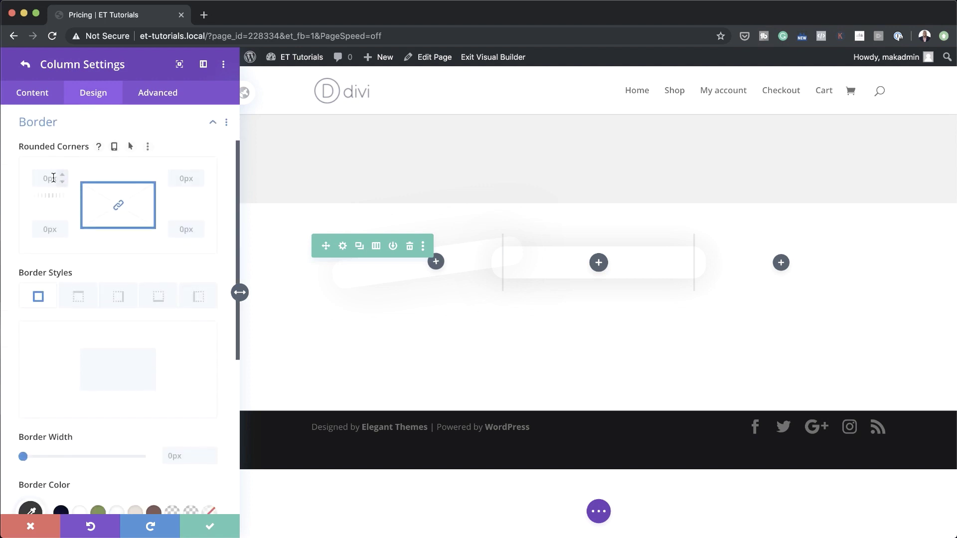
left_click(46, 177)
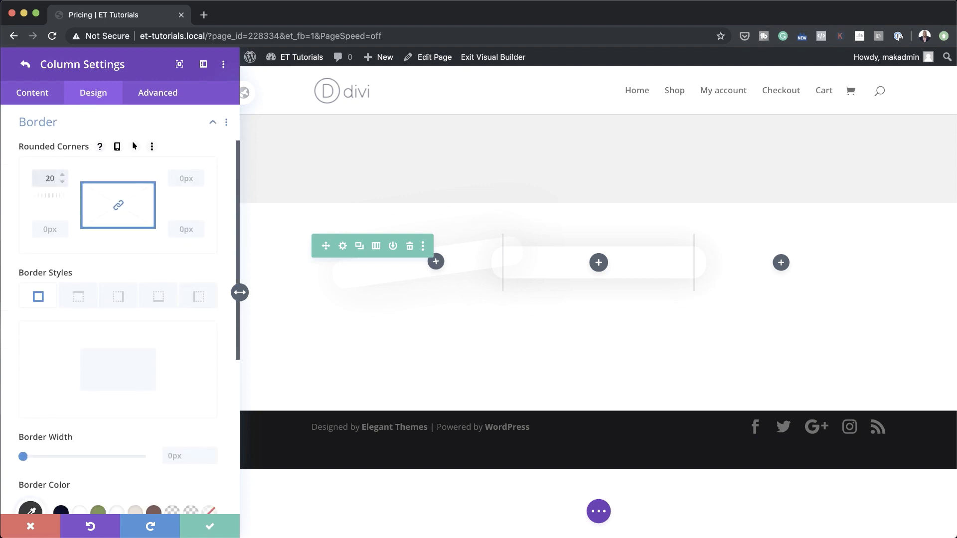
Step: Apply the first box shadow preset after the no-shadow option to the third column and set its blur strength to 80px
scroll(133, 322, "down", 6)
left_click(93, 332)
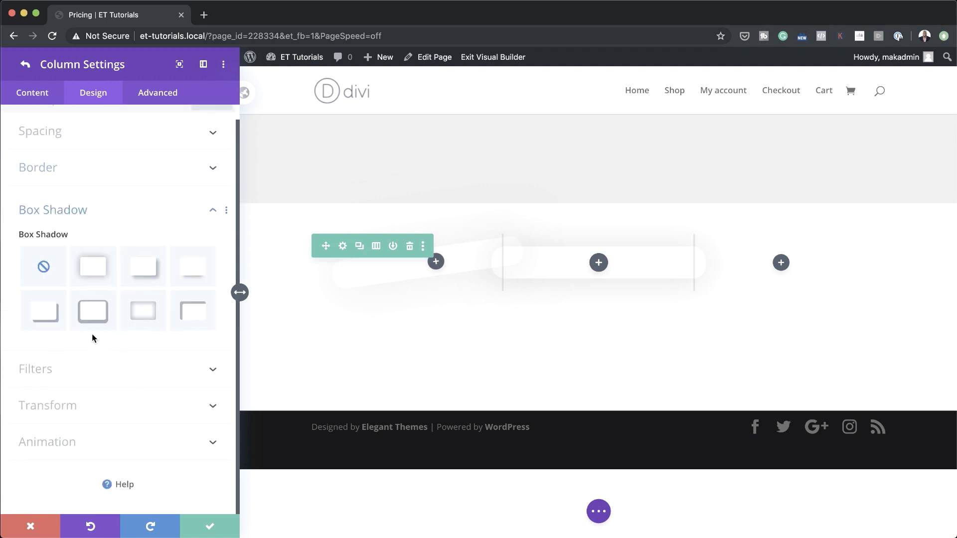
left_click(94, 273)
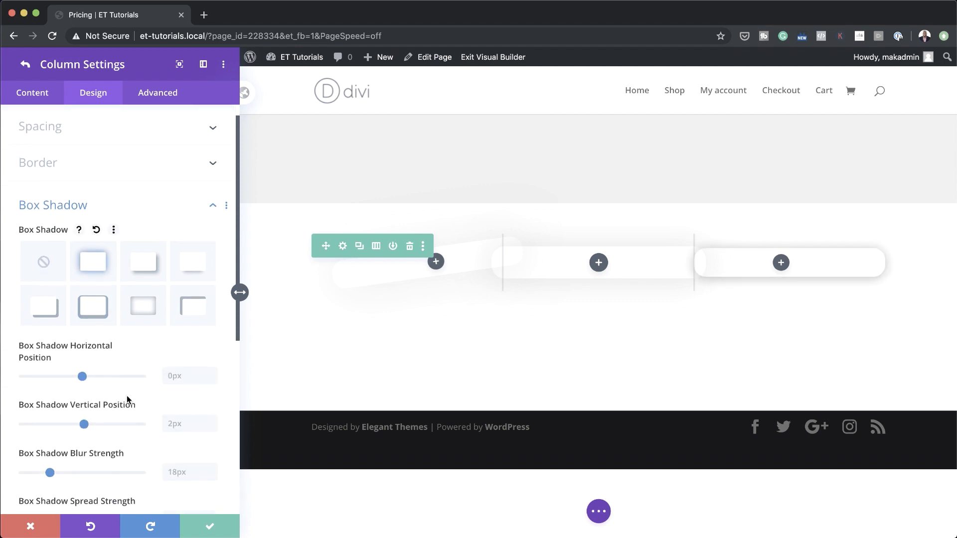
scroll(127, 396, "down", 2)
left_click(179, 440)
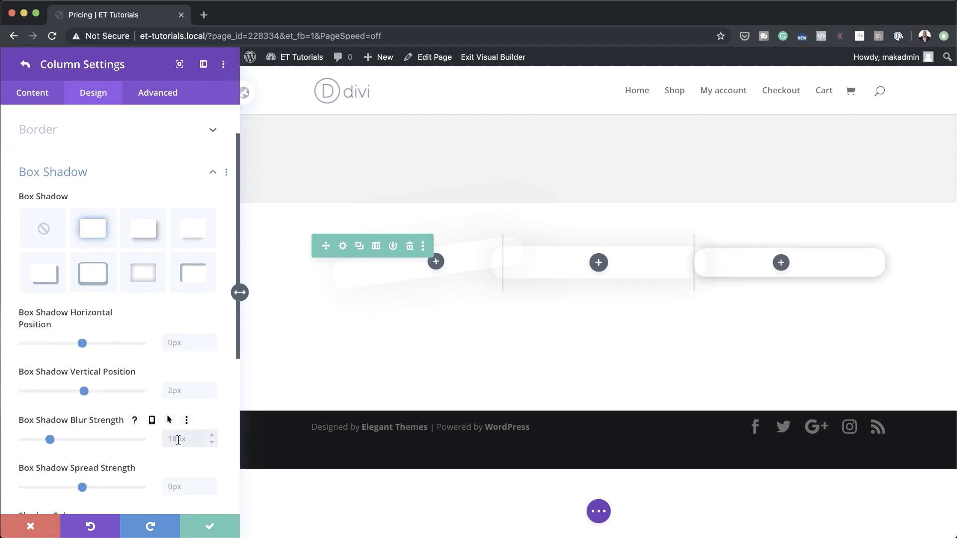
type("80")
Step: Set the third column's shadow color to rgba(0,0,0,0.11)
scroll(82, 438, "down", 8)
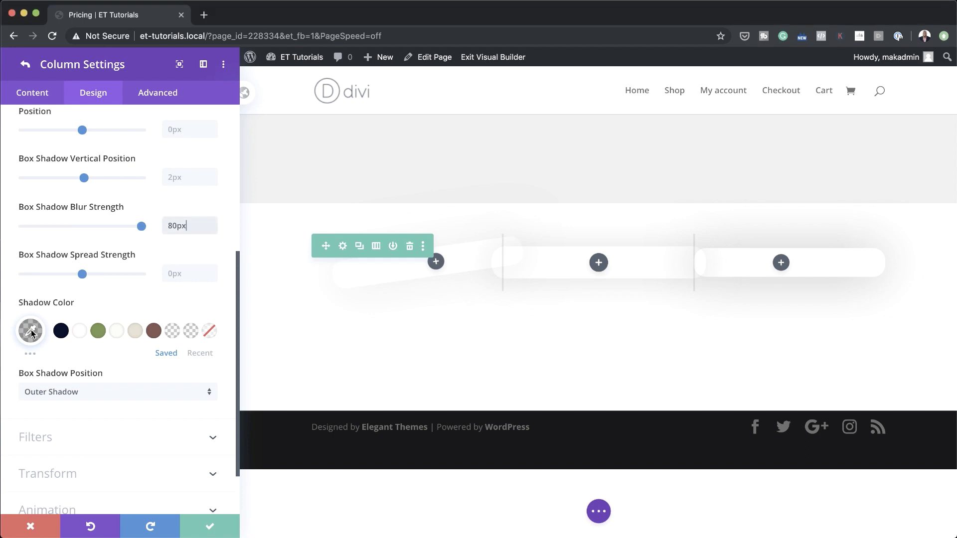
left_click(31, 331)
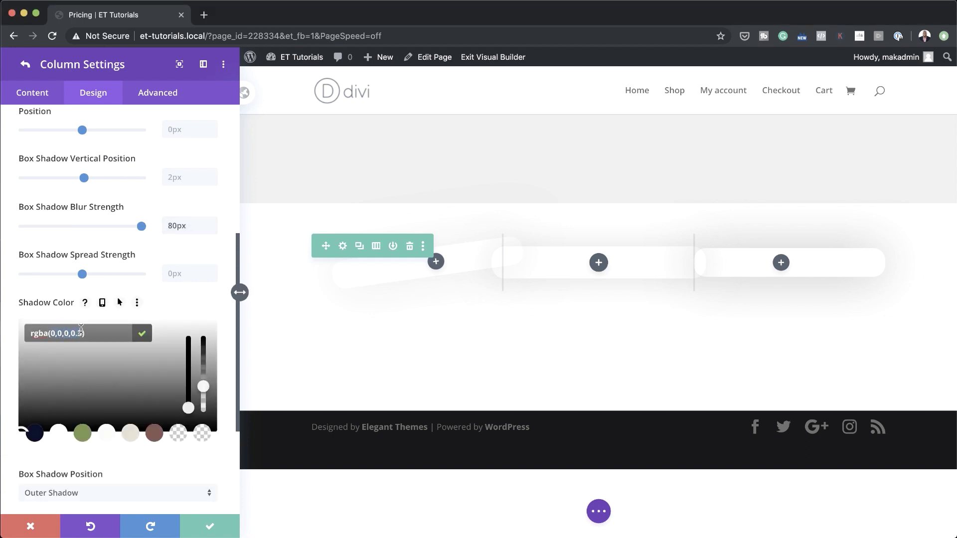
type("11")
Step: Enable hover transforms for the third column and set its hover scale to 120%
scroll(79, 399, "down", 5)
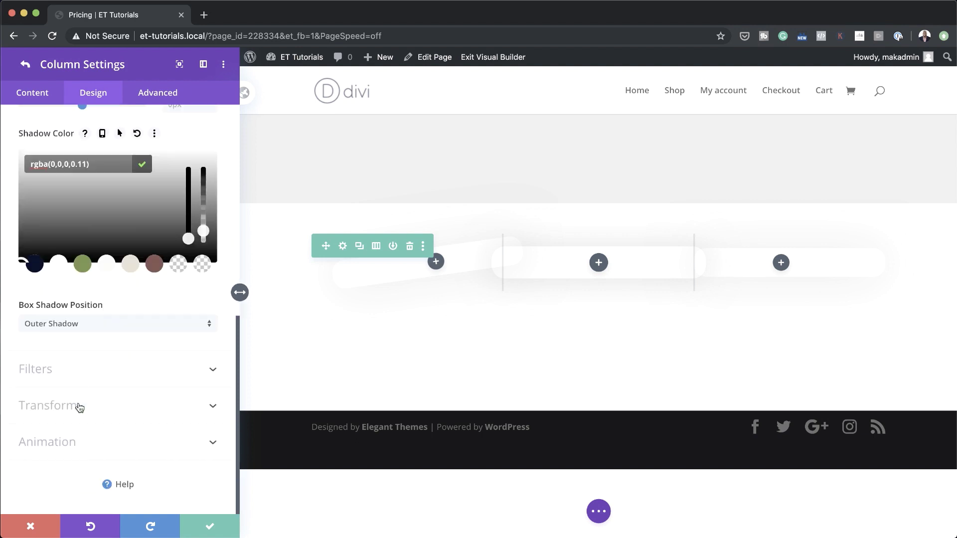
left_click(58, 407)
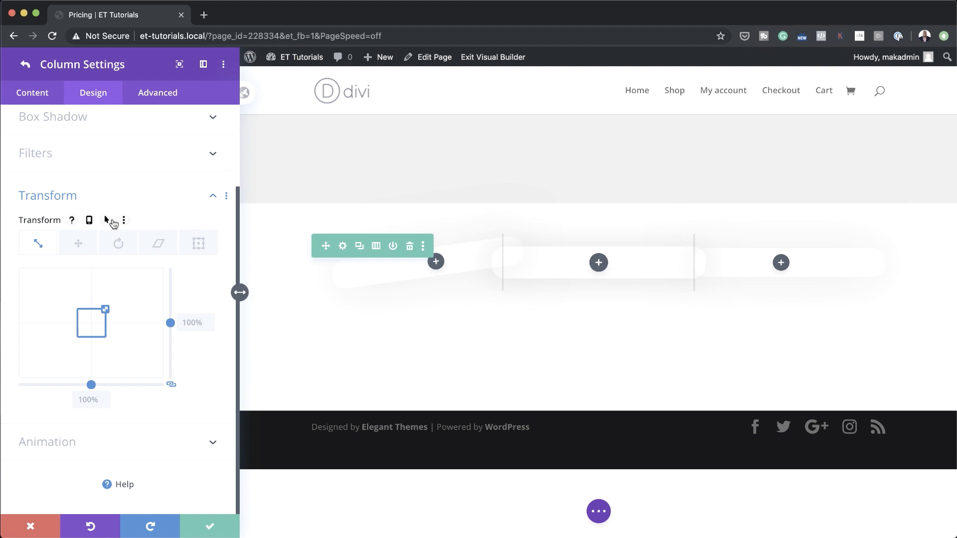
left_click(106, 219)
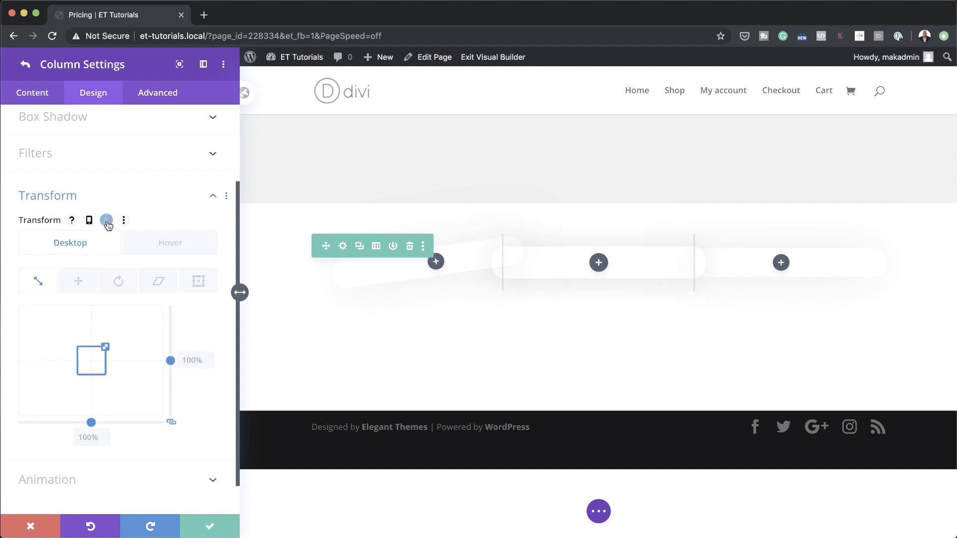
left_click(162, 244)
type("120")
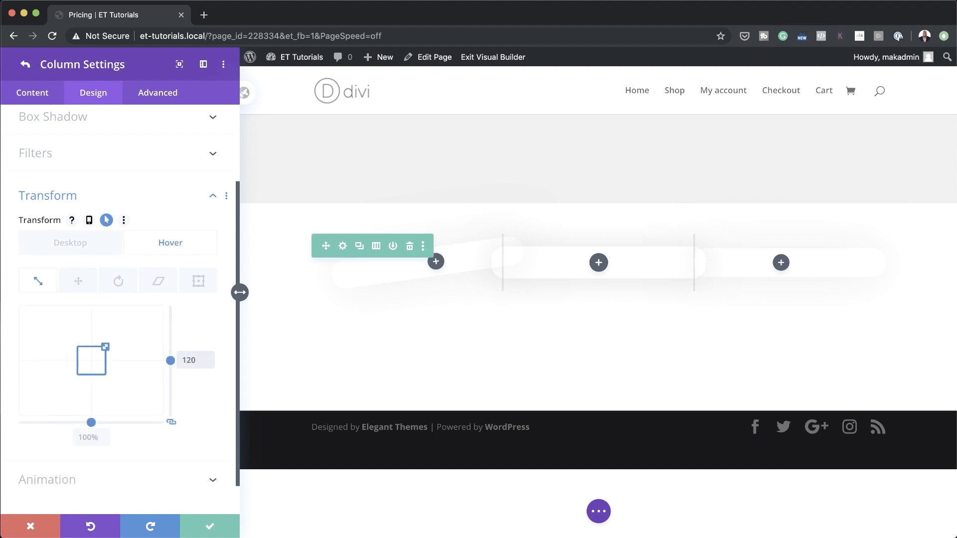
Step: Translate the third column by -34px horizontally in its default desktop state, with the vertical offset cleared to 0px
left_click(78, 282)
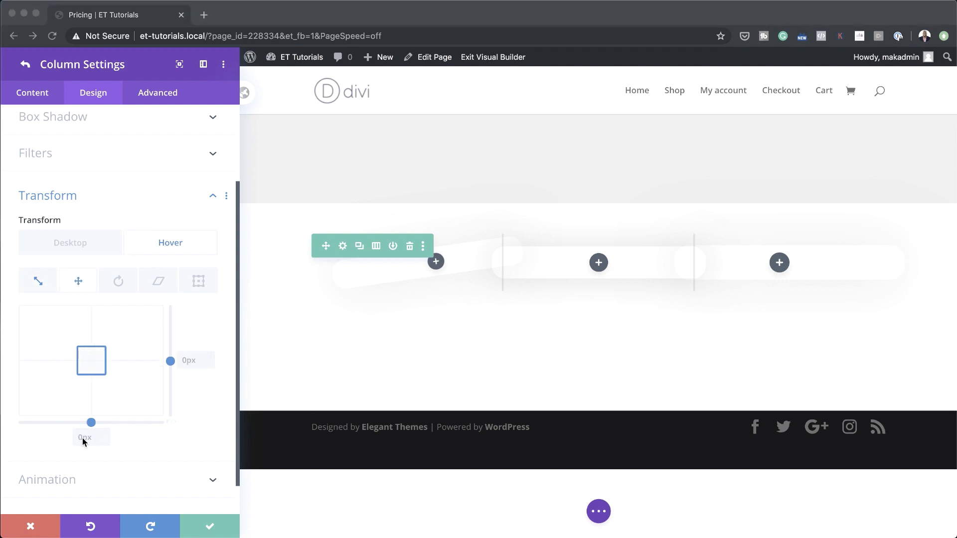
left_click(95, 248)
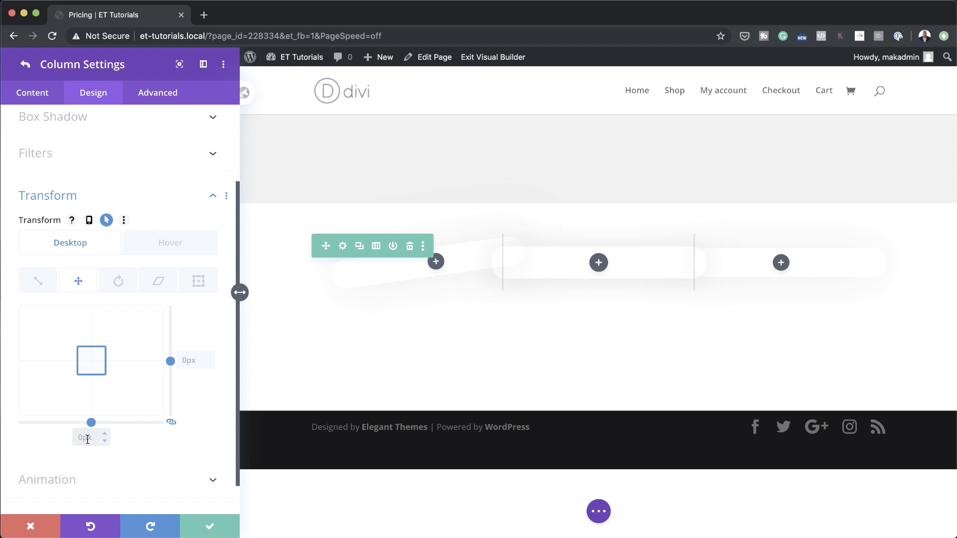
left_click(194, 359)
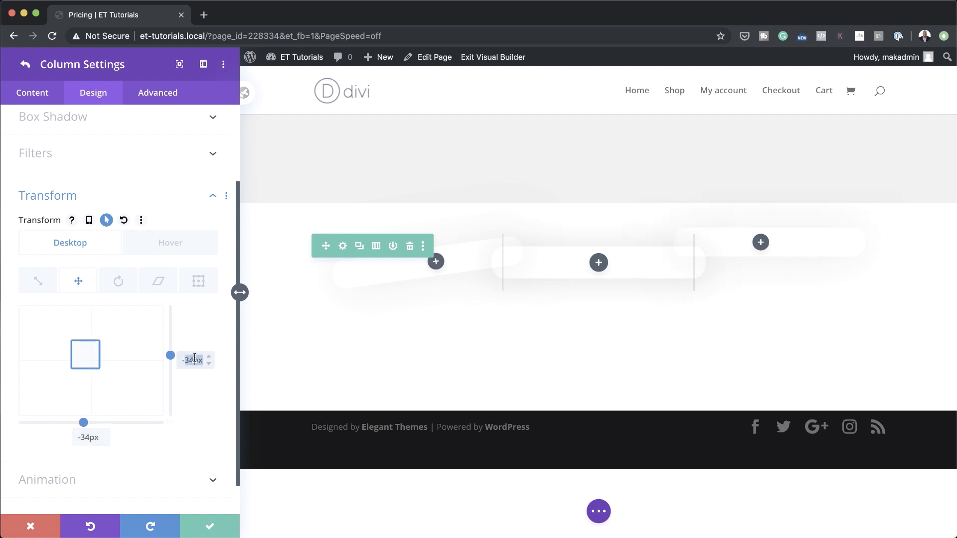
key("BackSpace")
Step: Reset the third column's horizontal translate on hover to 0px
left_click(171, 242)
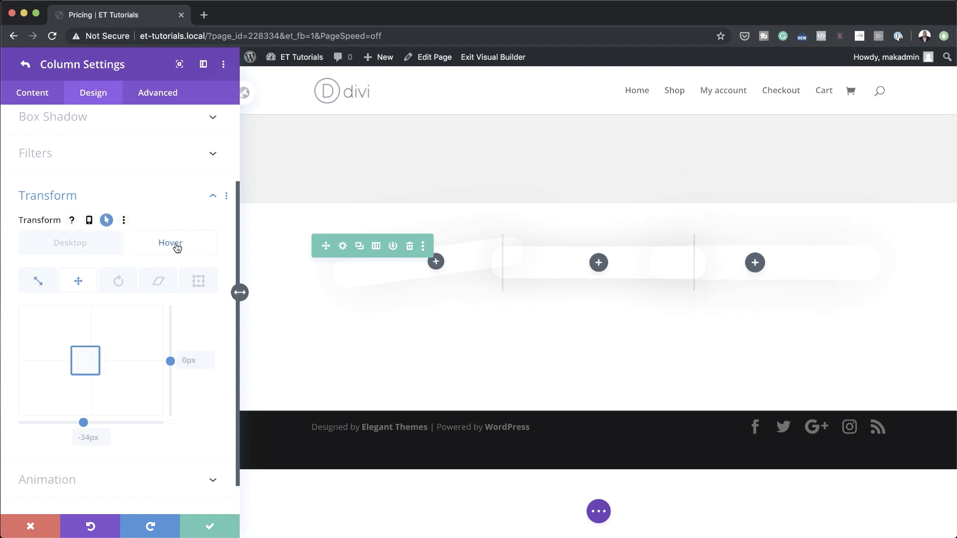
left_click(91, 437)
key("BackSpace")
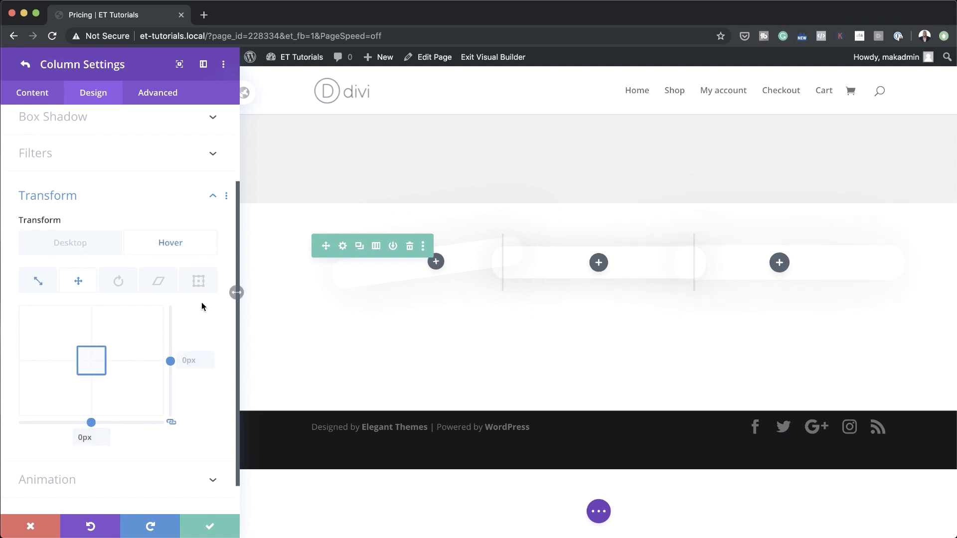
Step: Rotate the third column by 8deg in its default desktop state and set its hover rotation to 0deg
left_click(120, 282)
left_click(44, 233)
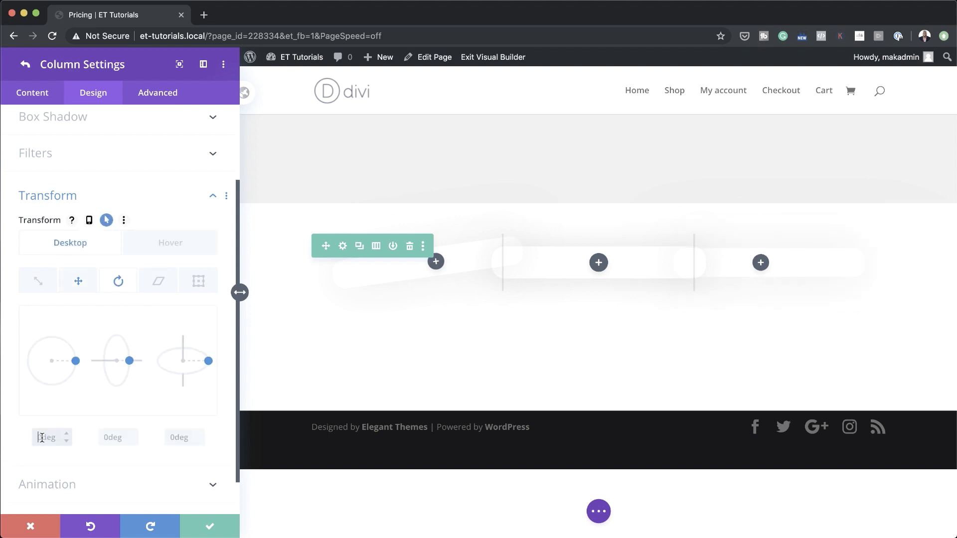
left_click(171, 242)
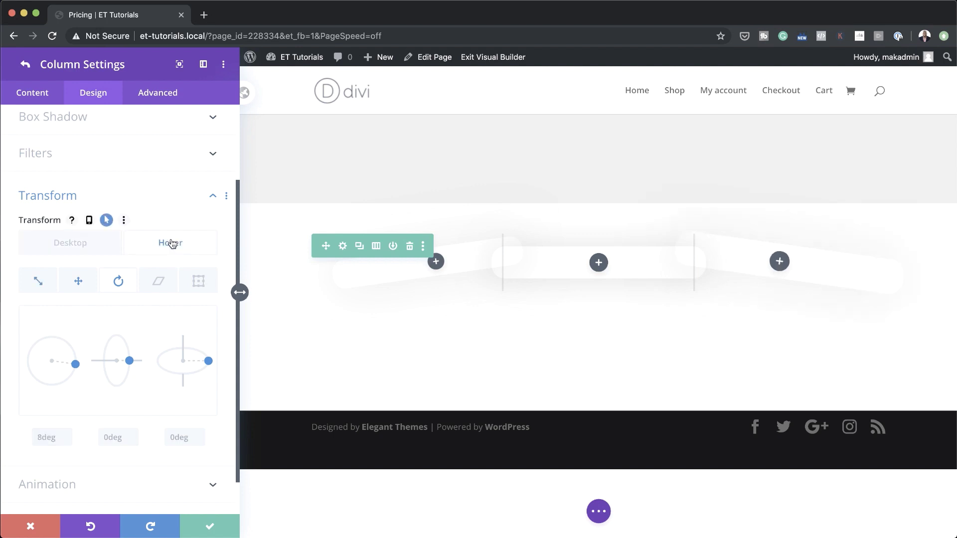
left_click(54, 437)
type("0")
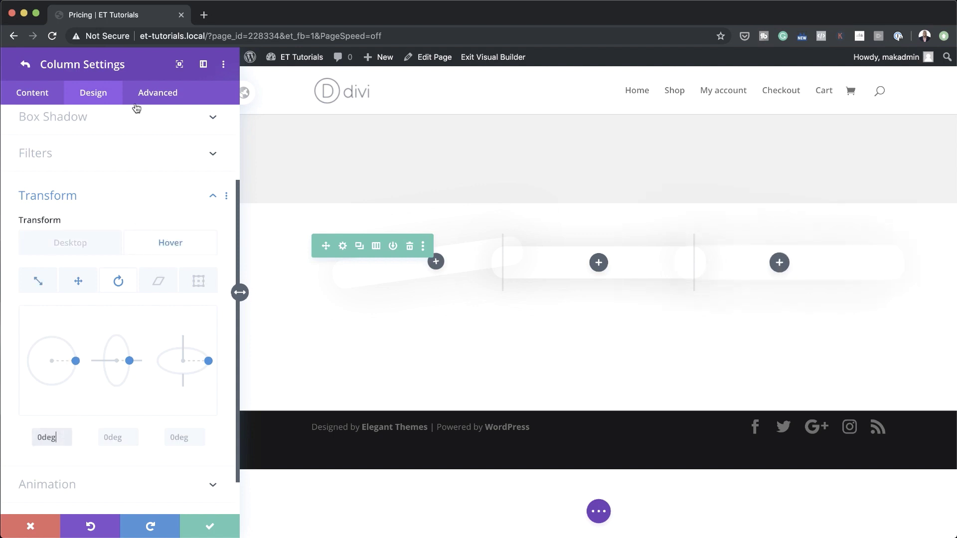
Step: Set the third column's horizontal and vertical overflow to Visible
left_click(159, 93)
left_click(80, 222)
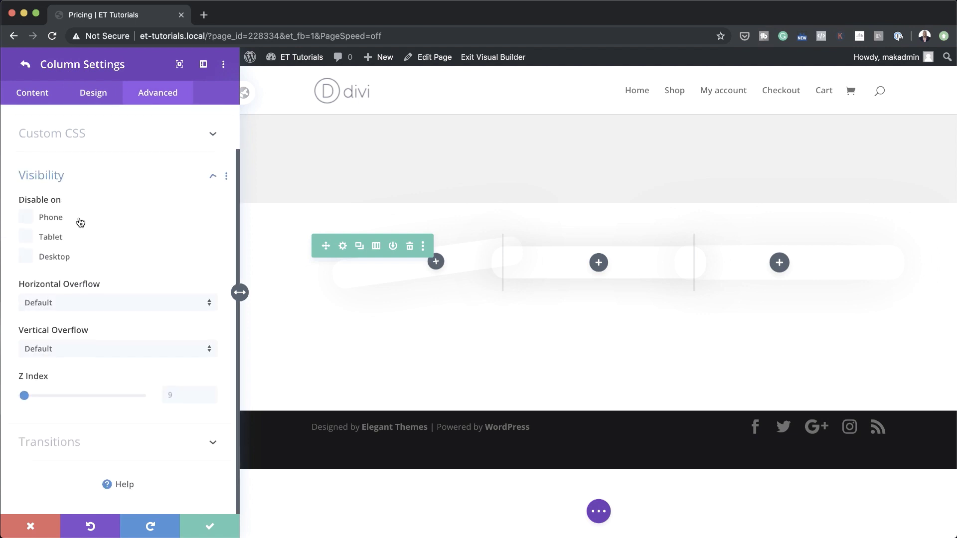
left_click(111, 302)
left_click(107, 277)
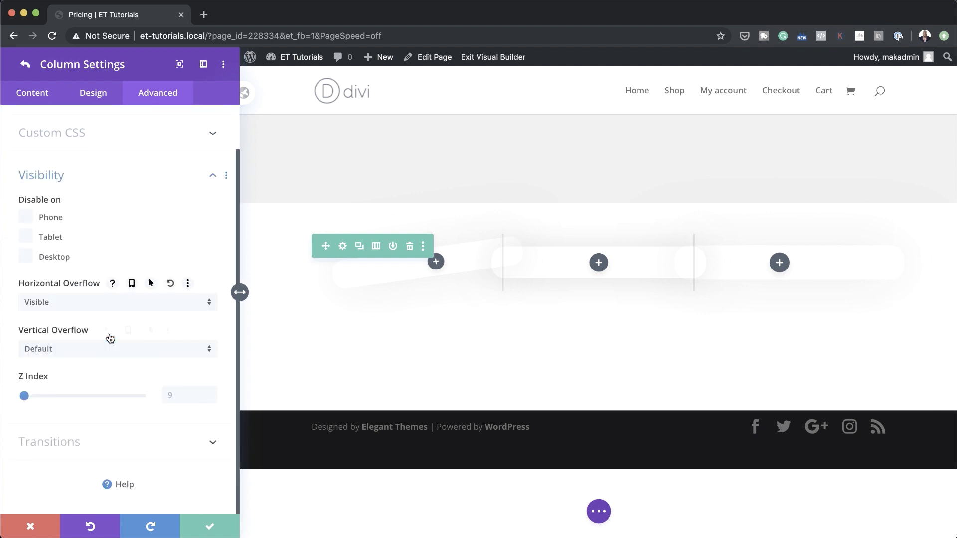
left_click(111, 350)
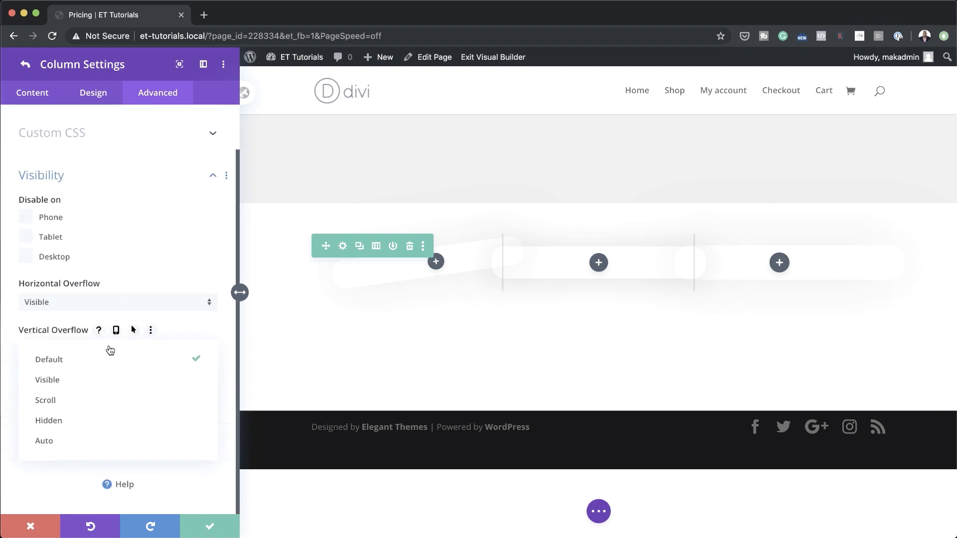
left_click(118, 379)
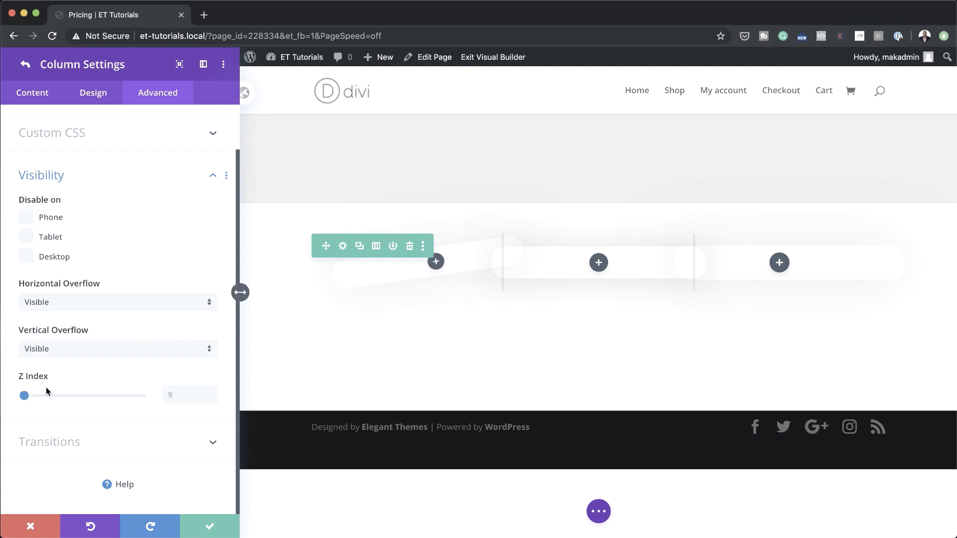
Step: Enable a hover value for the third column's Z index and set it to 11
left_click(93, 377)
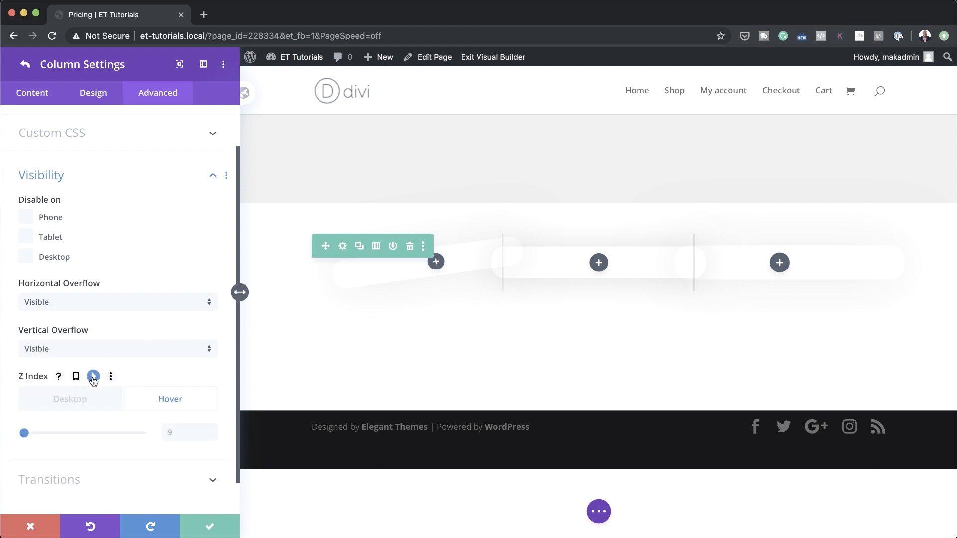
left_click(171, 430)
type("11")
Step: Change the third column's transition duration, then save the column and row settings
left_click(80, 479)
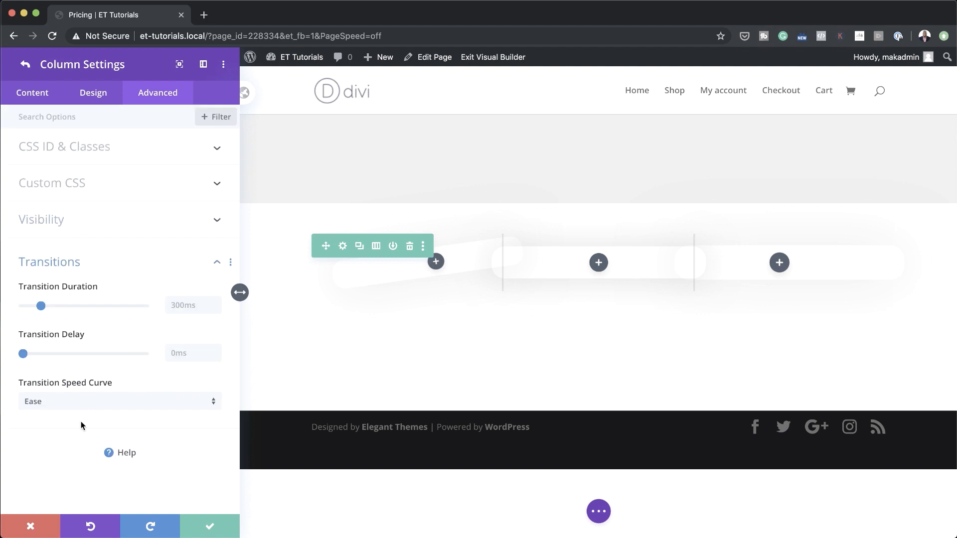
left_click(180, 305)
key("BackSpace")
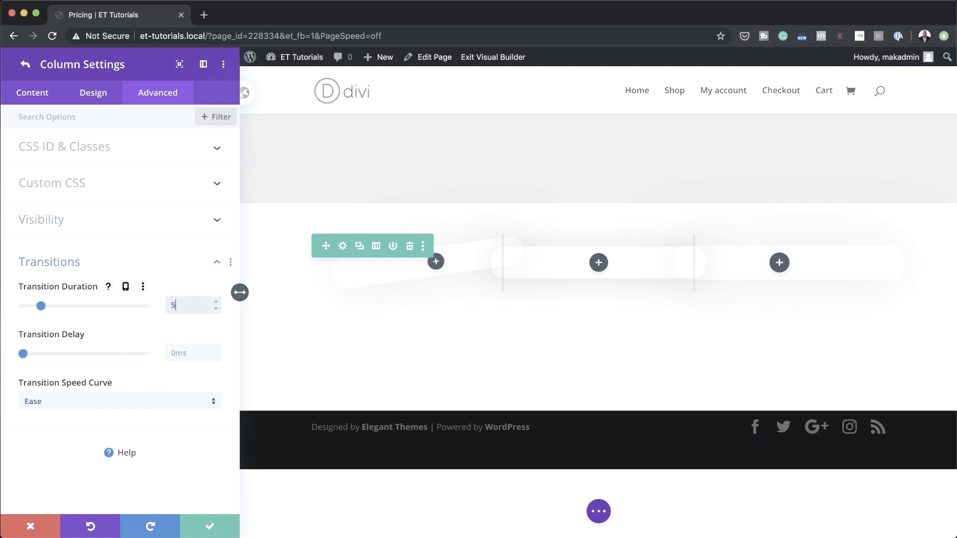
type("5")
left_click(210, 528)
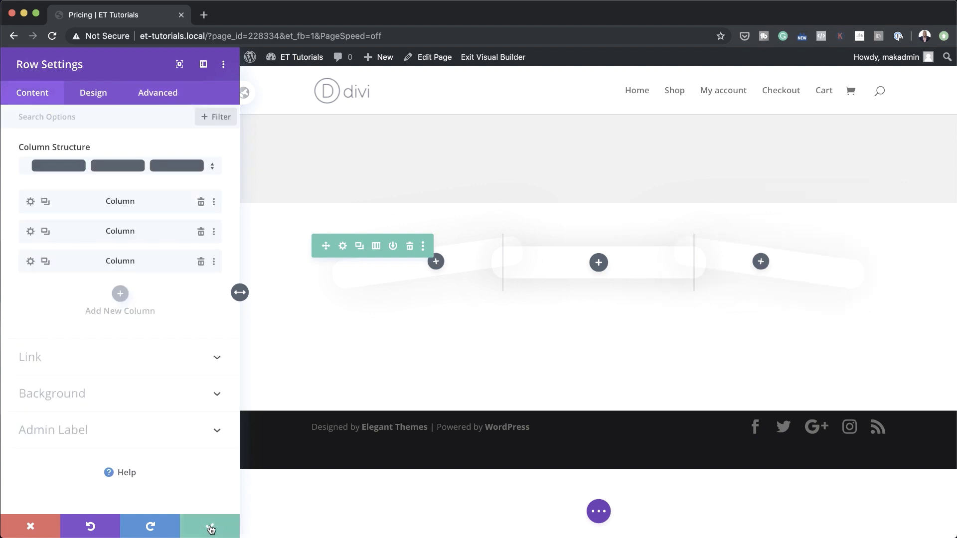
left_click(210, 527)
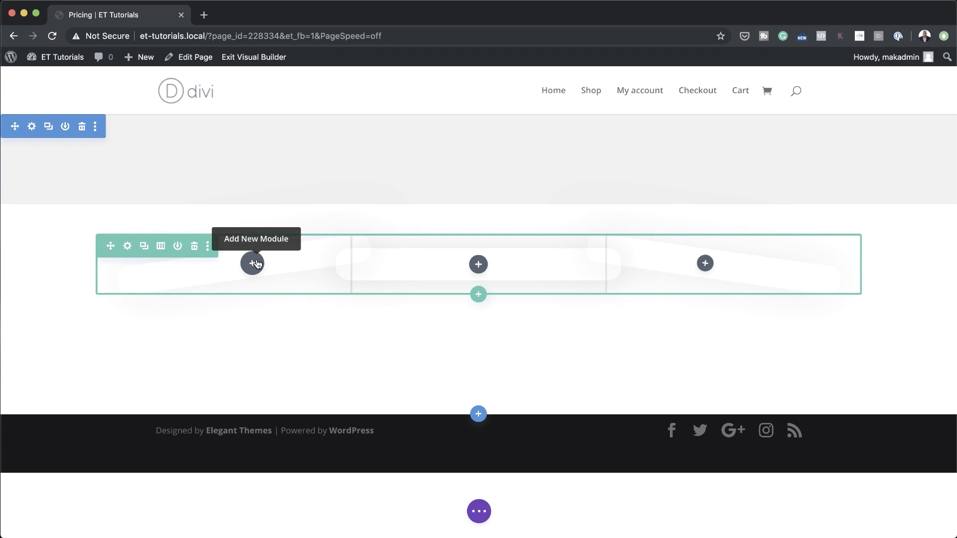
Step: Insert a Blurb module into the first column
left_click(253, 263)
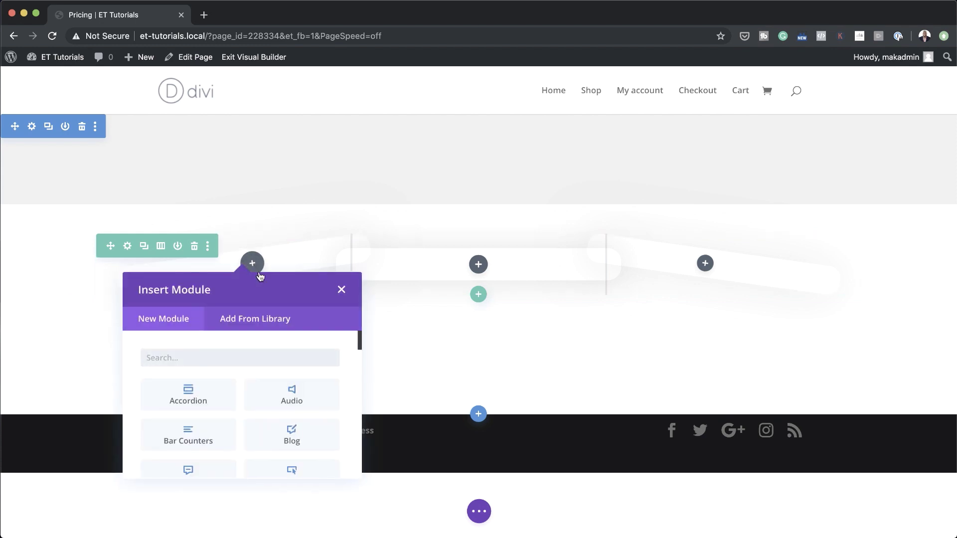
left_click(268, 356)
type("b")
left_click(188, 430)
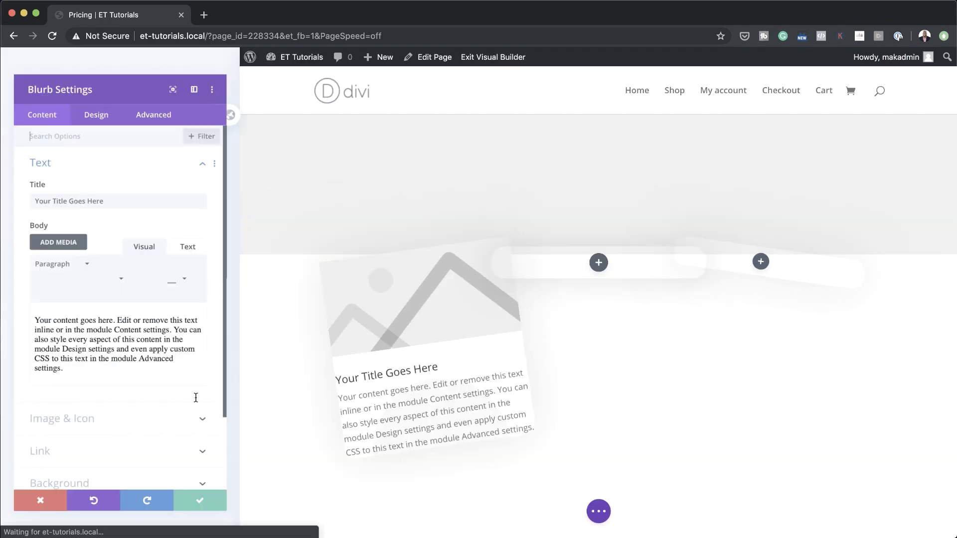
Step: Title the blurb "Individual" and delete its placeholder body text
triple_click(120, 189)
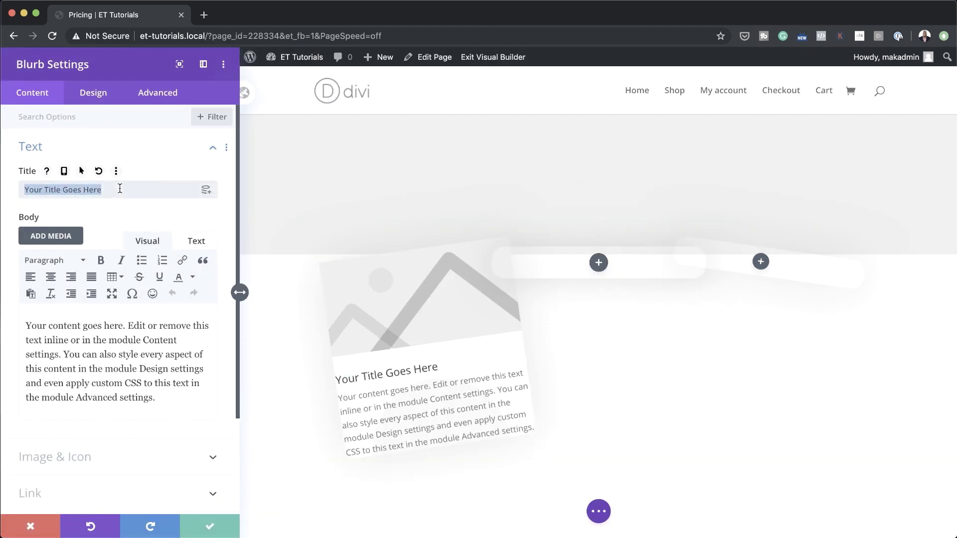
type("ind")
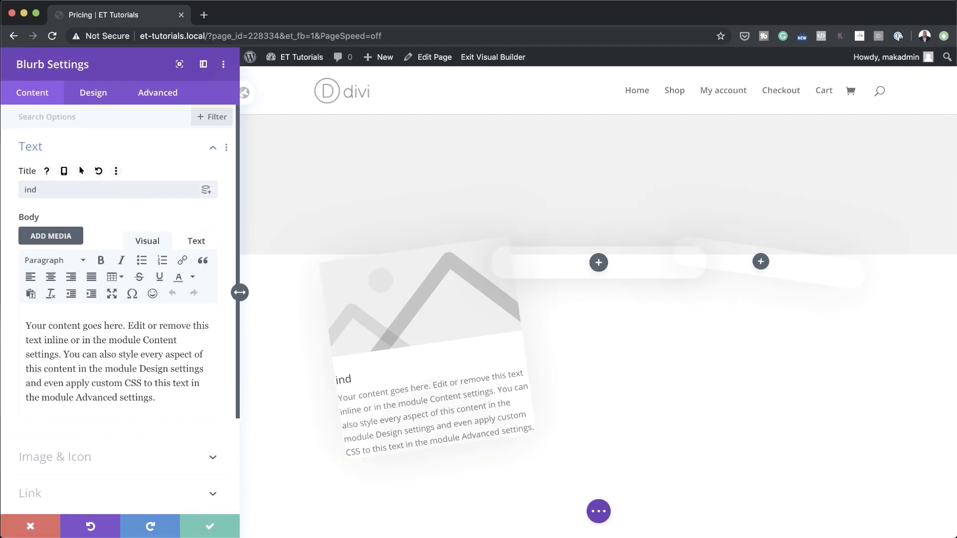
key("BackSpace")
key("BackSpace")
key("BackSpace")
type("Individual")
left_click_drag(156, 398, 22, 321)
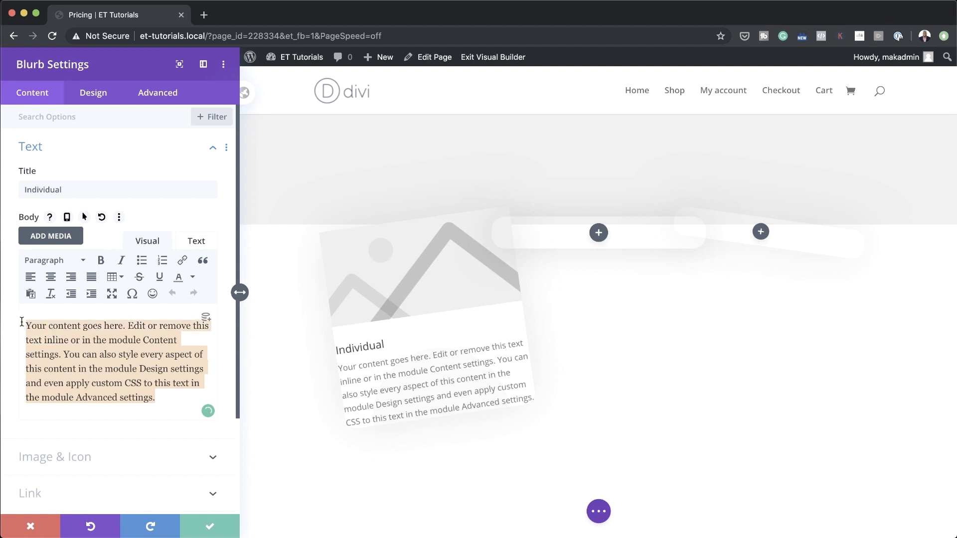
key("BackSpace")
Step: Use an icon instead of an image for the blurb and choose the single-person icon
left_click(62, 388)
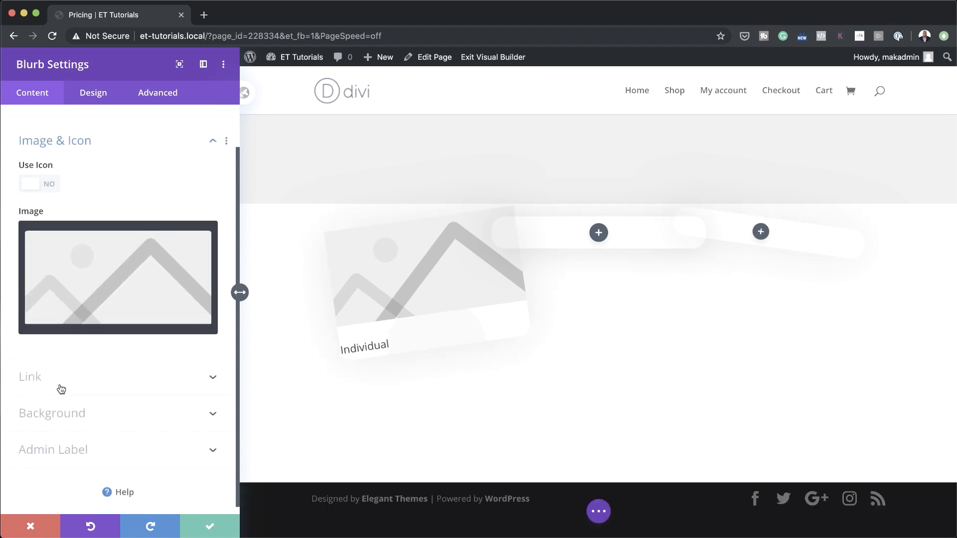
left_click(132, 271)
key("Escape")
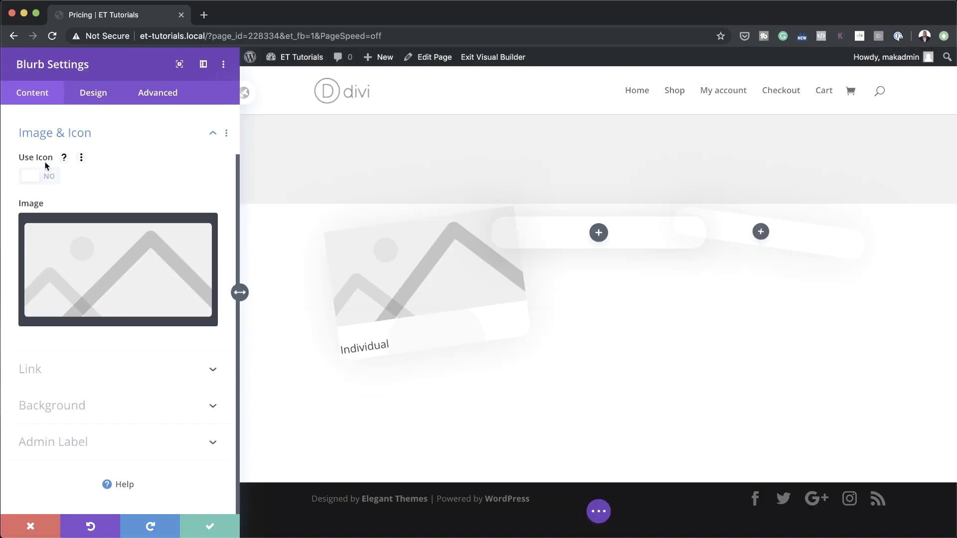
left_click(49, 178)
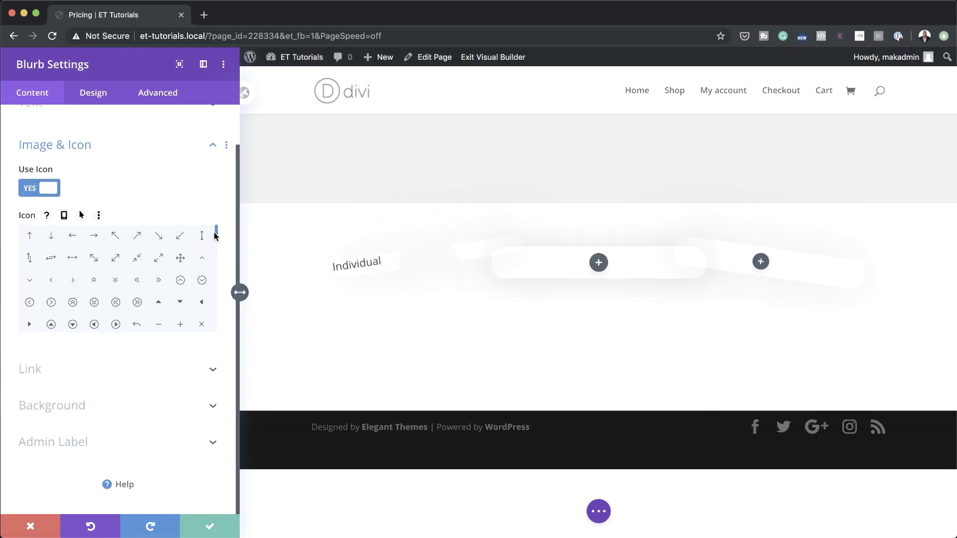
left_click_drag(216, 234, 215, 297)
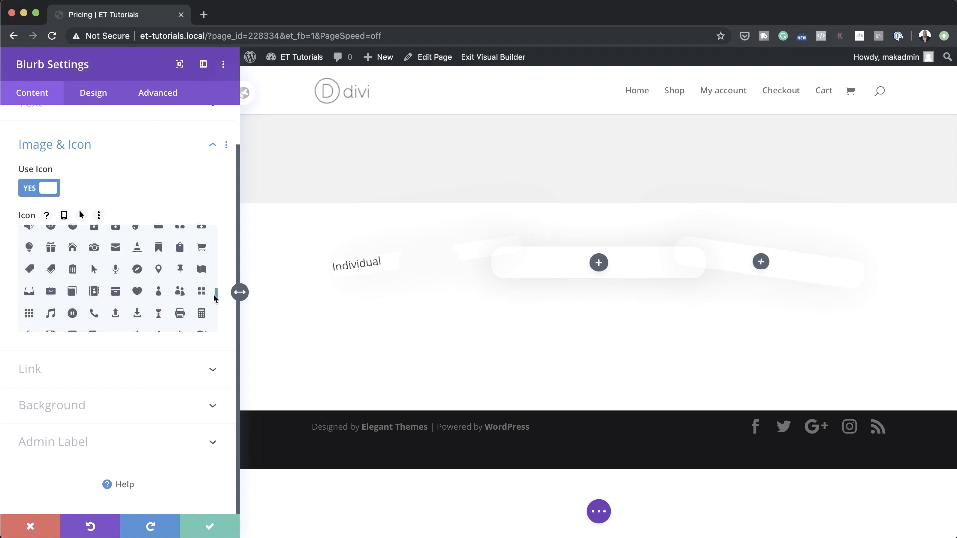
left_click(160, 296)
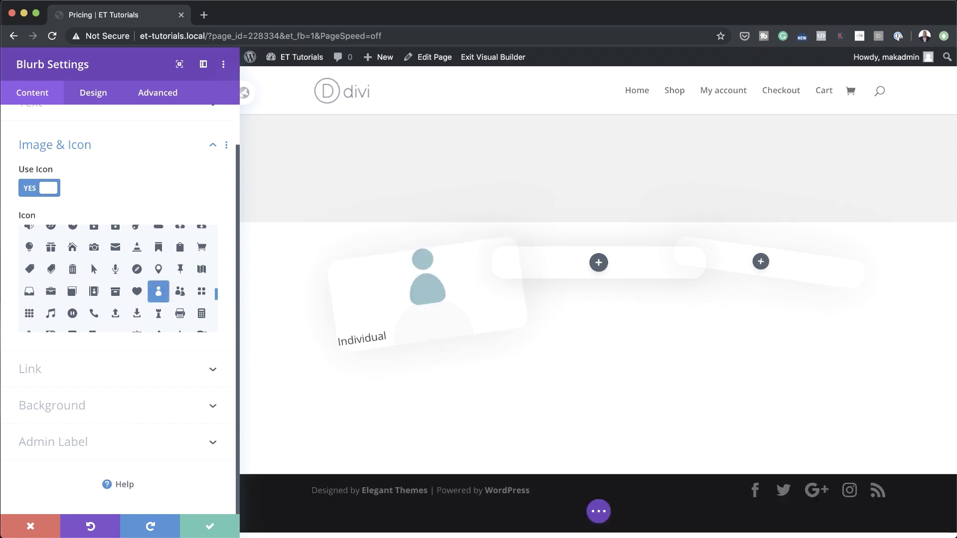
Step: Color the blurb's icon black and set a custom icon font size of 50px
left_click(101, 97)
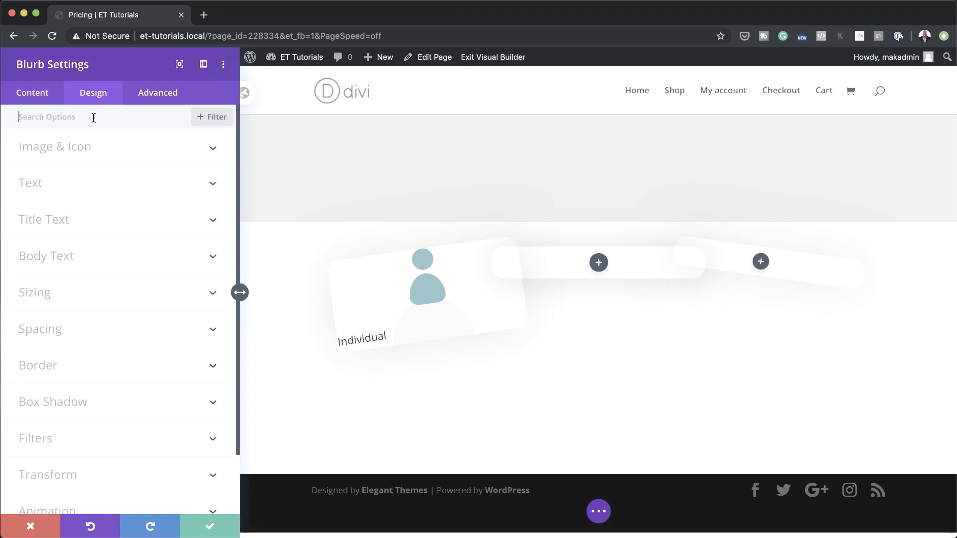
left_click(90, 149)
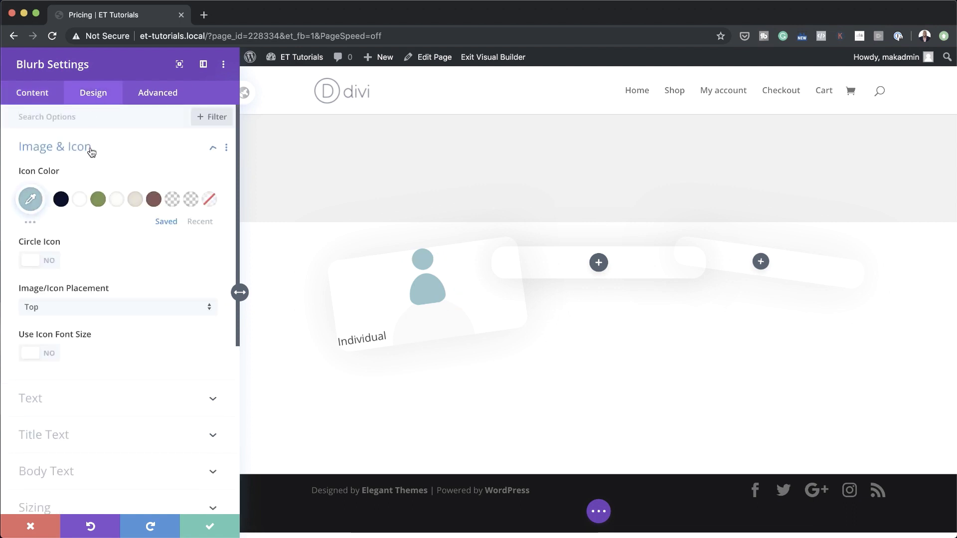
left_click(30, 201)
left_click_drag(45, 283, 91, 315)
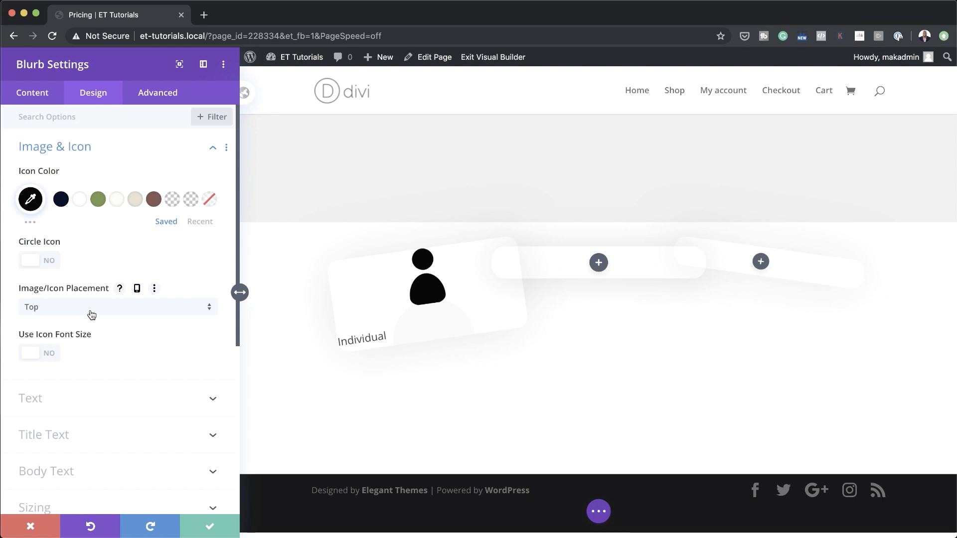
left_click(49, 354)
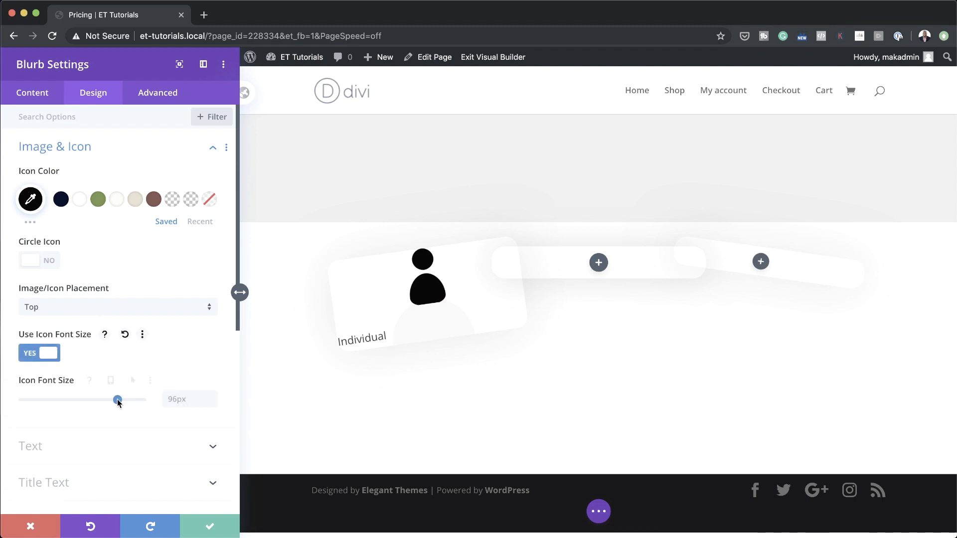
left_click_drag(117, 399, 73, 403)
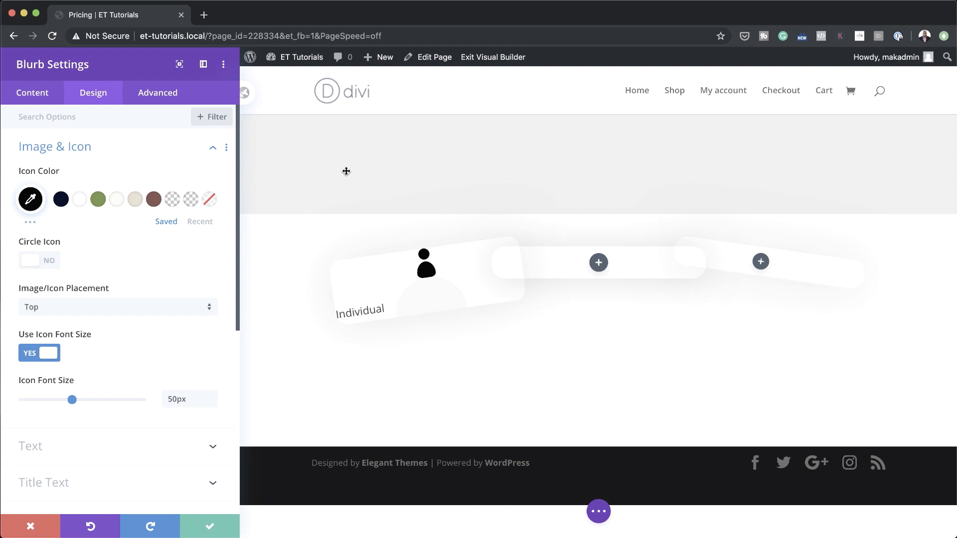
Step: Set the blurb's title font to Poppins and center the title text
scroll(134, 270, "down", 5)
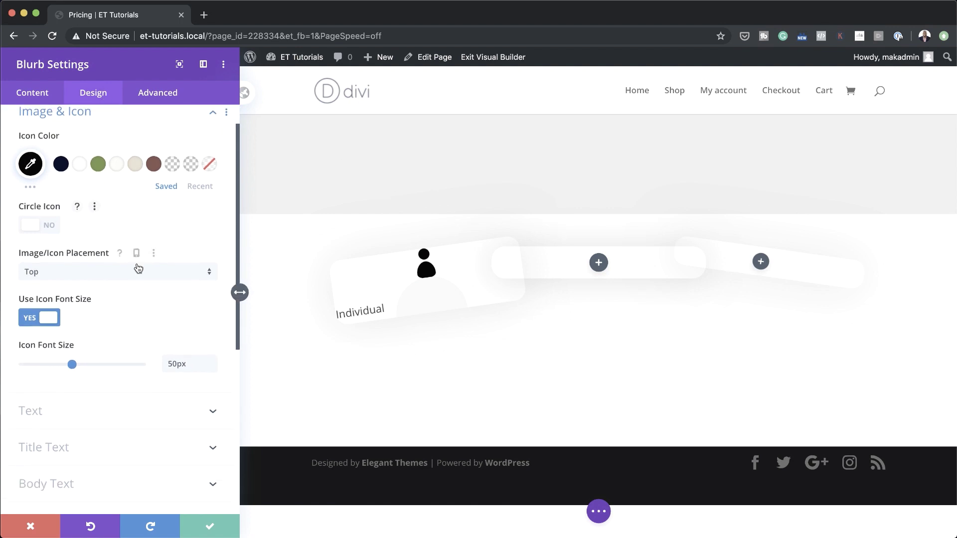
left_click(341, 308)
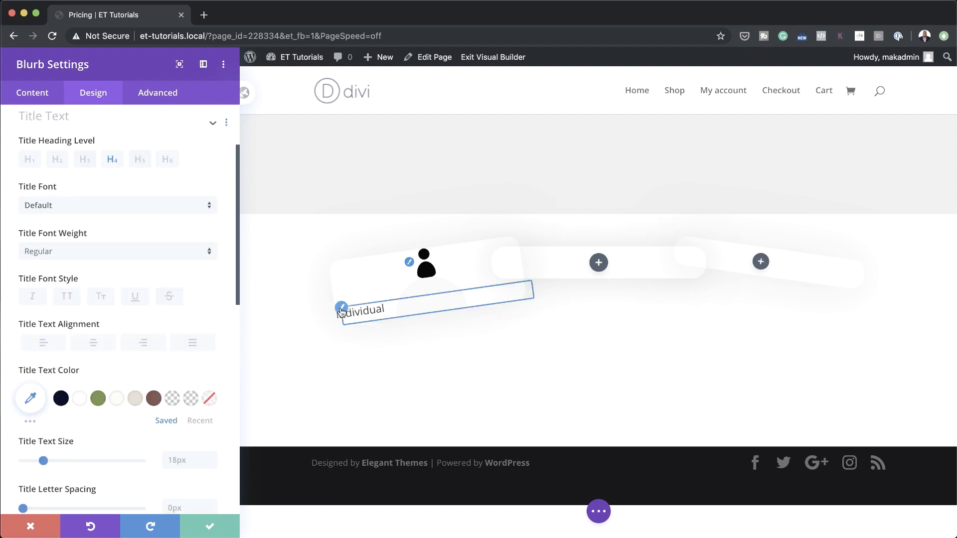
left_click(85, 212)
left_click(92, 188)
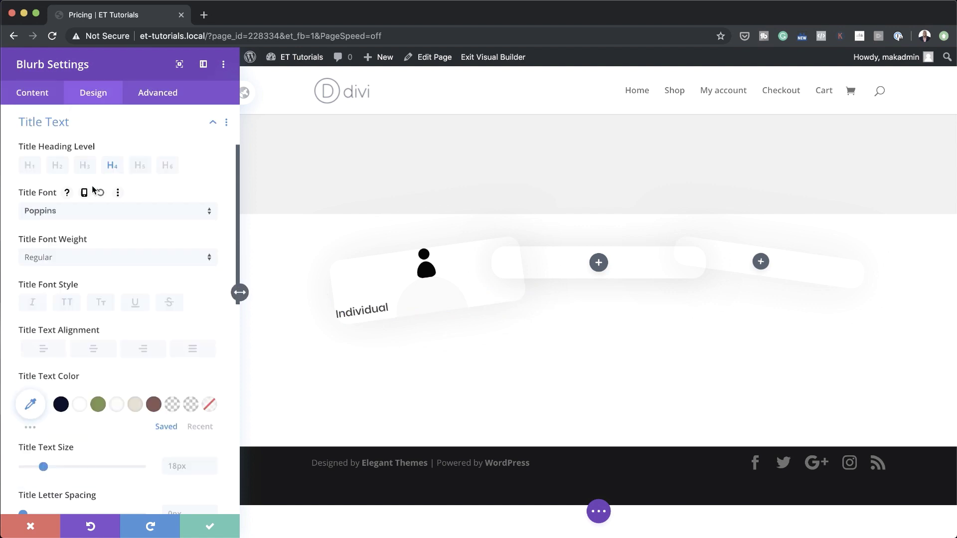
left_click(92, 352)
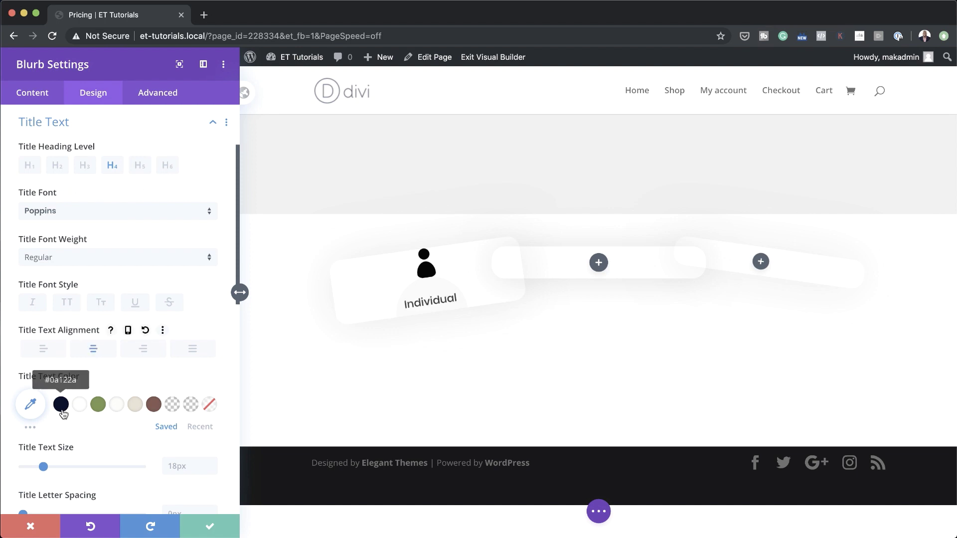
Step: Color the blurb's title text black and set its text size to 27px
left_click(31, 403)
left_click(38, 477)
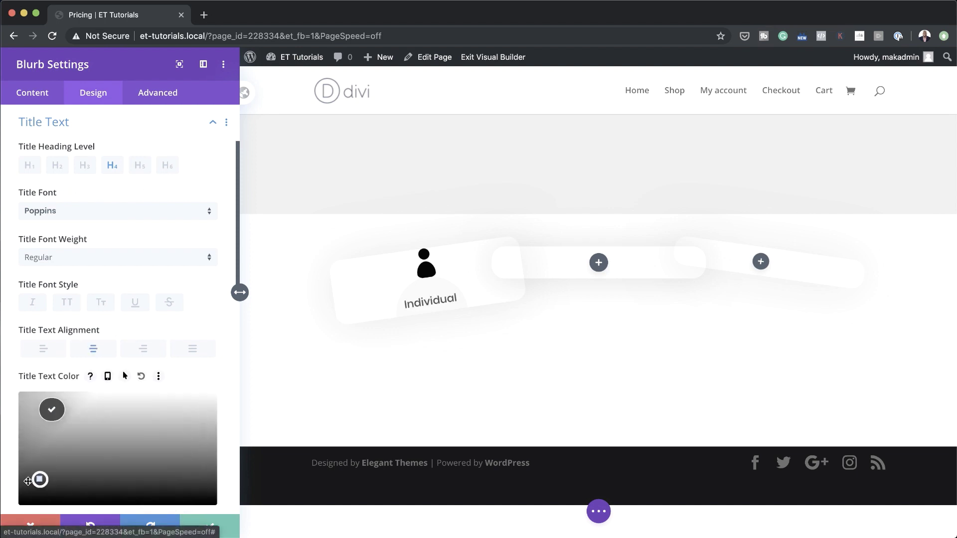
scroll(60, 349, "down", 5)
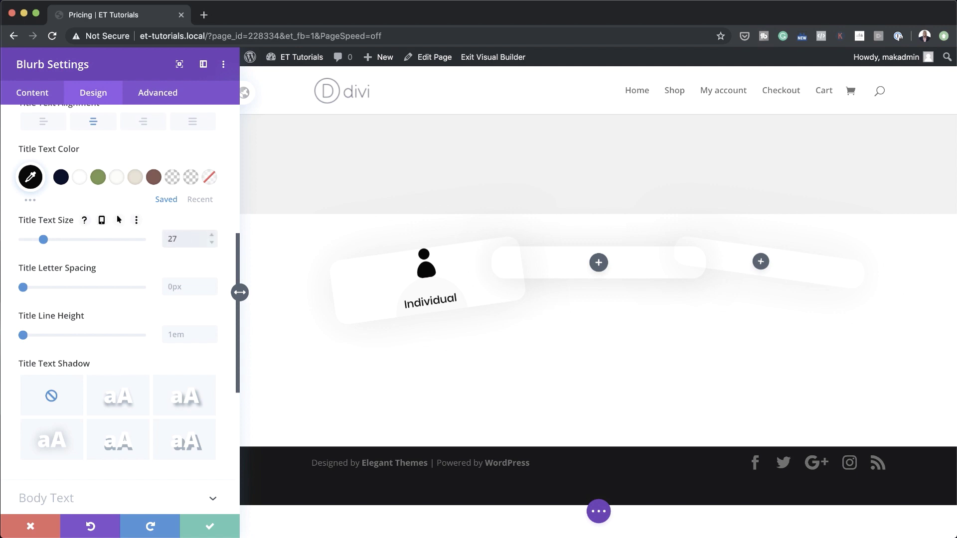
Step: Set the Individual blurb's top margin to 30px and save the blurb settings
scroll(156, 393, "down", 6)
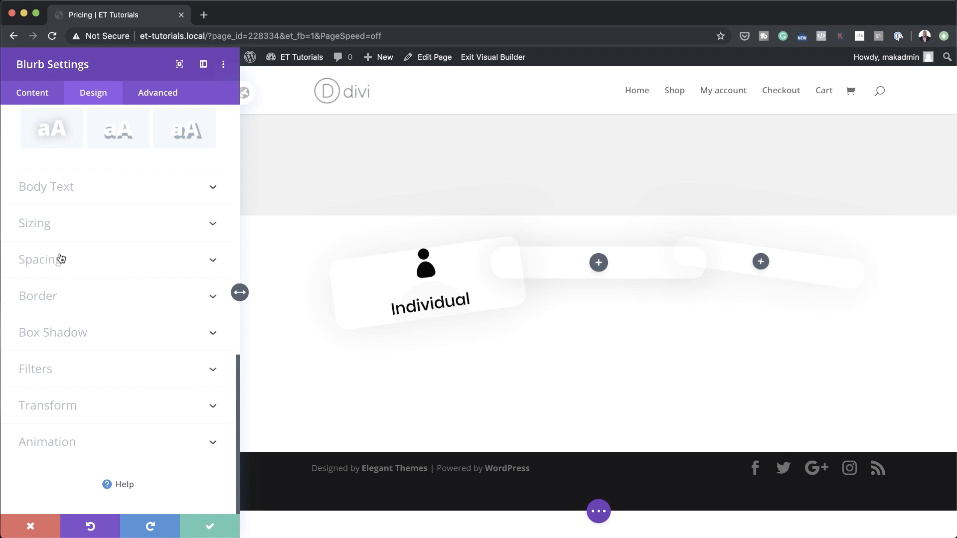
left_click(60, 258)
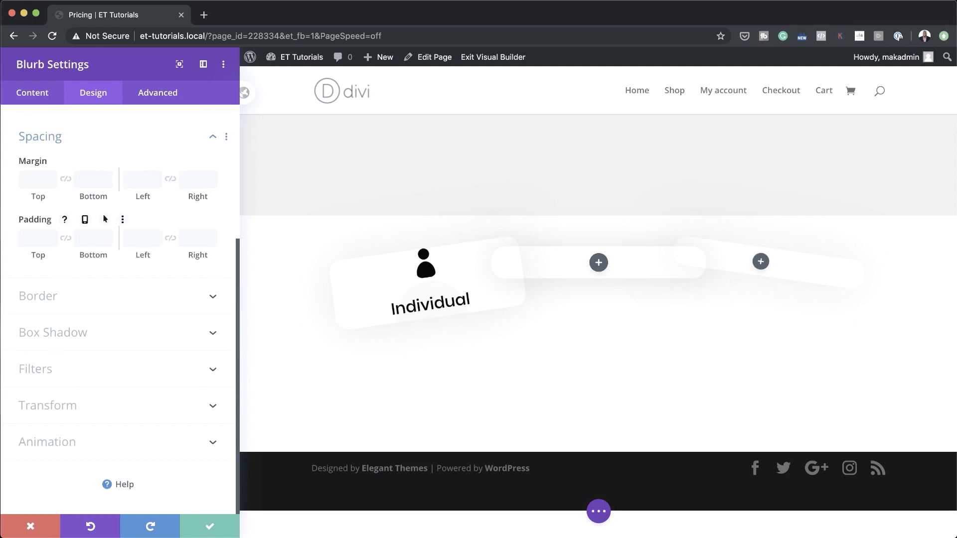
left_click(24, 178)
type("30px")
left_click(210, 526)
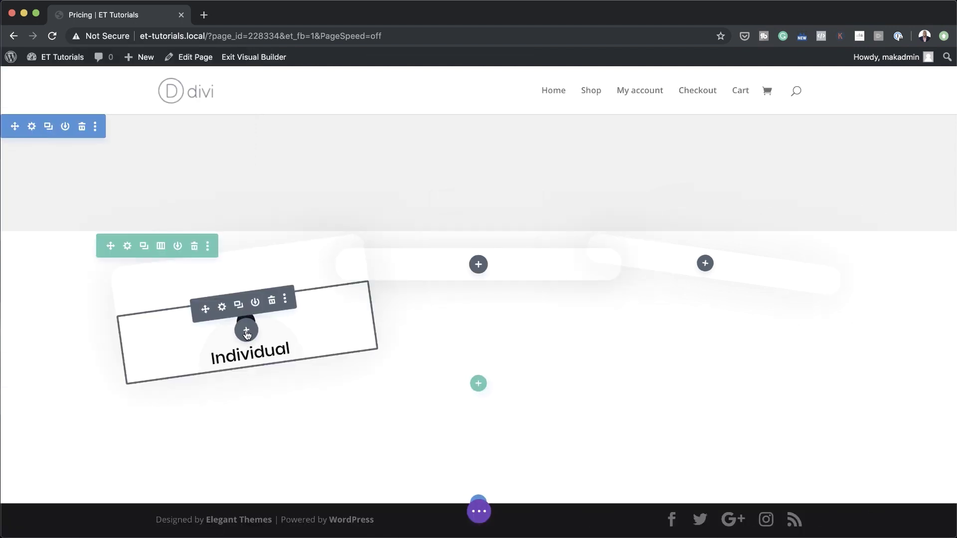
Step: Insert a Divider module below the Individual blurb in the first column
left_click(246, 331)
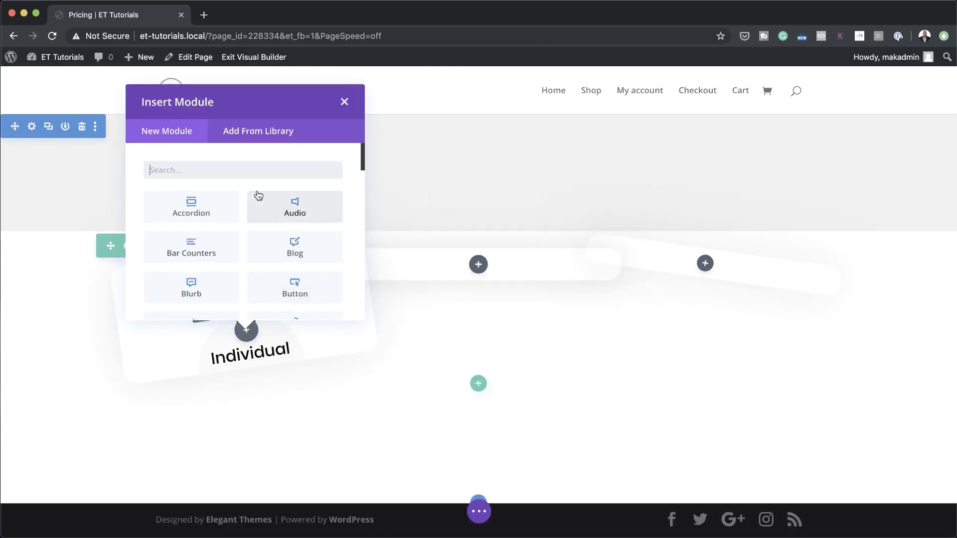
type("divi")
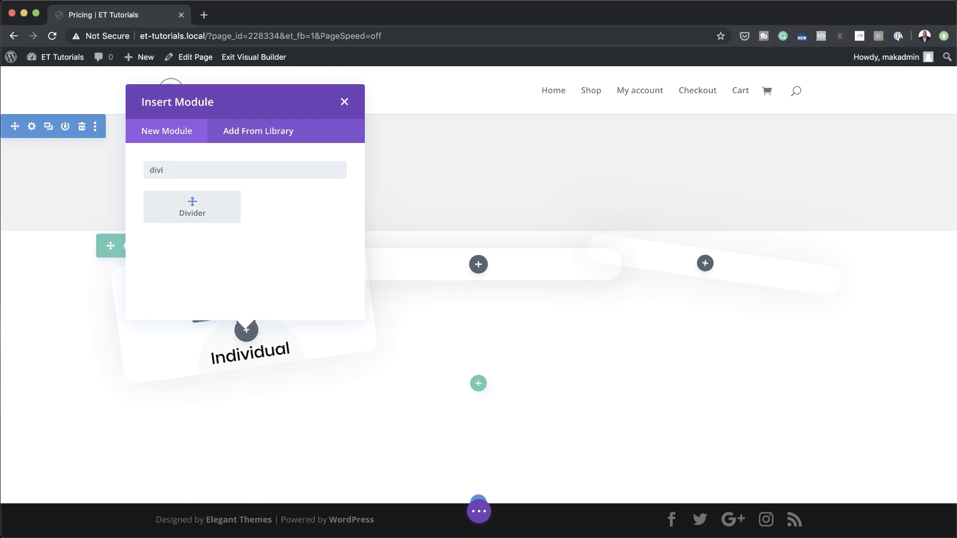
left_click(192, 205)
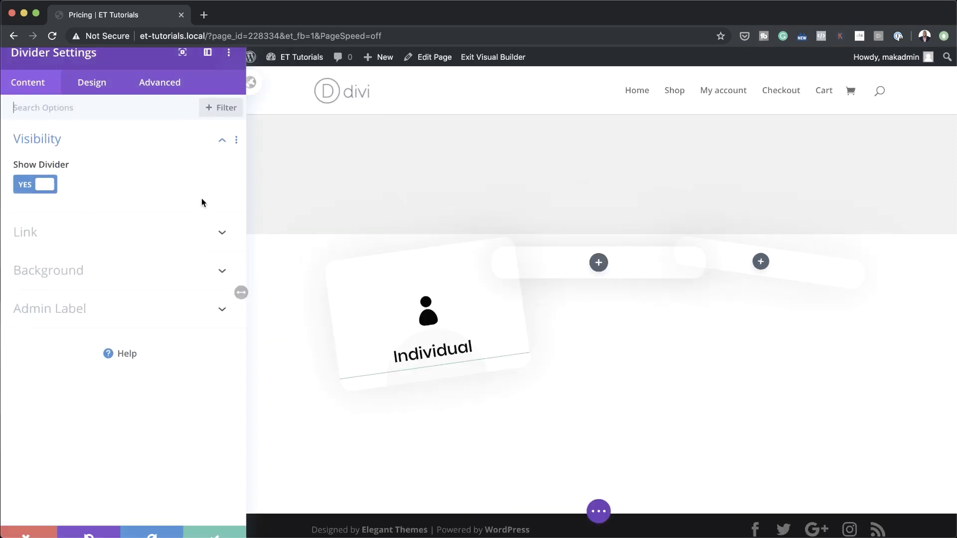
Step: Color the divider's line black
left_click(93, 94)
left_click(52, 149)
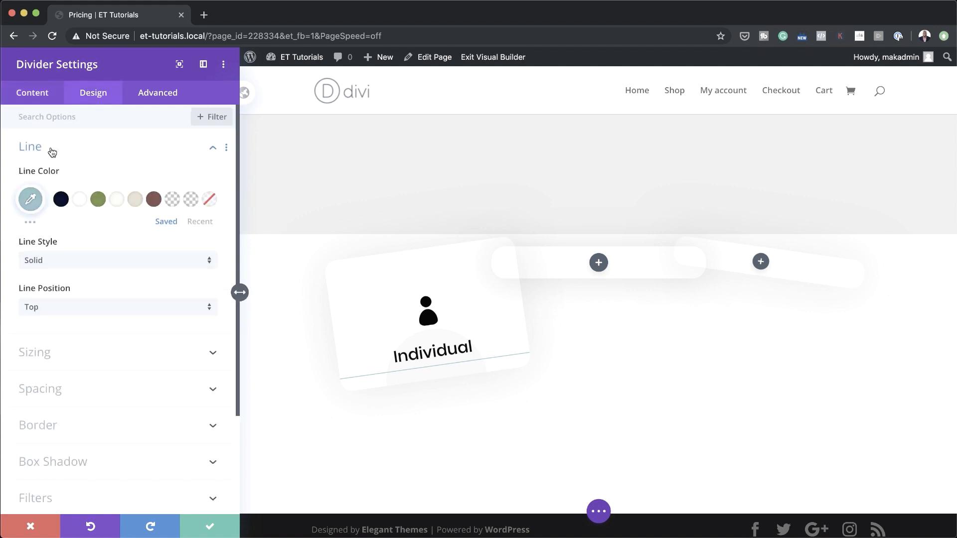
left_click(32, 200)
mouse_move(46, 281)
left_mouse_down()
mouse_move(38, 294)
mouse_move(10, 299)
left_mouse_up()
left_click(11, 300)
Step: Size the divider with a 6px weight, 14% width and 0px height, and align the module to the center
left_click(78, 353)
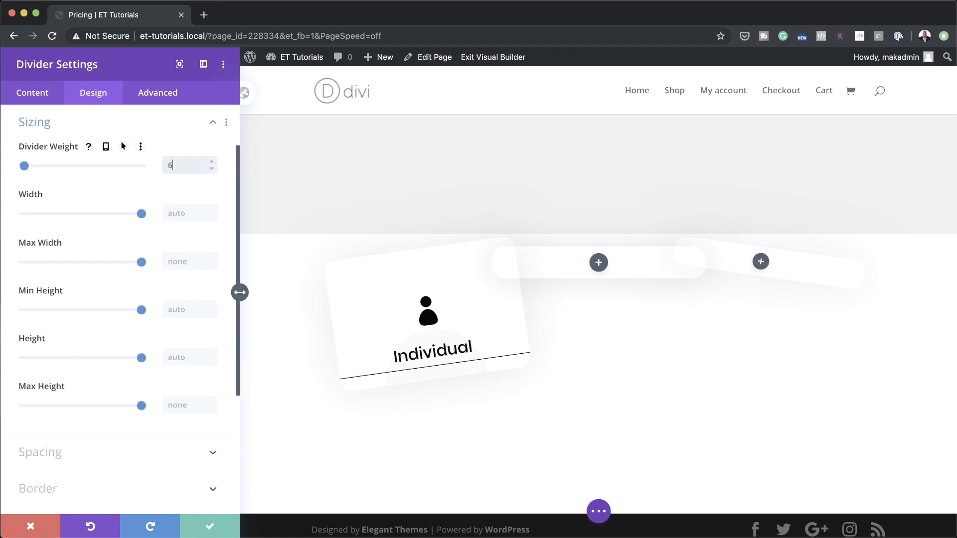
left_click(180, 211)
type("14")
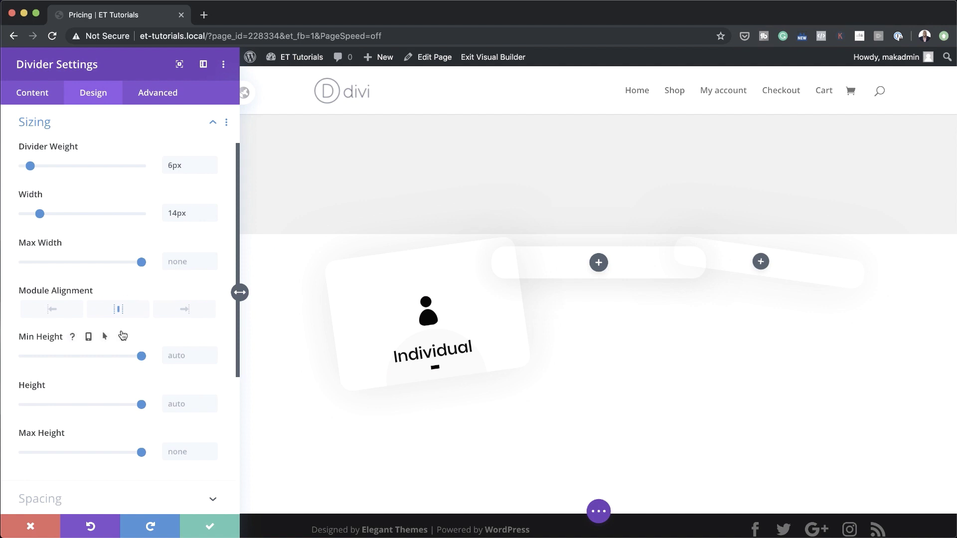
left_click(185, 403)
type("0")
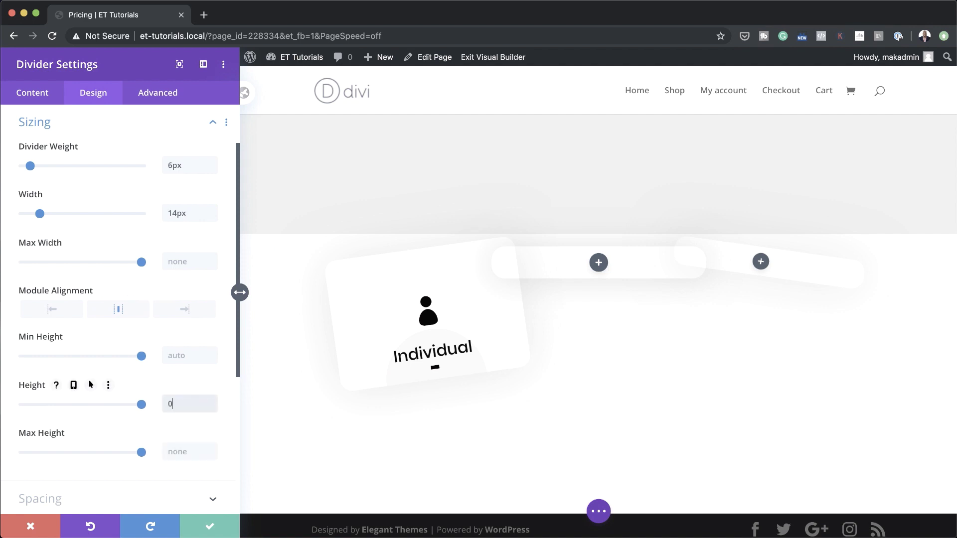
left_click(188, 213)
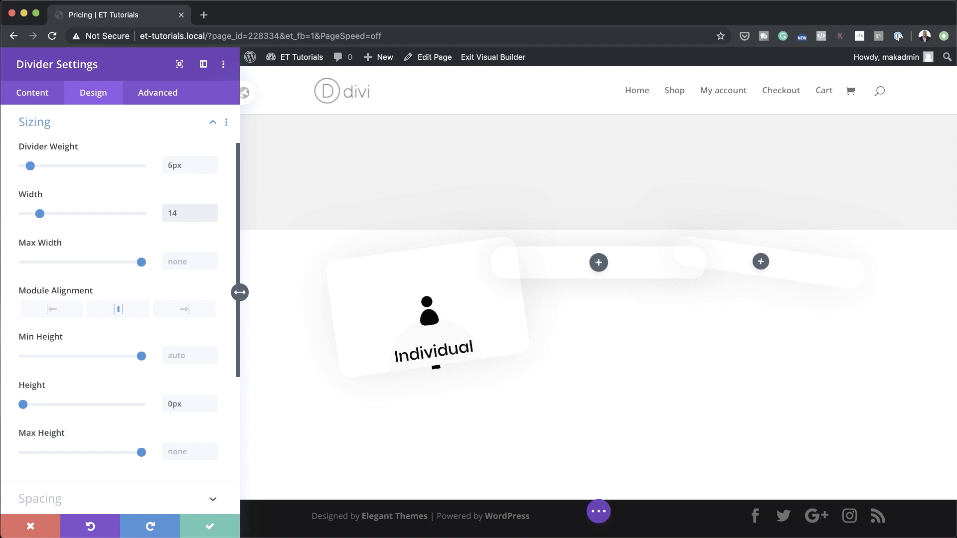
type("%")
Step: Give the divider a 50px top margin and save its settings
scroll(100, 368, "down", 5)
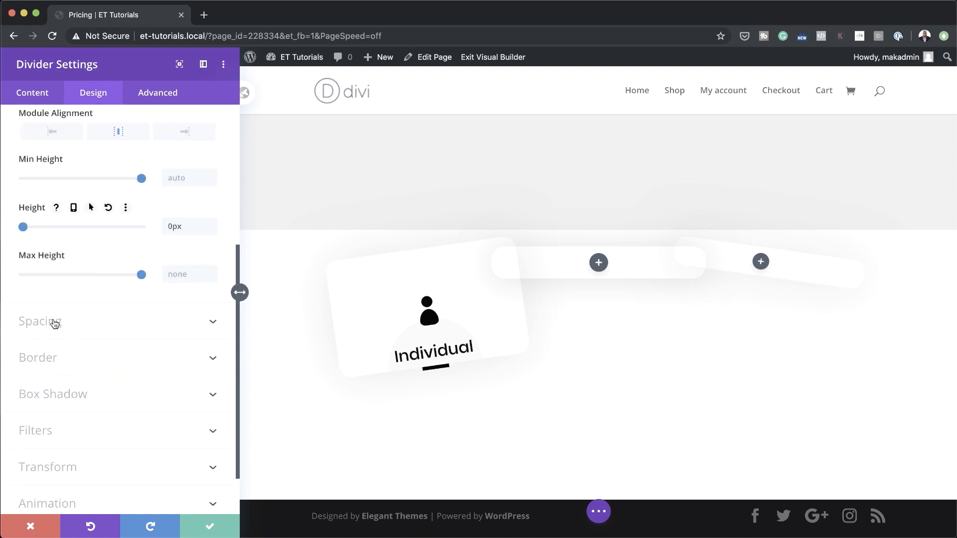
left_click(55, 323)
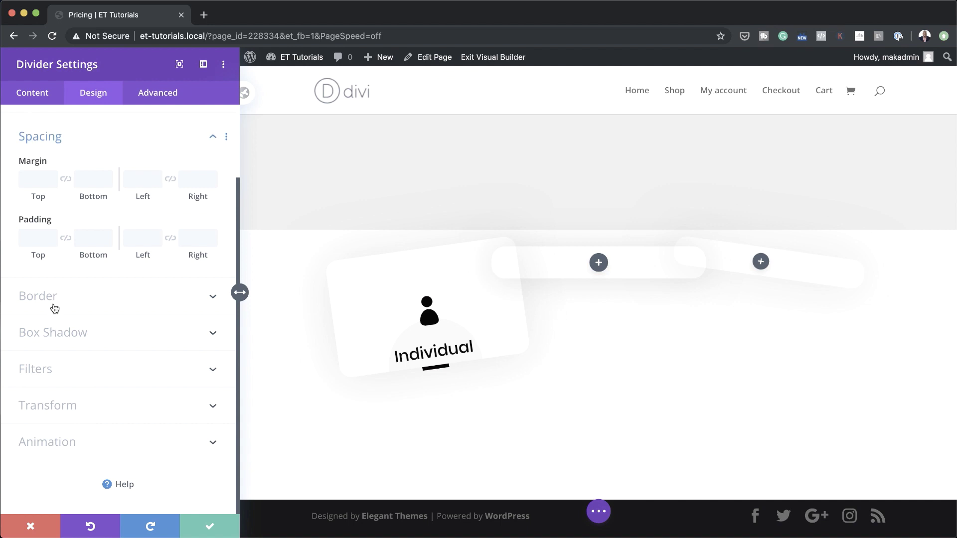
left_click(30, 181)
type("50px")
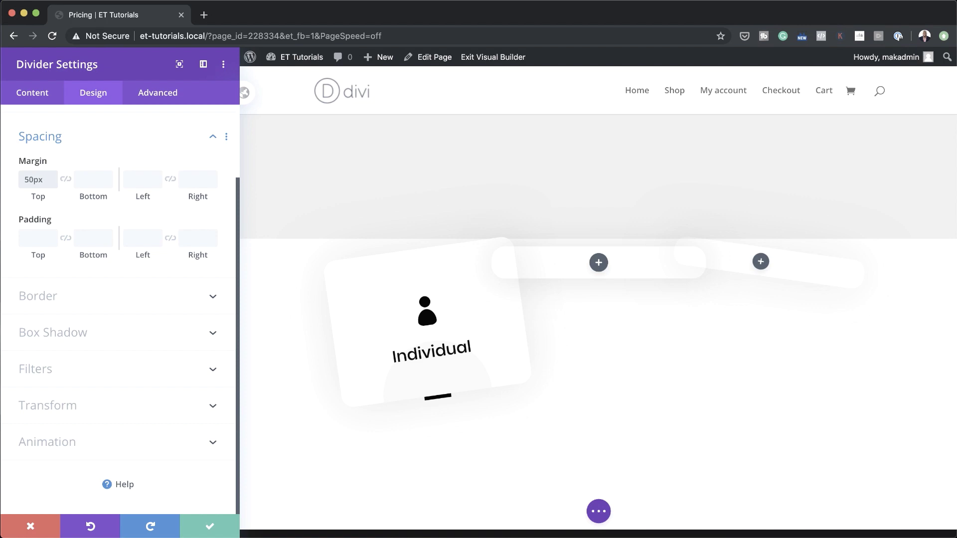
left_click(209, 525)
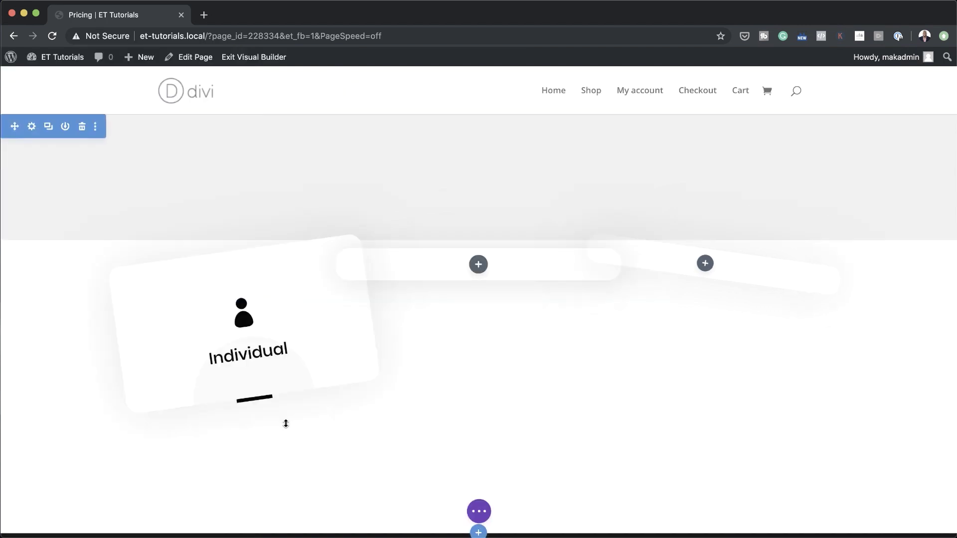
Step: Insert a Text module below the divider and shorten its placeholder text so it ends with "this content in the module."
left_click(258, 428)
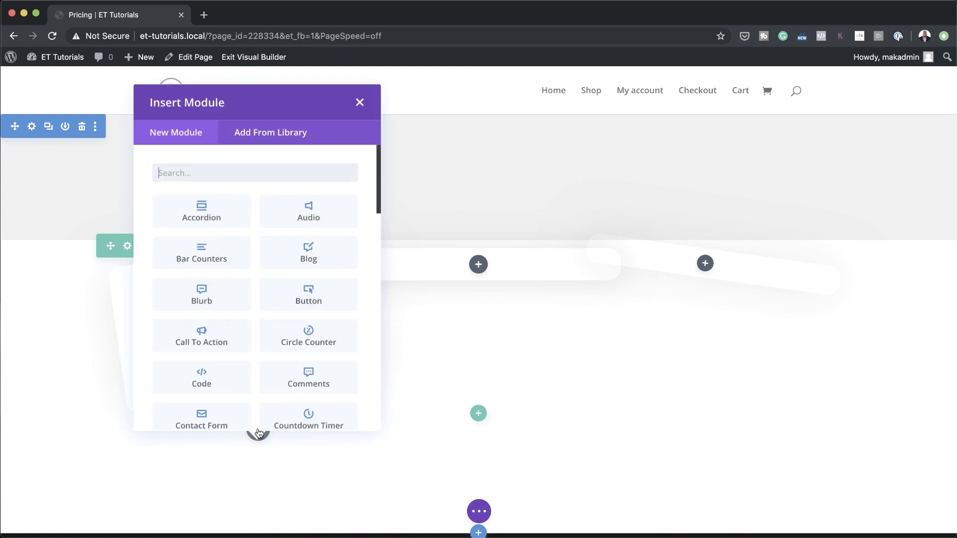
left_click(267, 169)
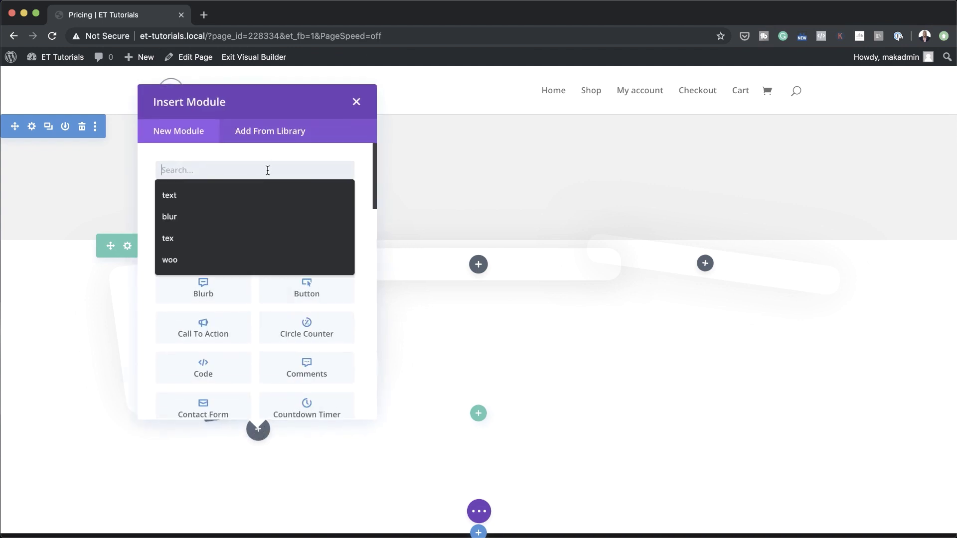
left_click(214, 196)
left_click(215, 204)
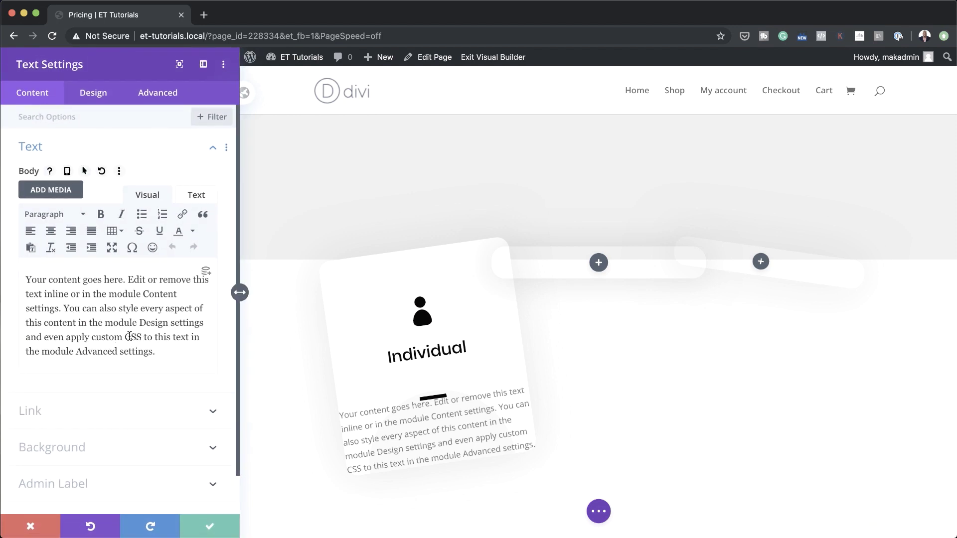
left_click_drag(140, 322, 178, 349)
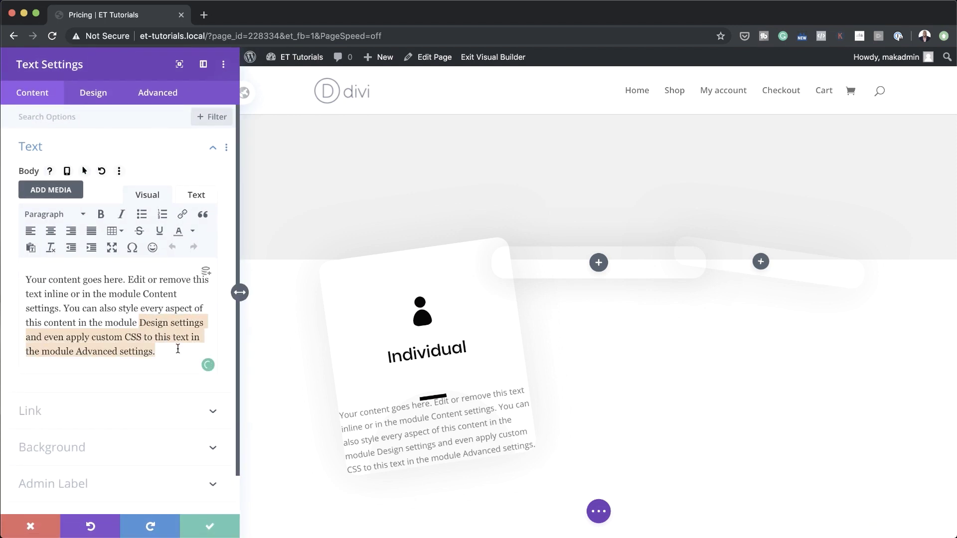
key("BackSpace")
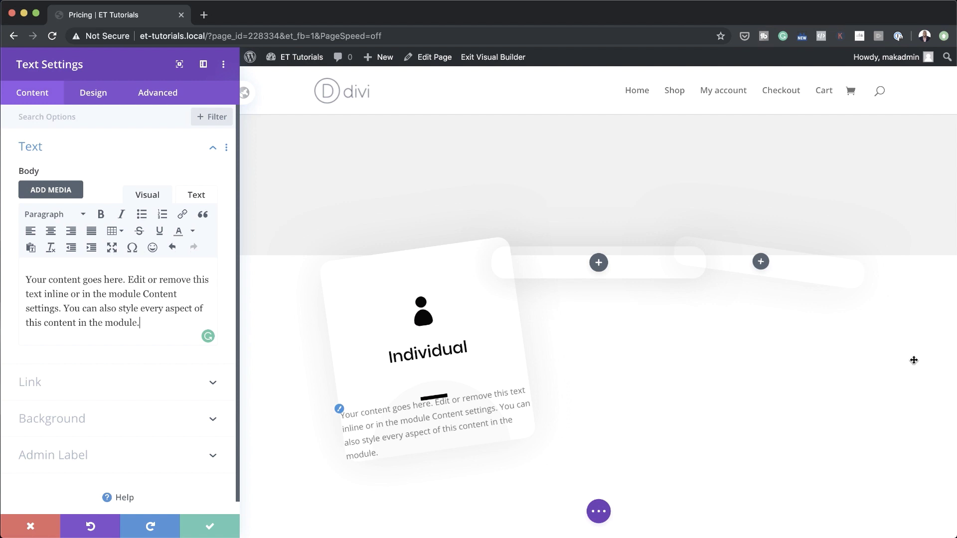
Step: Set the Text module's font to Poppins with a Light font weight
left_click(95, 103)
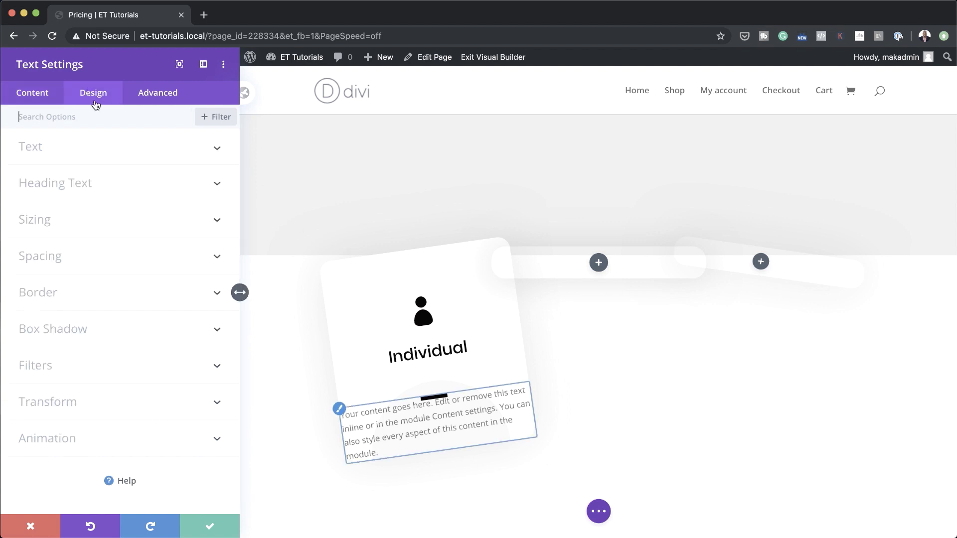
left_click(46, 151)
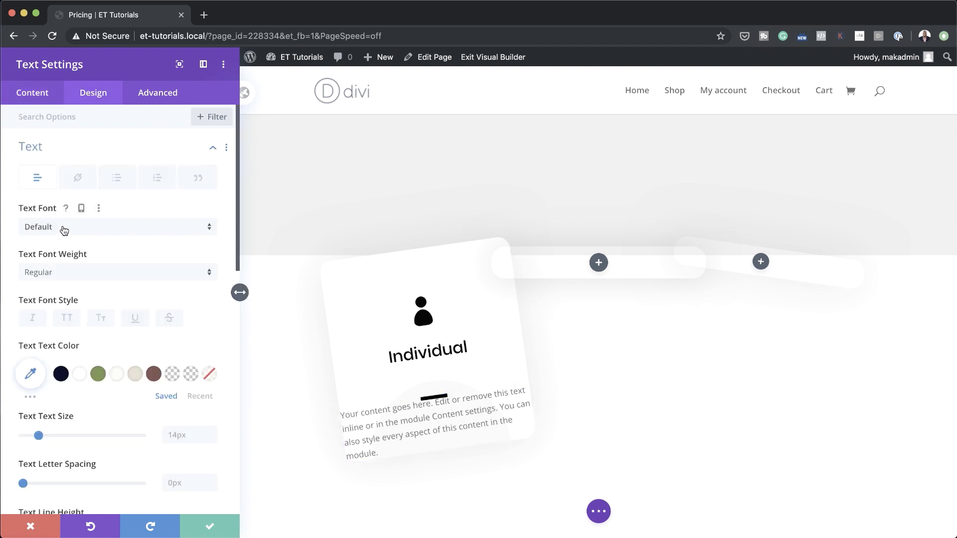
left_click(65, 231)
left_click(80, 183)
left_click(100, 272)
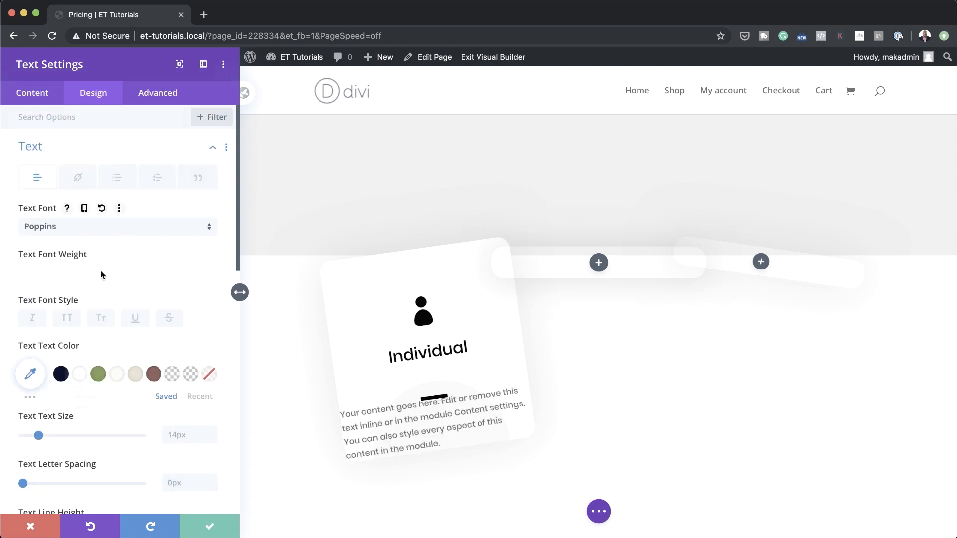
left_click(95, 324)
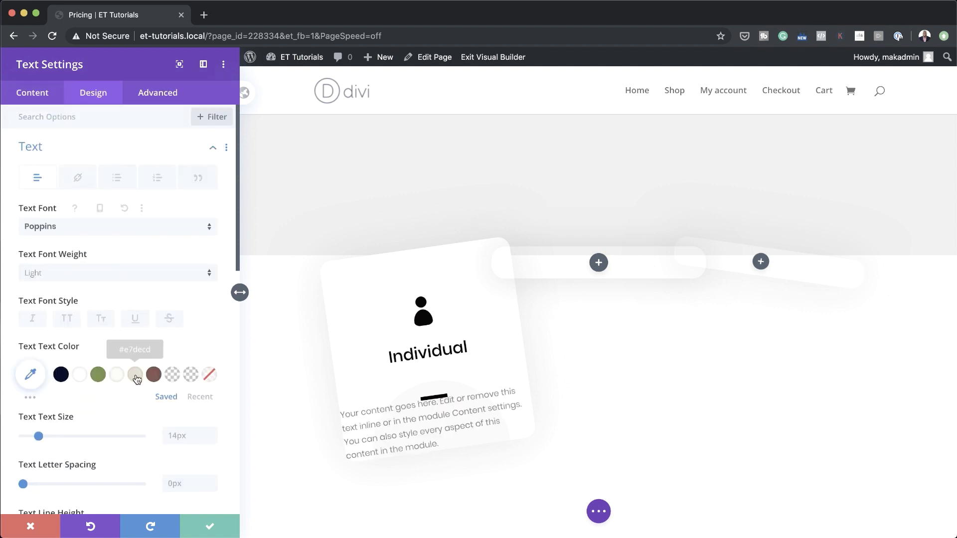
Step: Center the Text module's text and set its text color to #4f4f4f
scroll(149, 377, "down", 5)
scroll(135, 377, "down", 3)
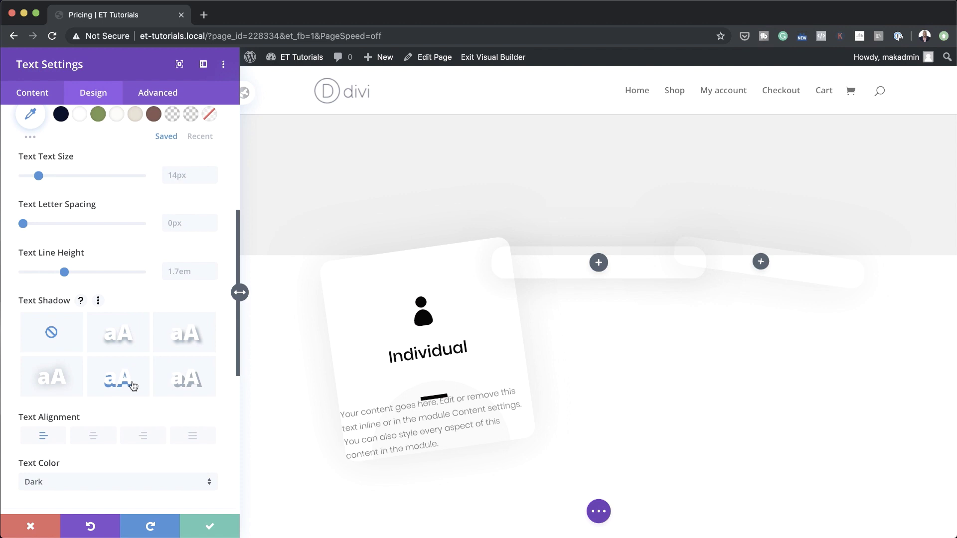
left_click(94, 436)
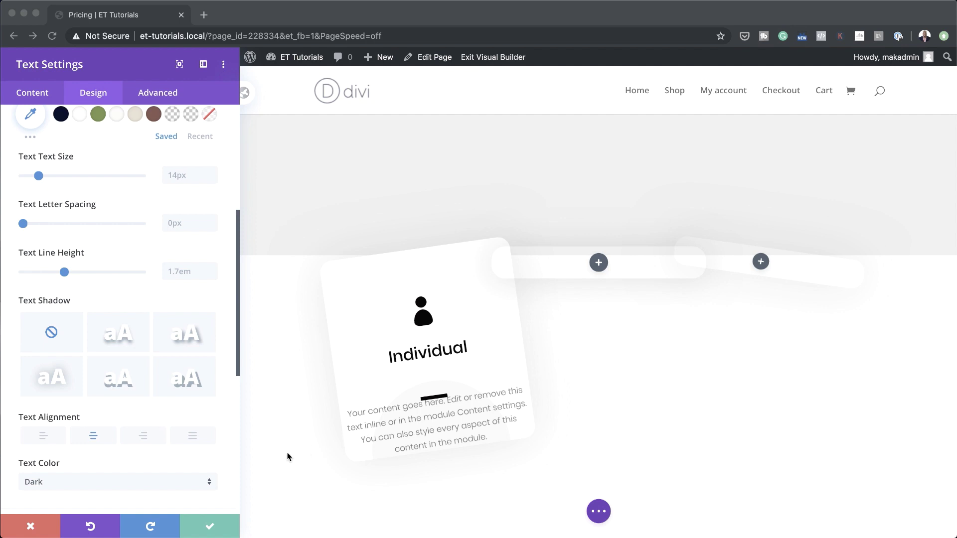
scroll(100, 446, "down", 2)
scroll(100, 446, "up", 6)
left_click(31, 340)
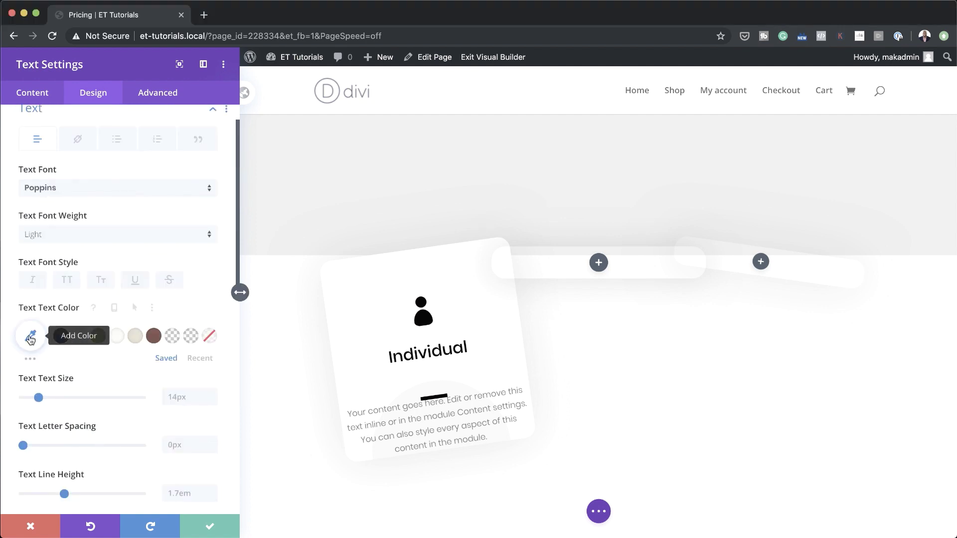
left_click(31, 338)
type("#4f4f4f")
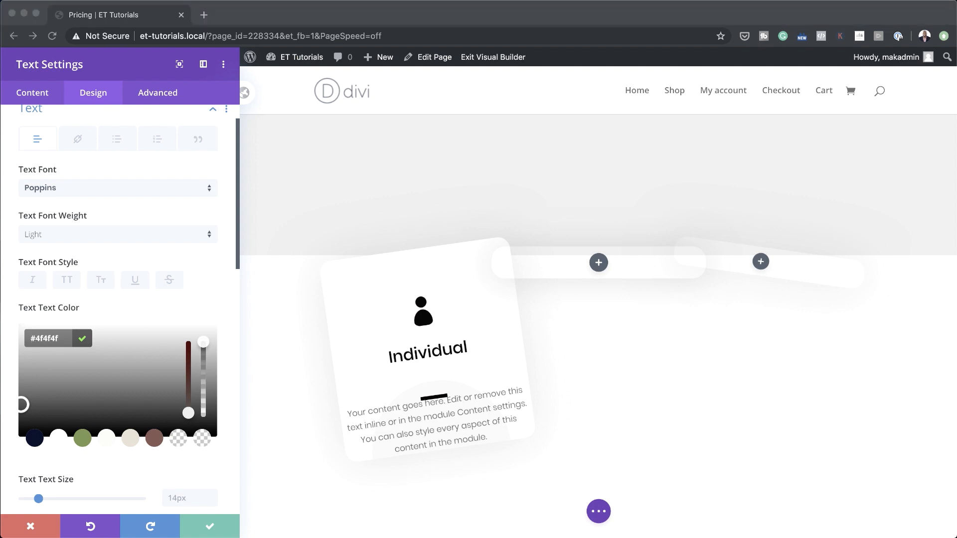
Step: Set the text line height to 2.3em
scroll(202, 392, "down", 5)
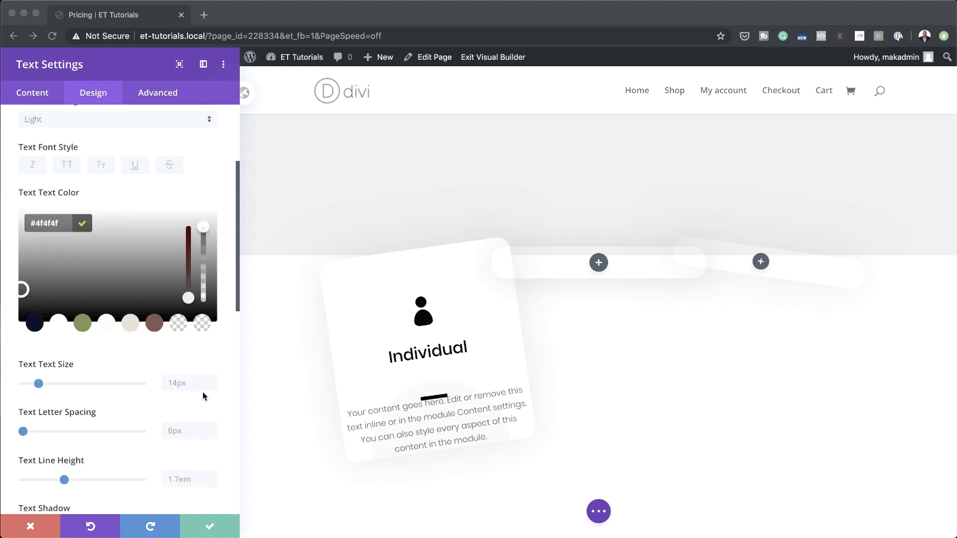
scroll(204, 393, "down", 1)
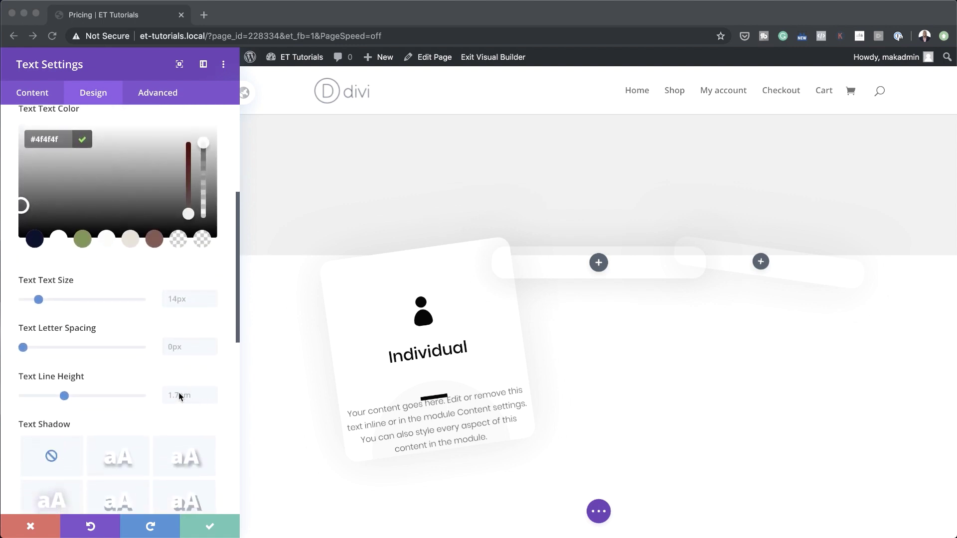
left_click(179, 392)
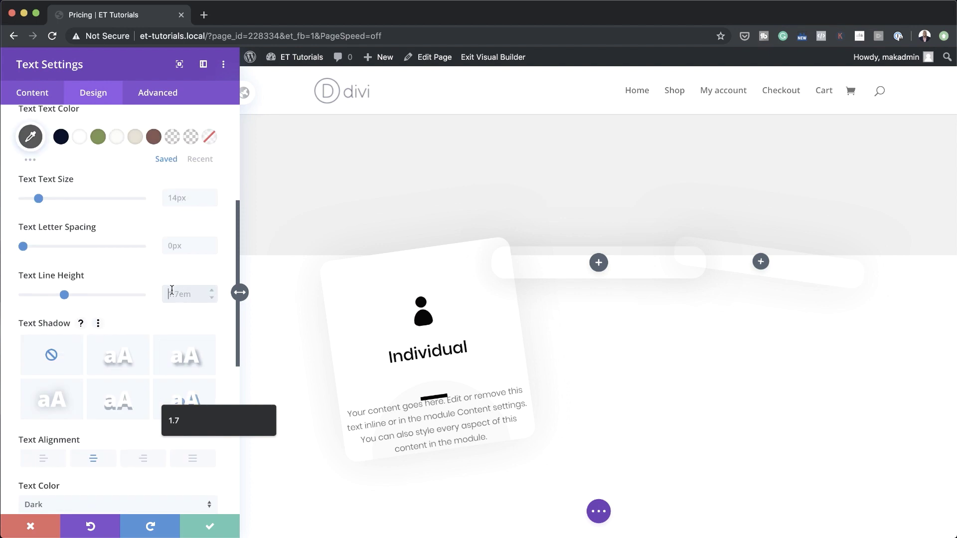
type("2.3em")
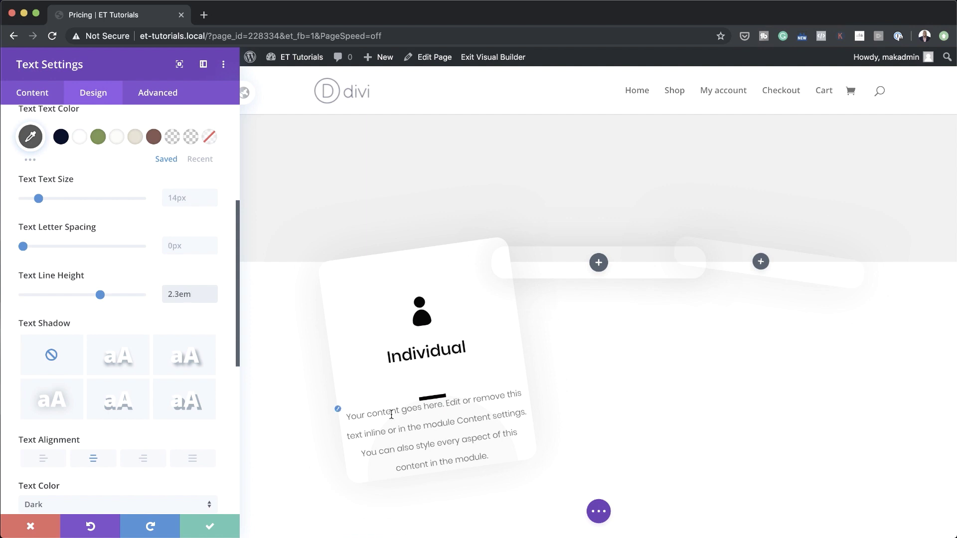
Step: Give the Text module a 50px top margin
scroll(166, 382, "down", 3)
scroll(126, 399, "down", 2)
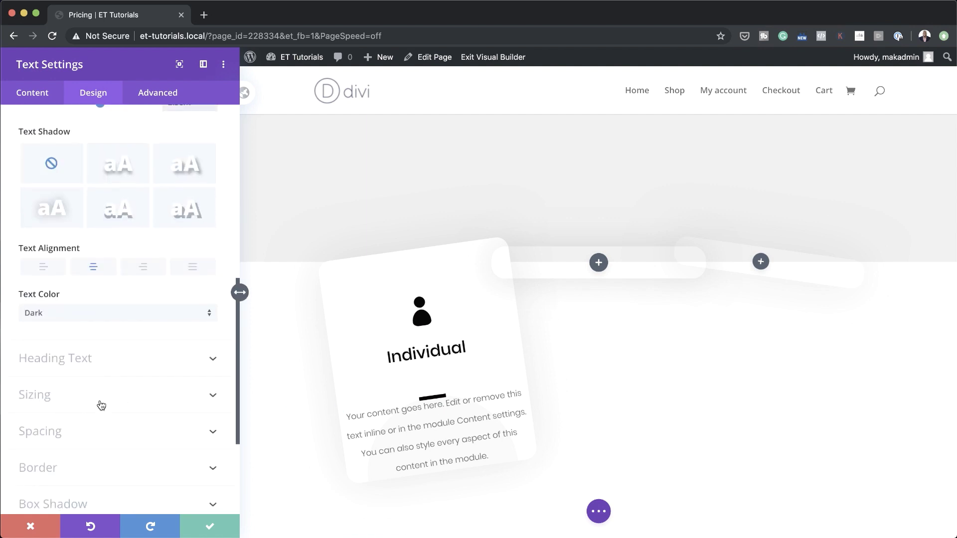
left_click(52, 433)
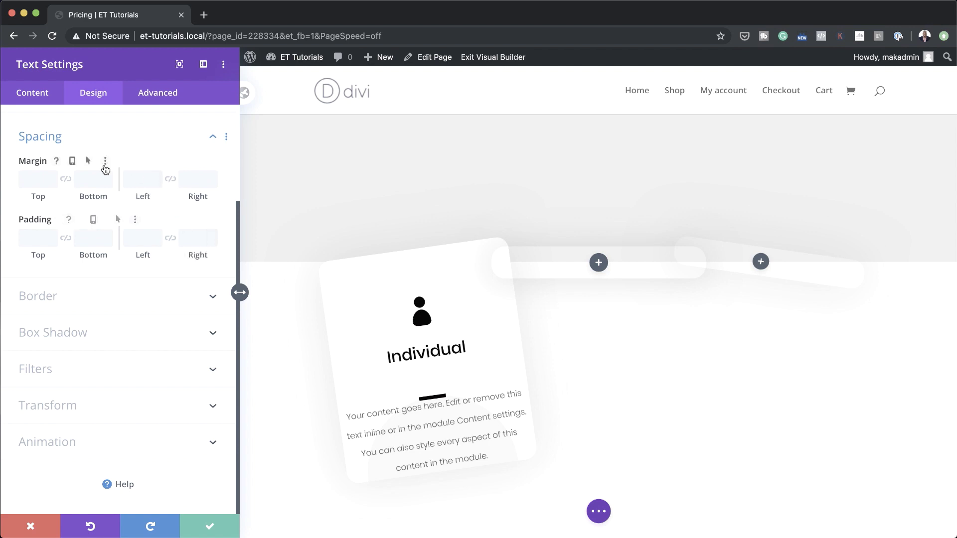
left_click(32, 175)
type("50px")
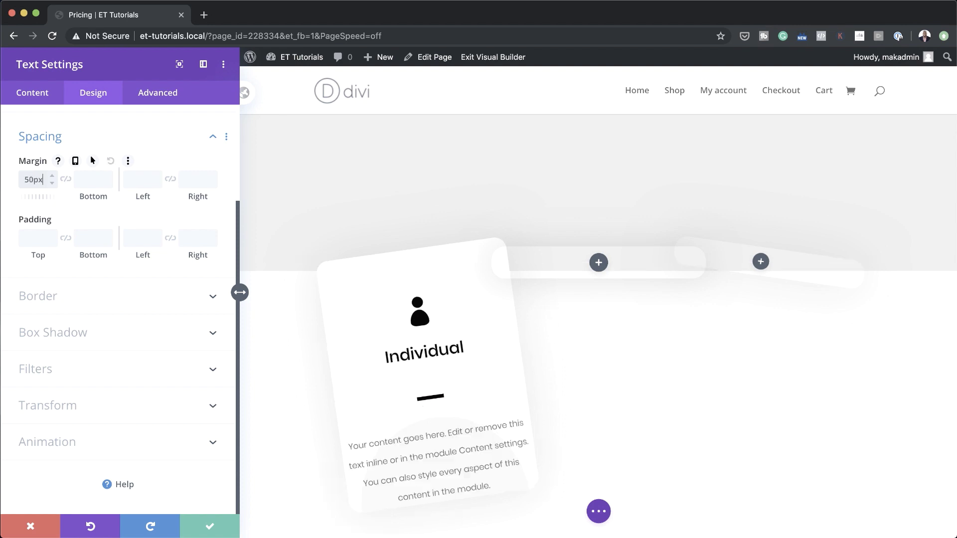
Step: Give the description Text module 10px of linked top and bottom padding, and save the module
left_click(32, 239)
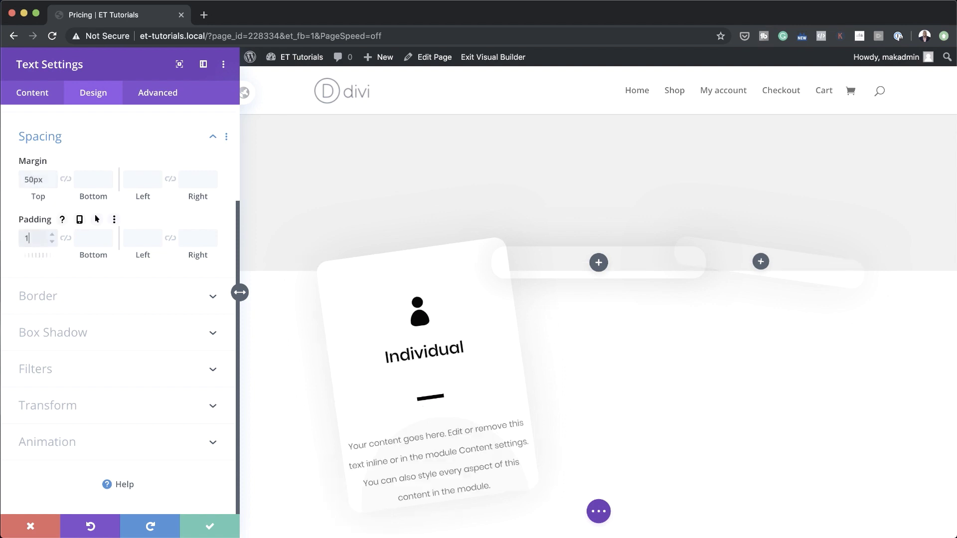
left_click(65, 238)
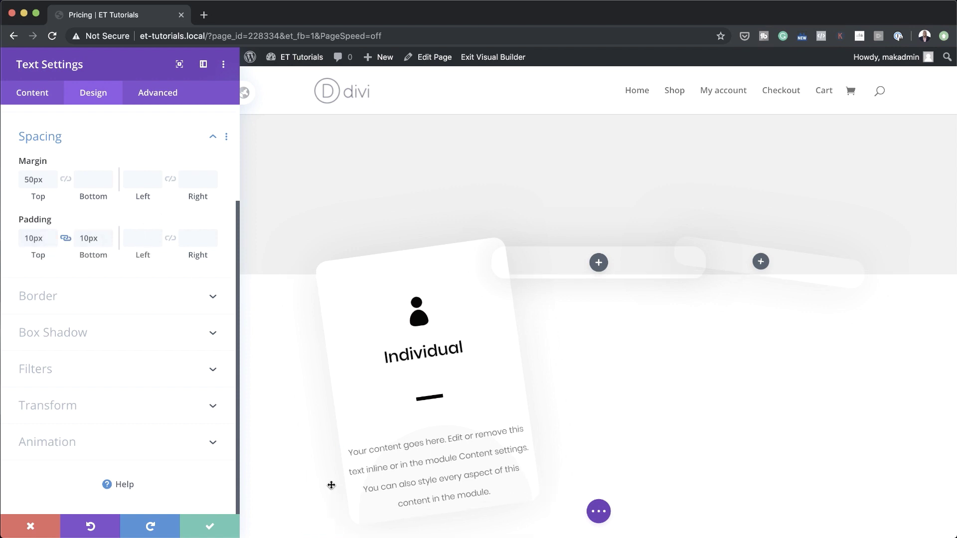
left_click(210, 528)
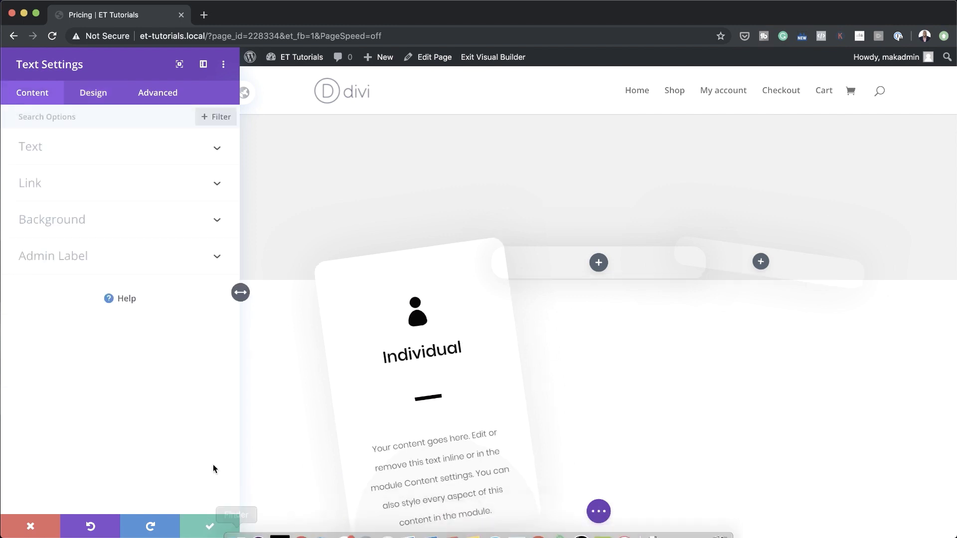
left_click(210, 528)
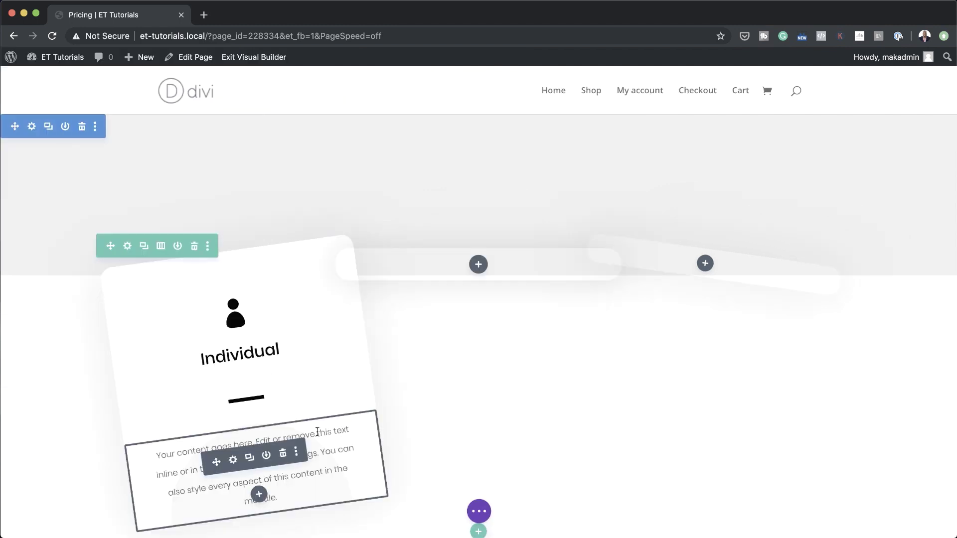
Step: Add a Text module below the description in the Individual column and replace its placeholder body with "$50/month"
scroll(317, 432, "down", 5)
left_click(257, 323)
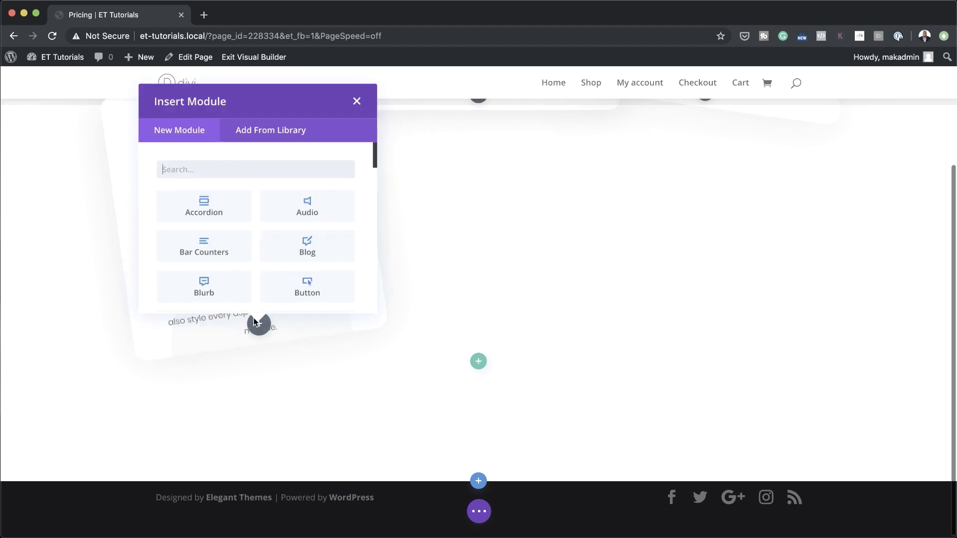
type("tex")
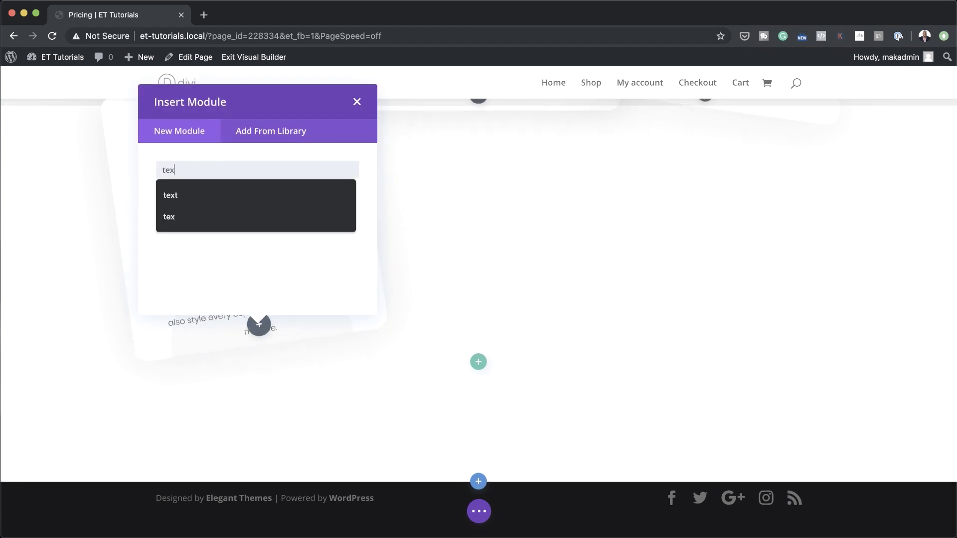
type("t")
left_click(210, 213)
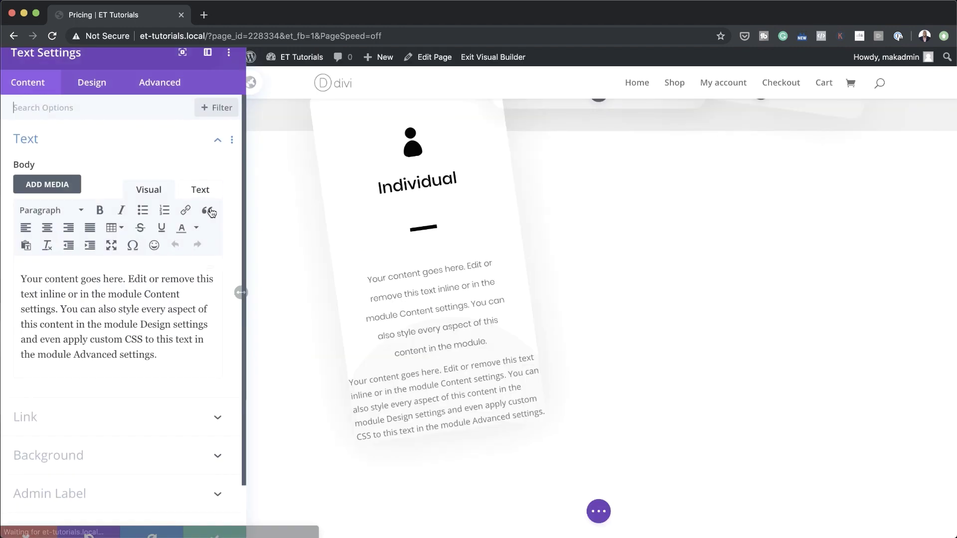
left_click_drag(22, 275, 153, 360)
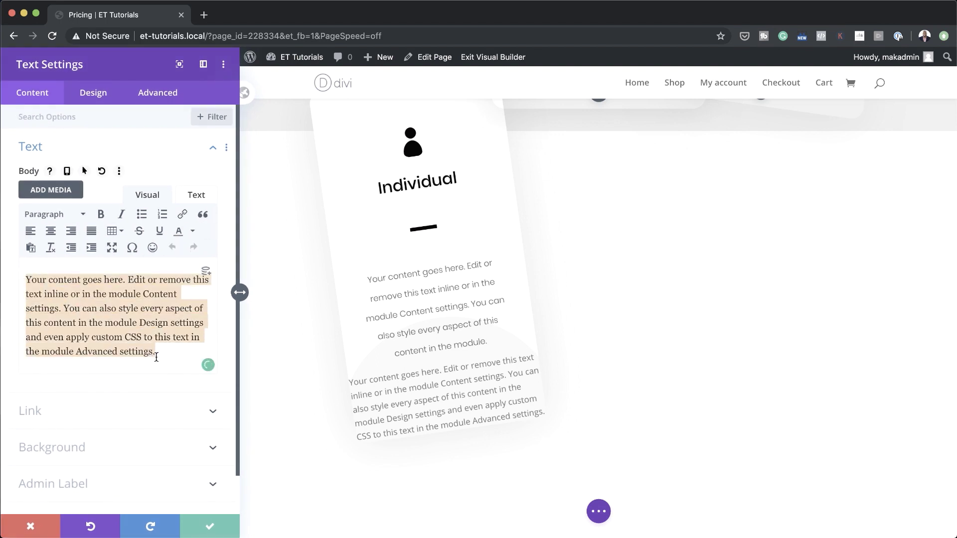
type("$50/month")
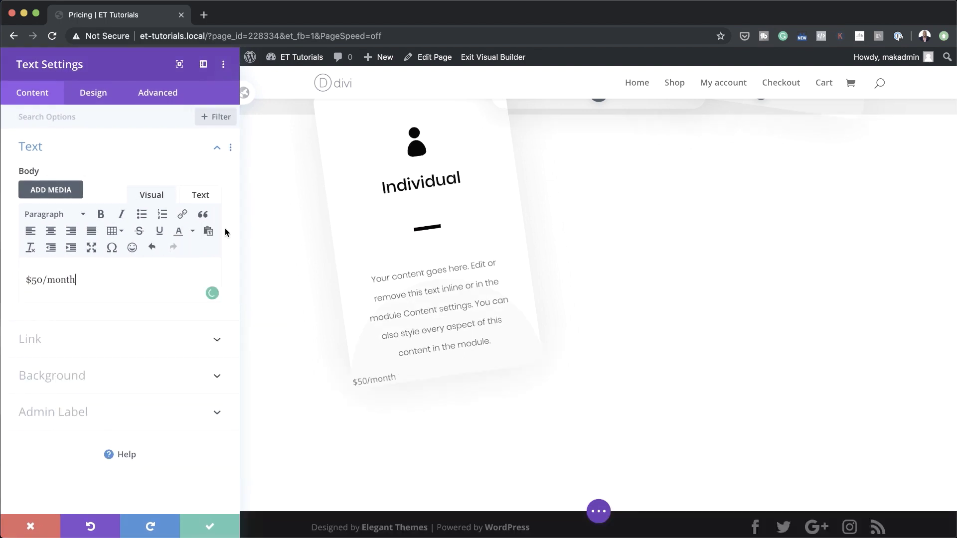
Step: Style the price text with the Poppins font in Heavy weight and center it
left_click(99, 96)
left_click(60, 152)
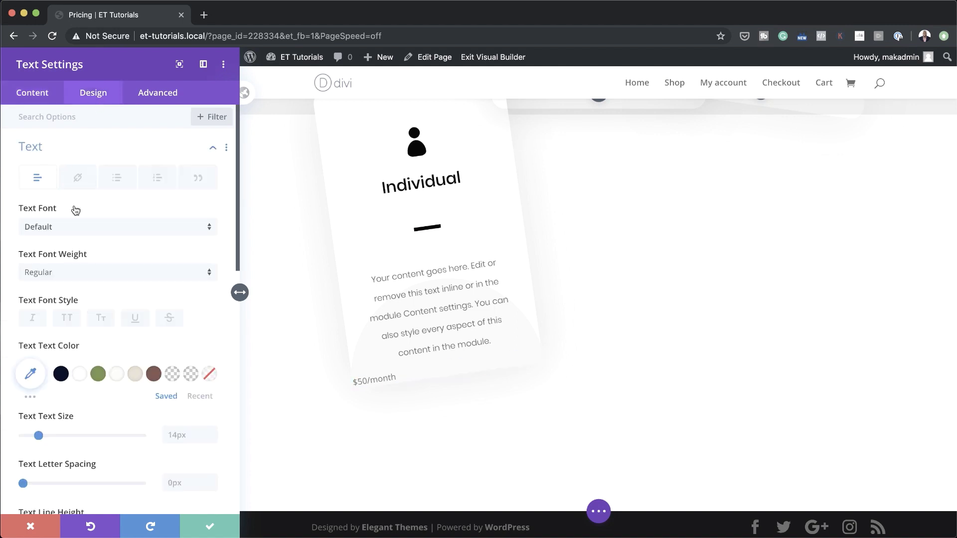
left_click(75, 228)
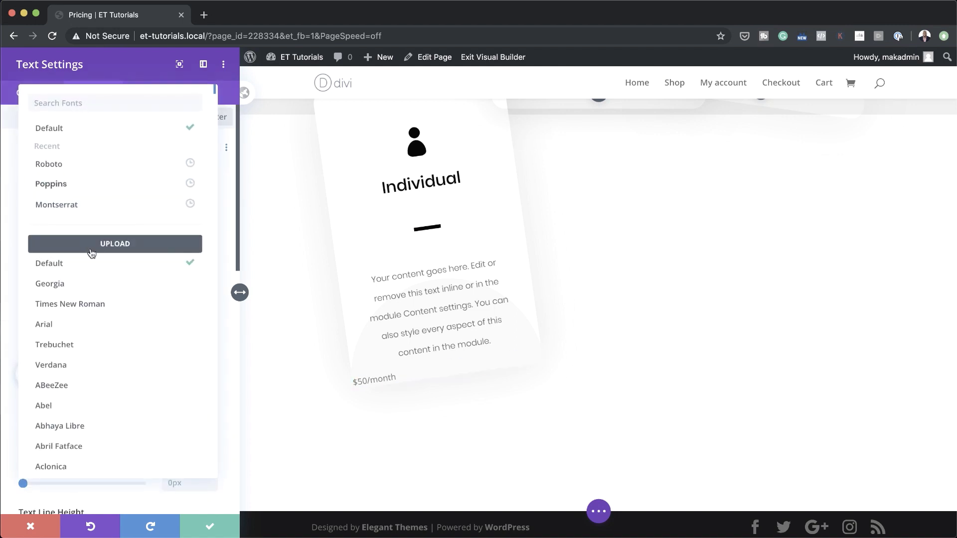
left_click(78, 182)
left_click(76, 272)
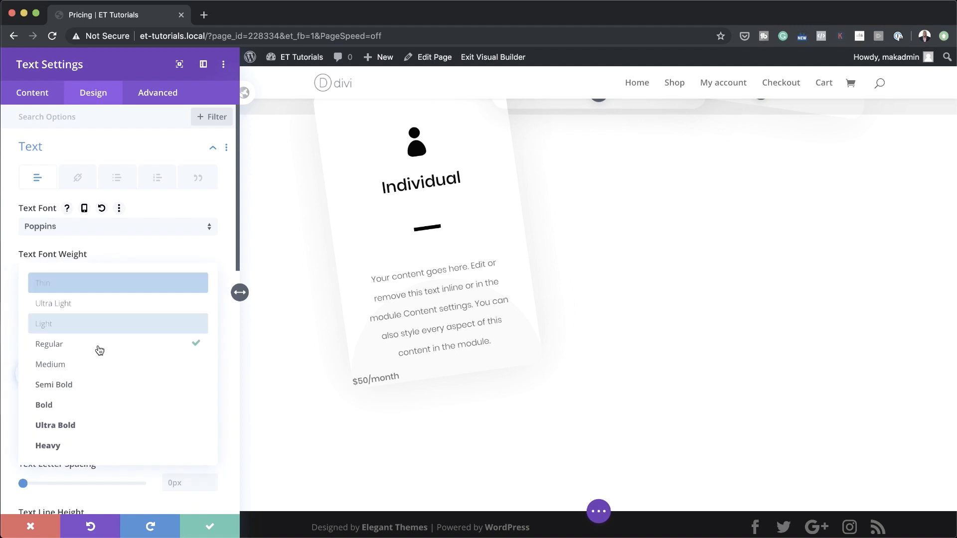
left_click(106, 445)
scroll(106, 437, "down", 10)
left_click(93, 430)
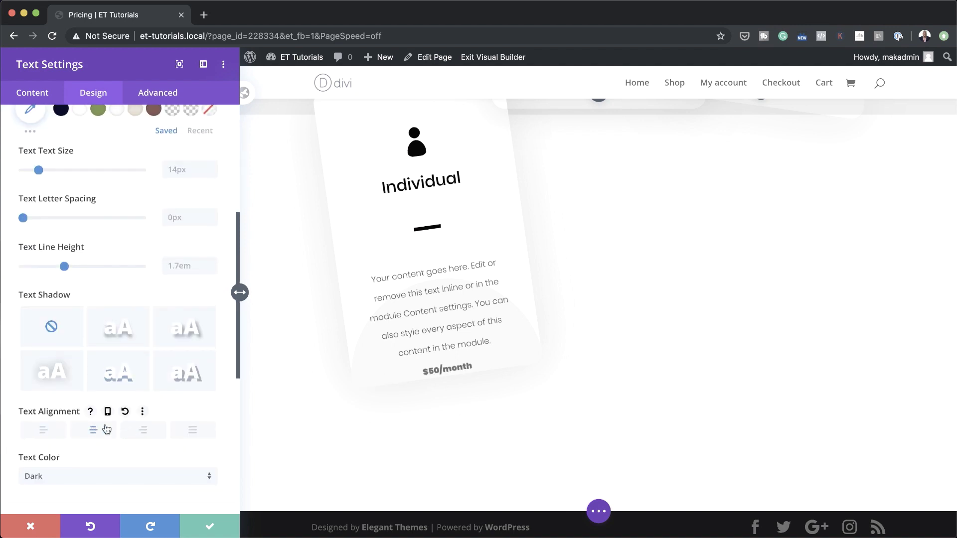
Step: Set the price text's line height to 1em and its text size to 26px
scroll(110, 448, "down", 3)
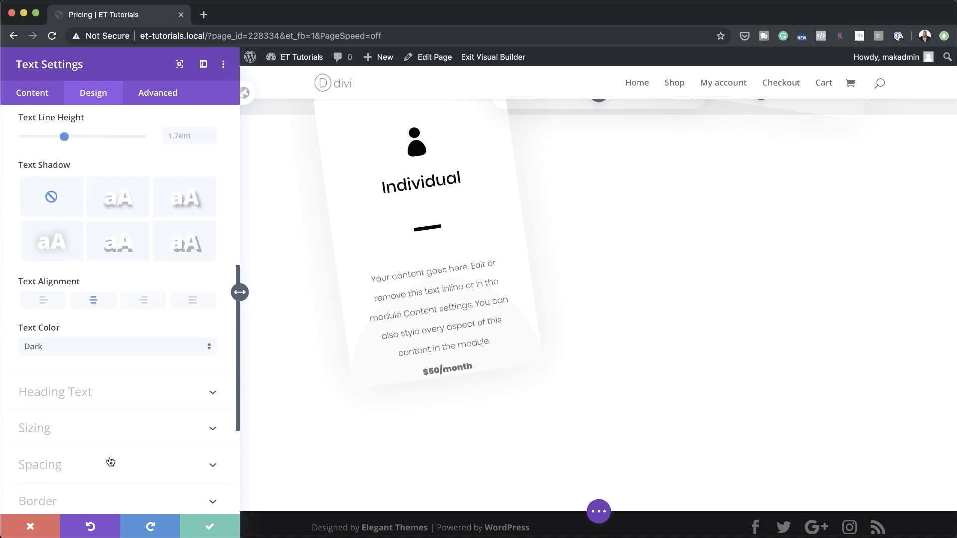
scroll(110, 462, "up", 5)
left_click(174, 218)
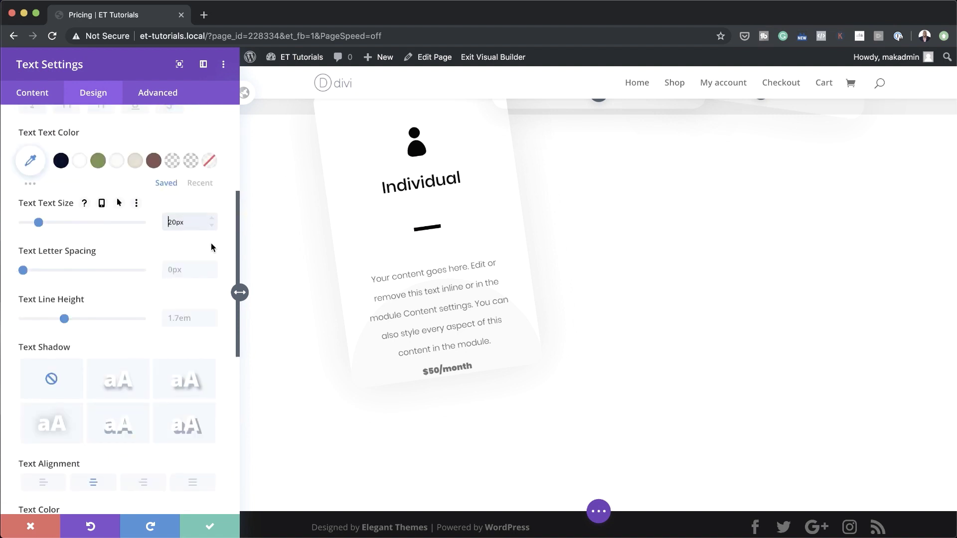
type("47")
left_click(180, 314)
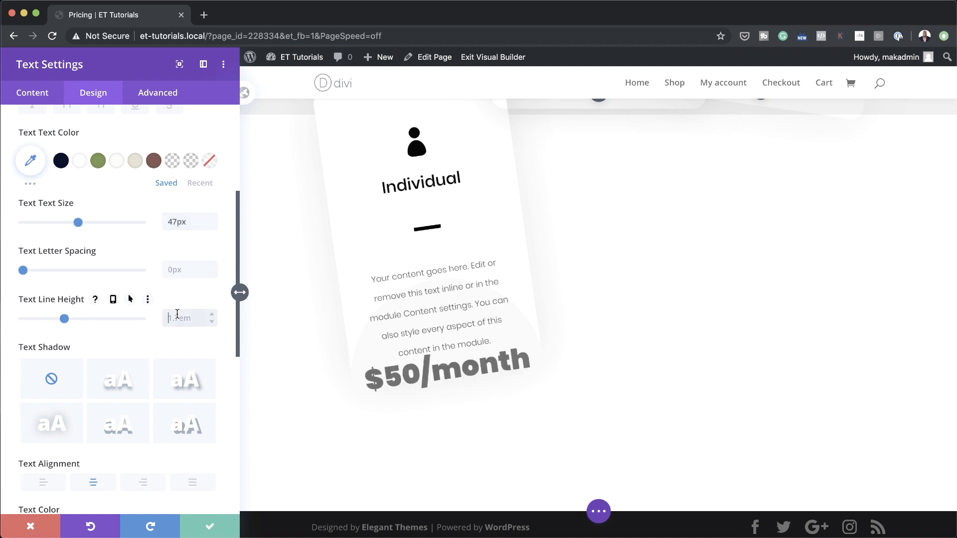
type("1em")
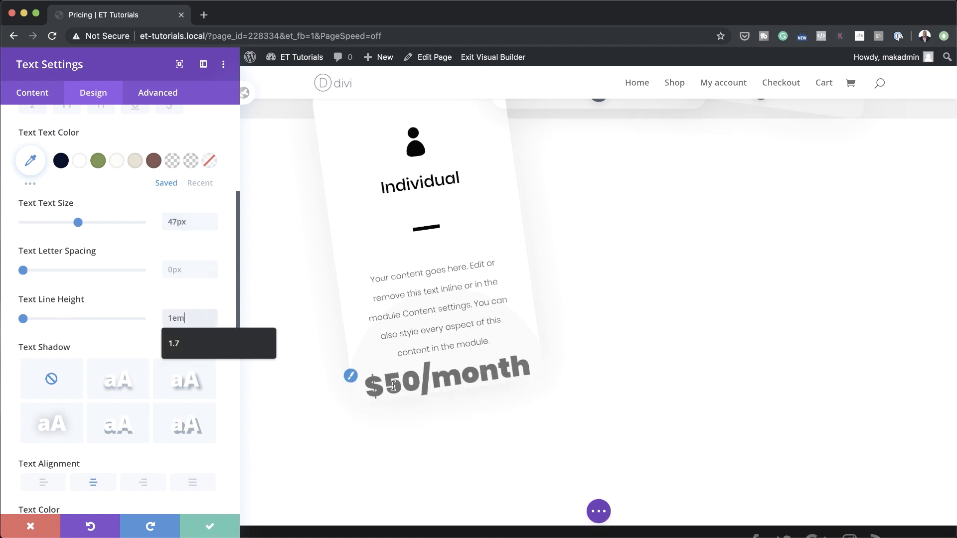
left_click_drag(78, 223, 54, 229)
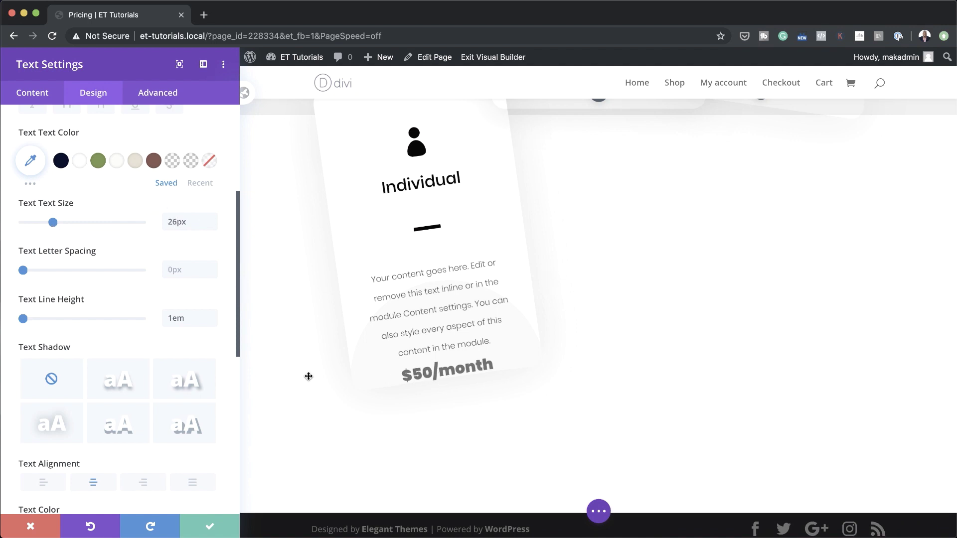
Step: Give the price module a 50px top margin and an 80px bottom margin, and save the module
scroll(138, 393, "down", 5)
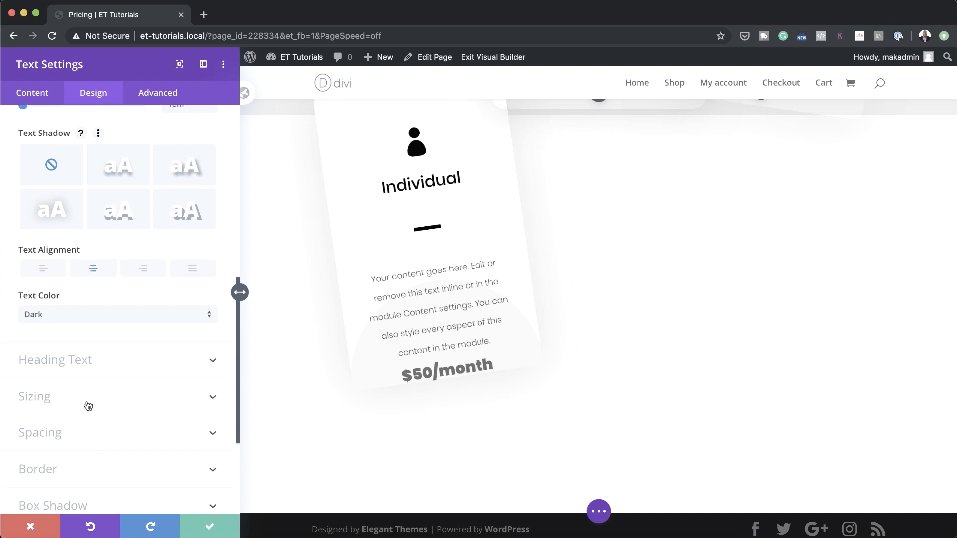
left_click(47, 434)
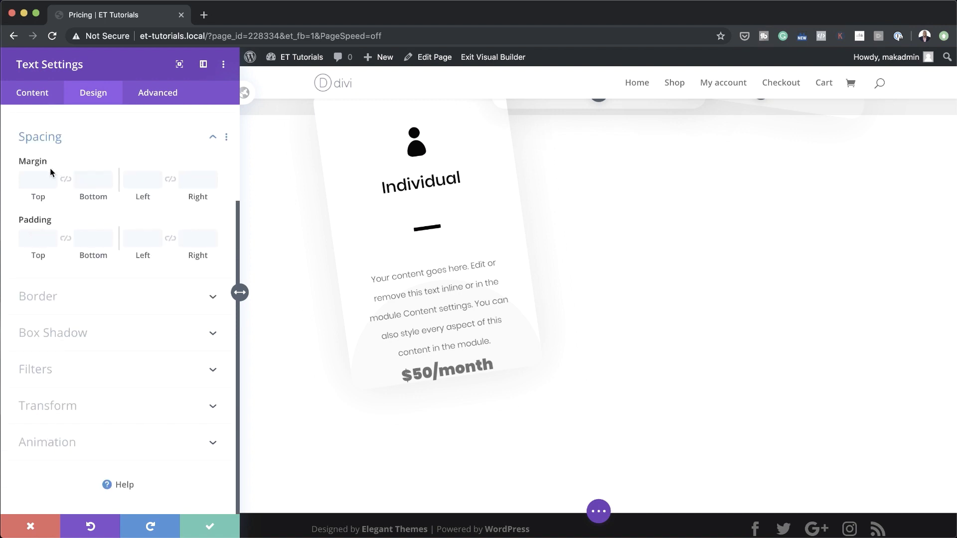
left_click(22, 179)
type("50px")
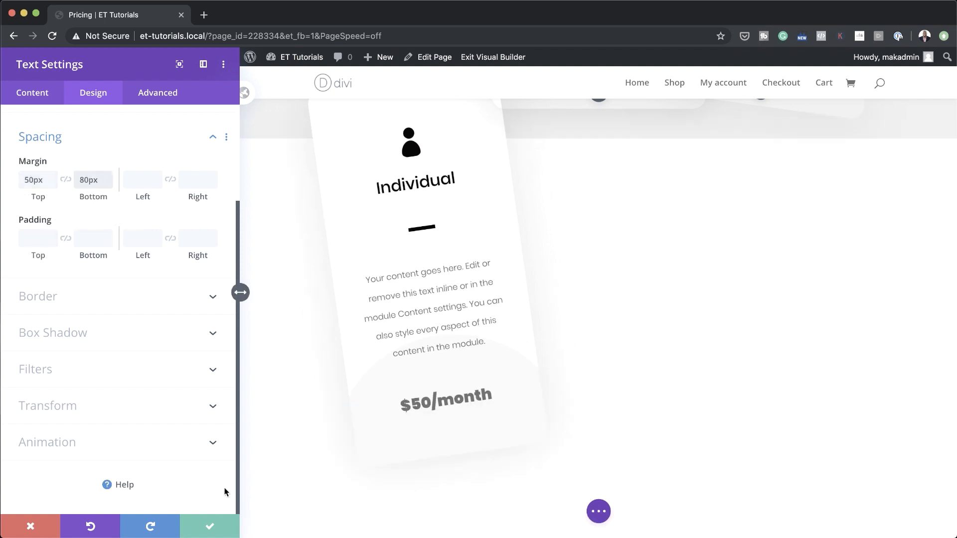
left_click(216, 524)
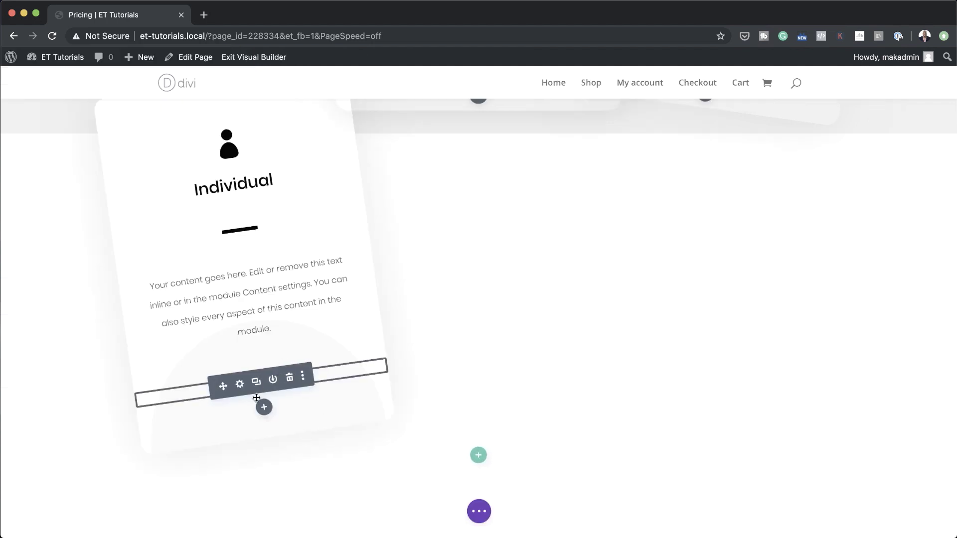
Step: Add a Button module below the price in the Individual column and label it "Buy Now"
left_click(265, 408)
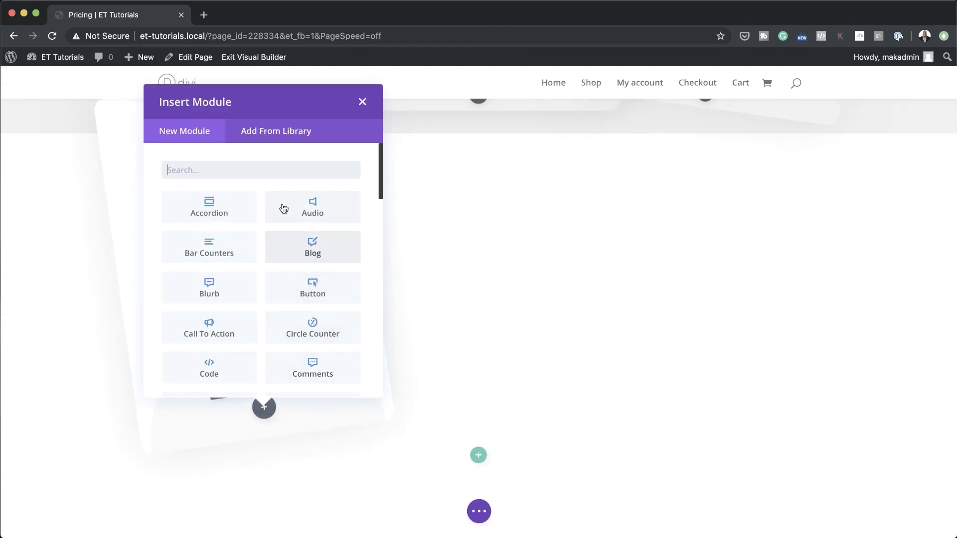
key("Escape")
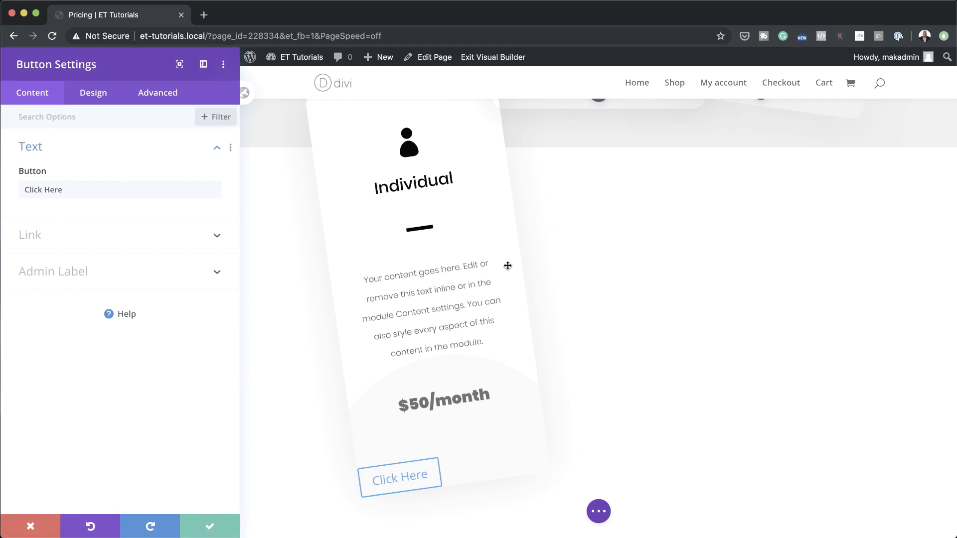
triple_click(75, 190)
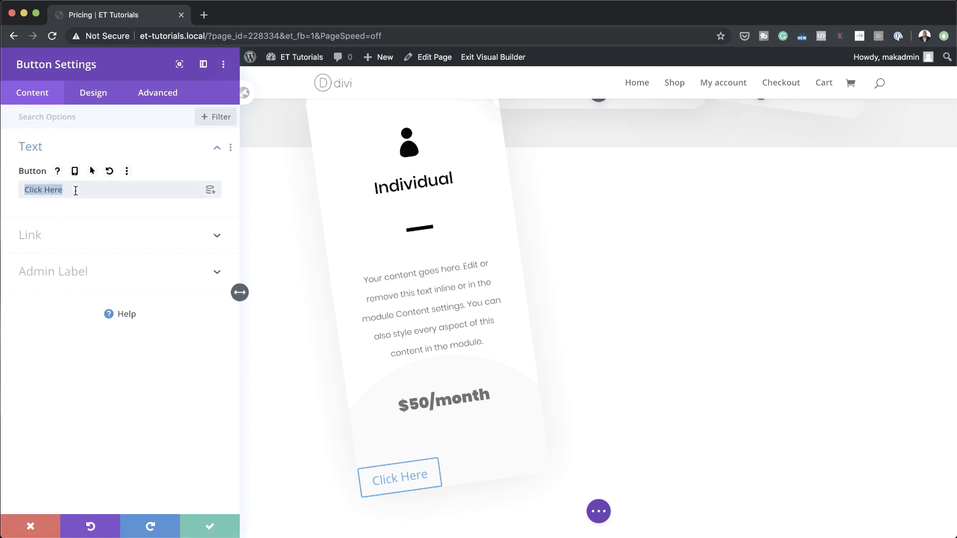
type("Buy Now")
Step: Set the button's link URL to the placeholder "#"
left_click(29, 235)
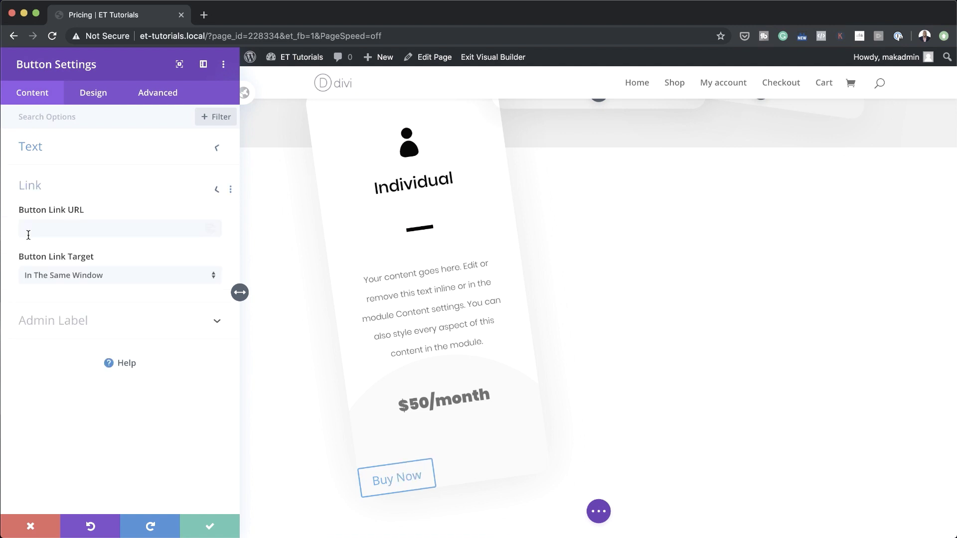
left_click(34, 228)
type("#")
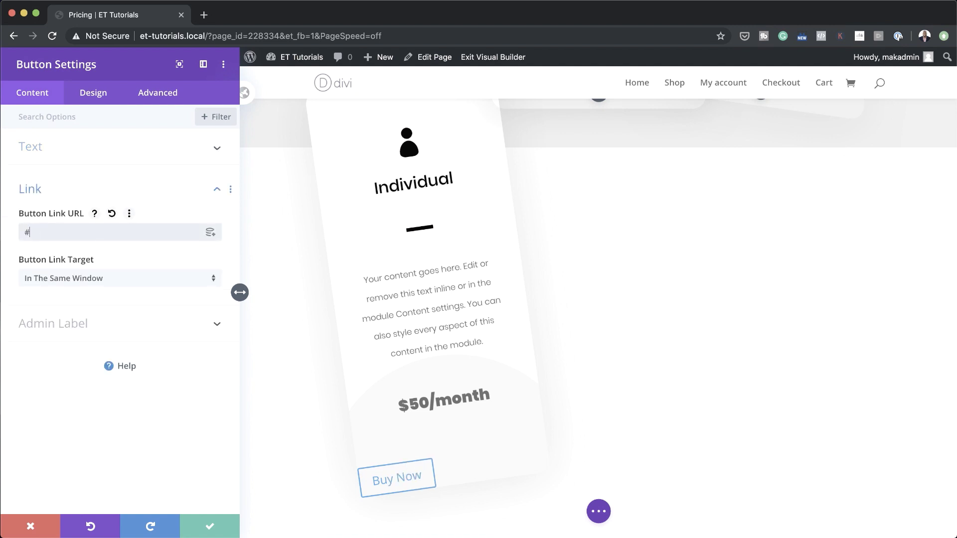
Step: Center the Buy Now button within the column
left_click(94, 95)
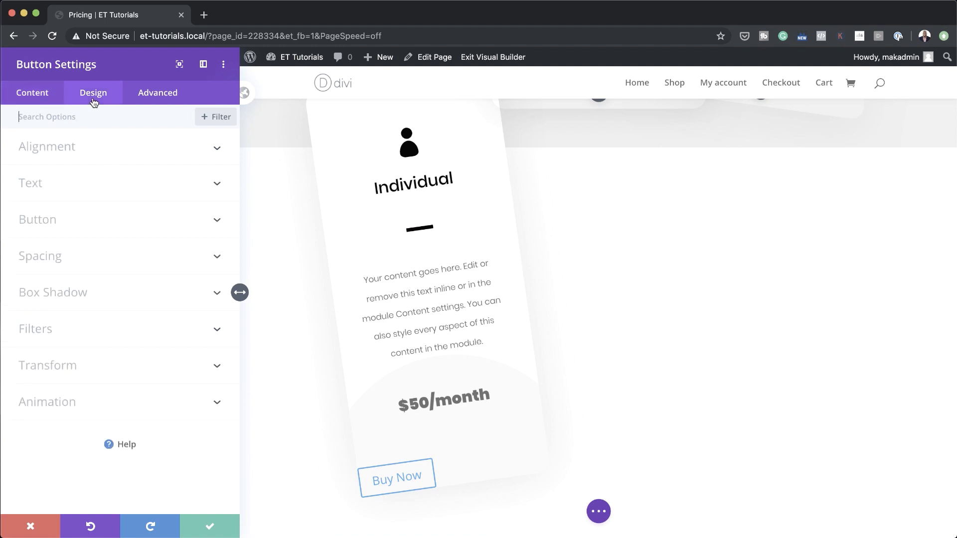
left_click(78, 148)
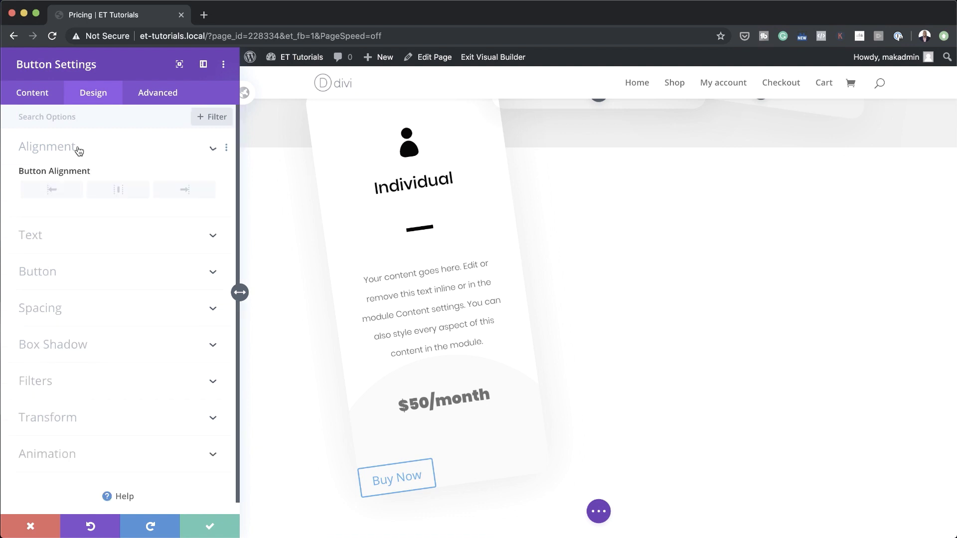
left_click(117, 190)
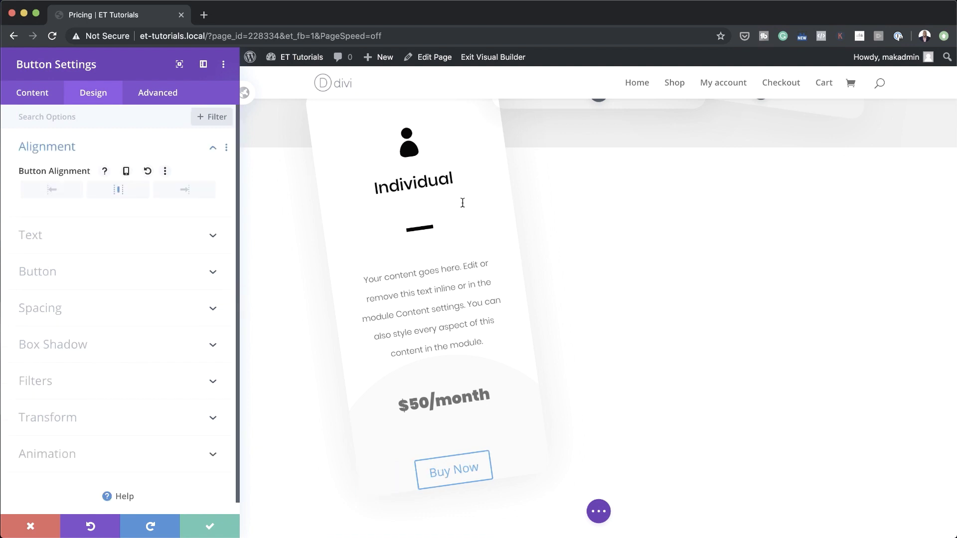
Step: Enable custom styles for the Buy Now button and set its text size to 17px
left_click(61, 272)
left_click(48, 251)
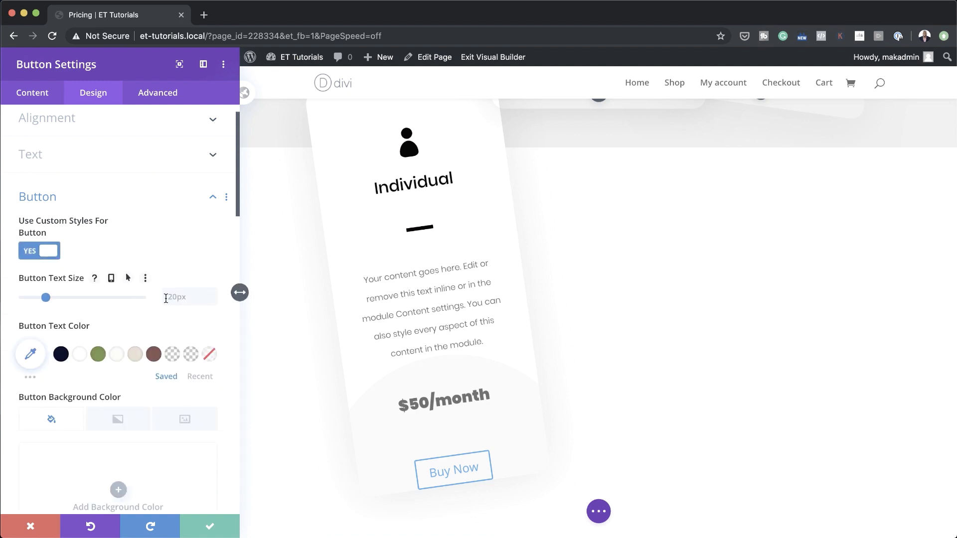
left_click(181, 294)
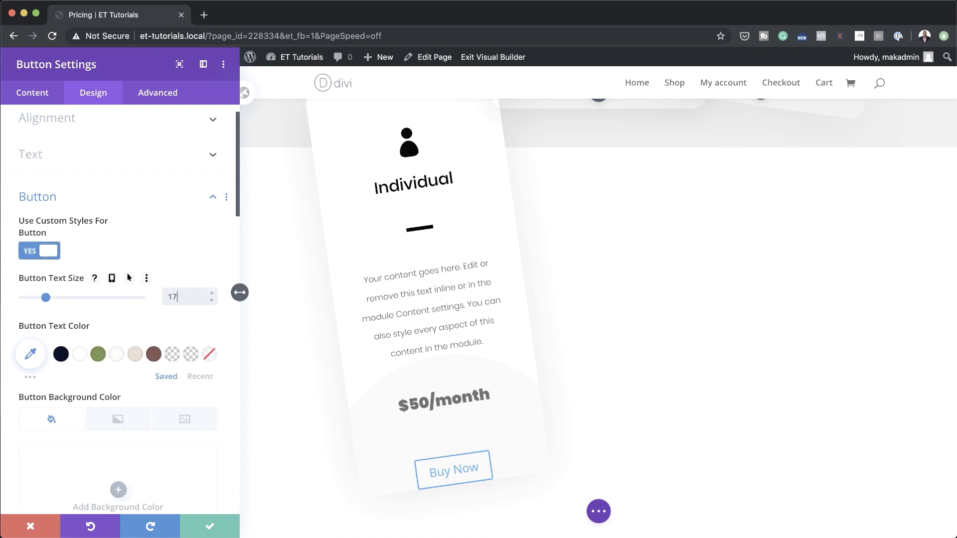
type("17px")
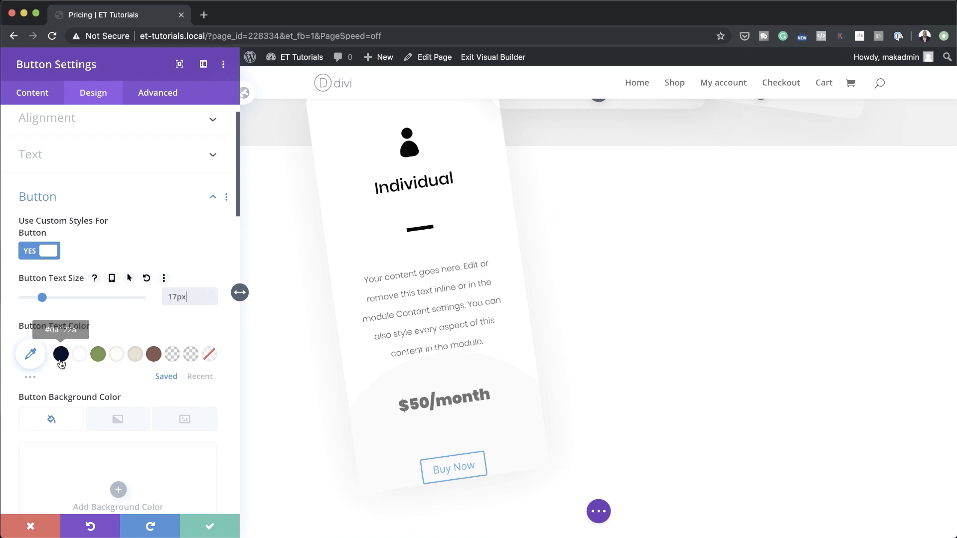
Step: Set the Buy Now button's text color to black
left_click(30, 356)
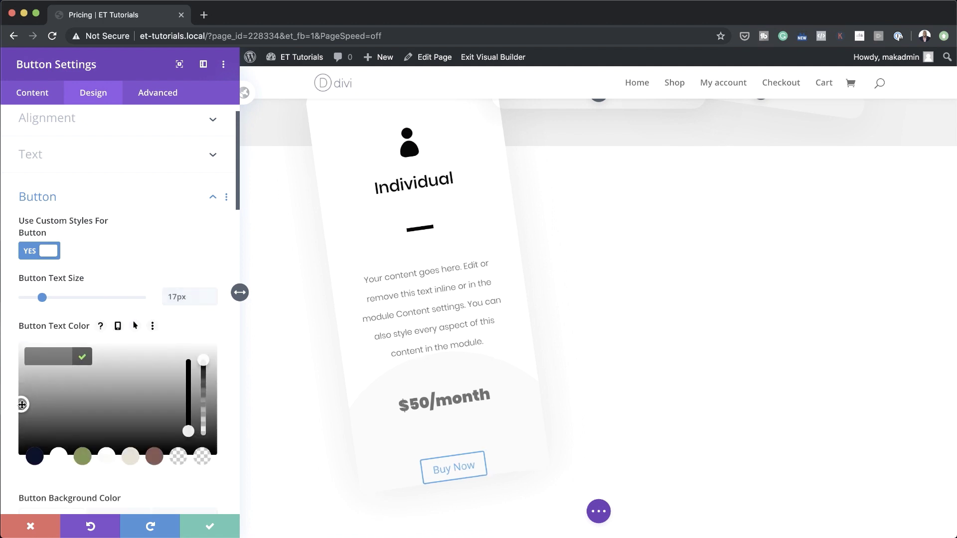
left_click(82, 357)
scroll(104, 449, "down", 3)
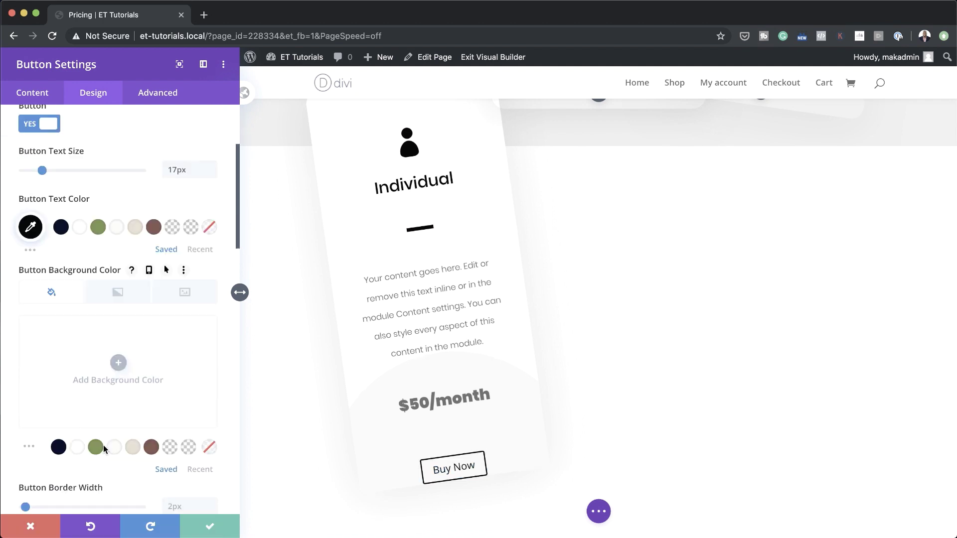
Step: Give the Buy Now button a white background and set its border width to 0px
left_click(77, 447)
scroll(77, 447, "down", 2)
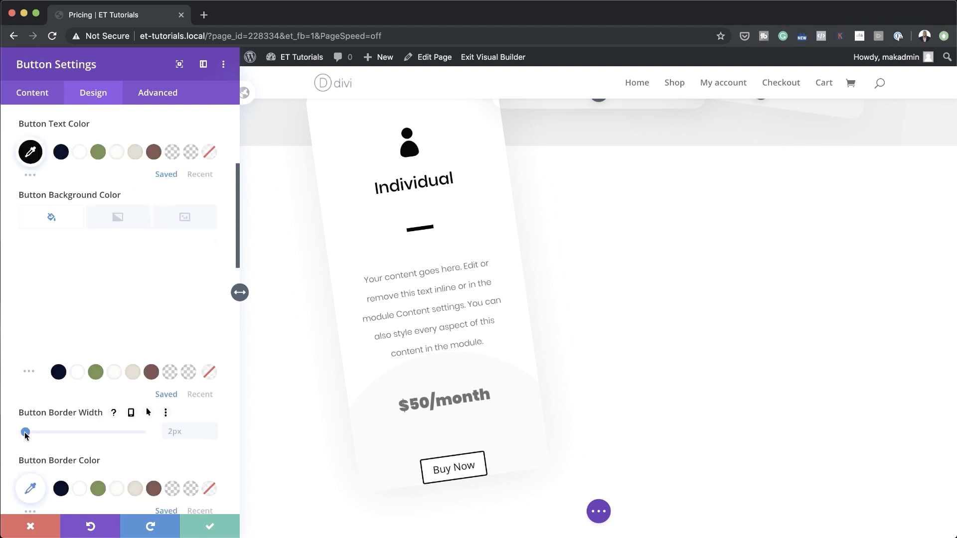
left_click_drag(25, 432, 22, 433)
Step: Set the Buy Now button's border radius to 100px
scroll(171, 439, "down", 2)
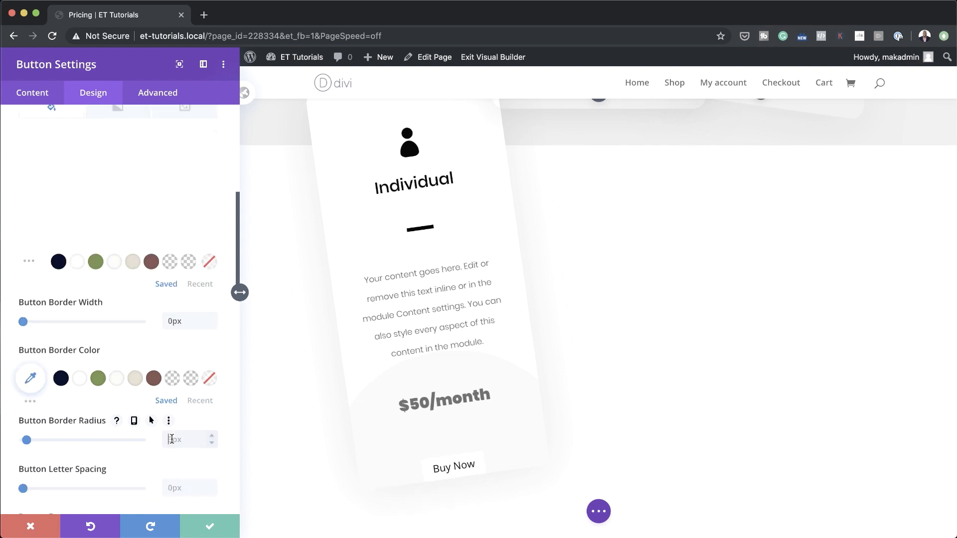
left_click(176, 440)
type("100px")
Step: Set the Buy Now button's font to Poppins with a Bold weight
scroll(176, 440, "down", 5)
left_click(70, 290)
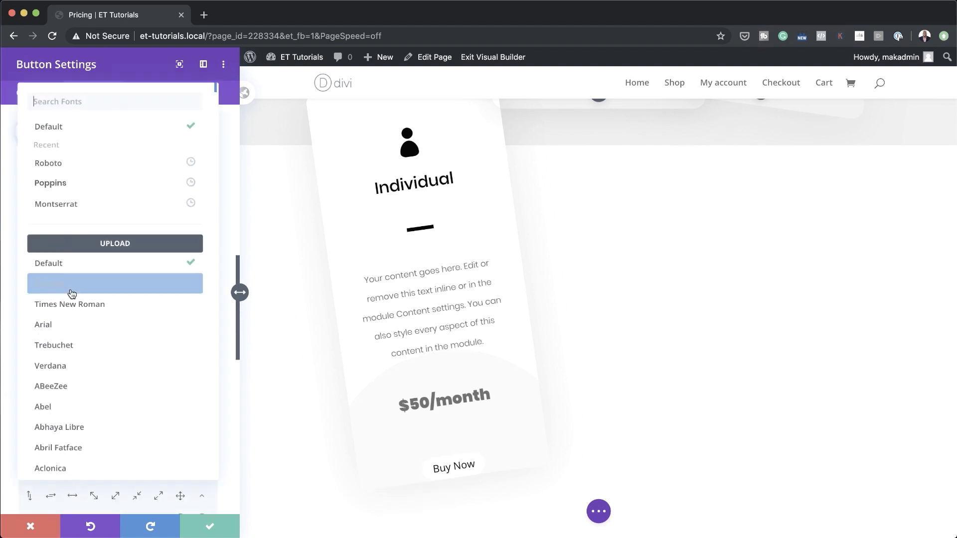
left_click(78, 183)
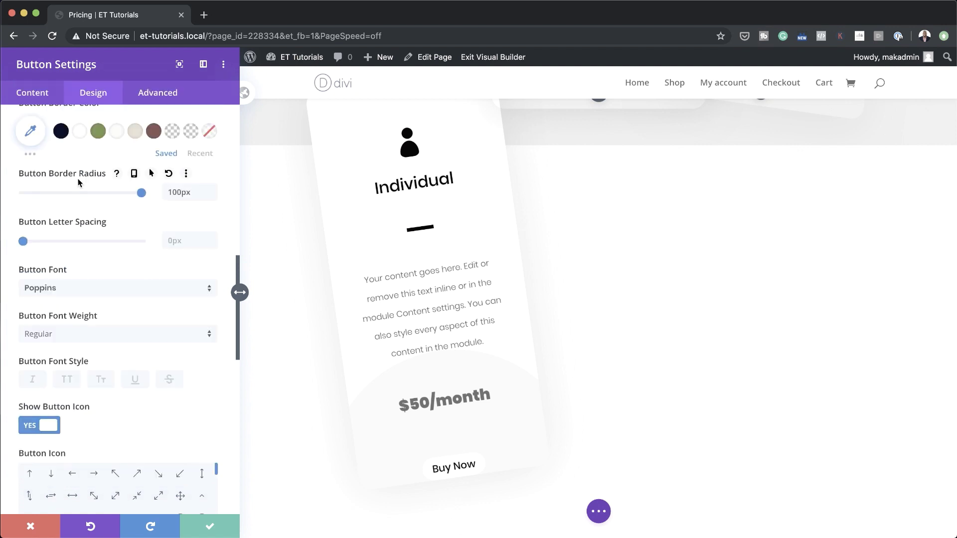
left_click(70, 331)
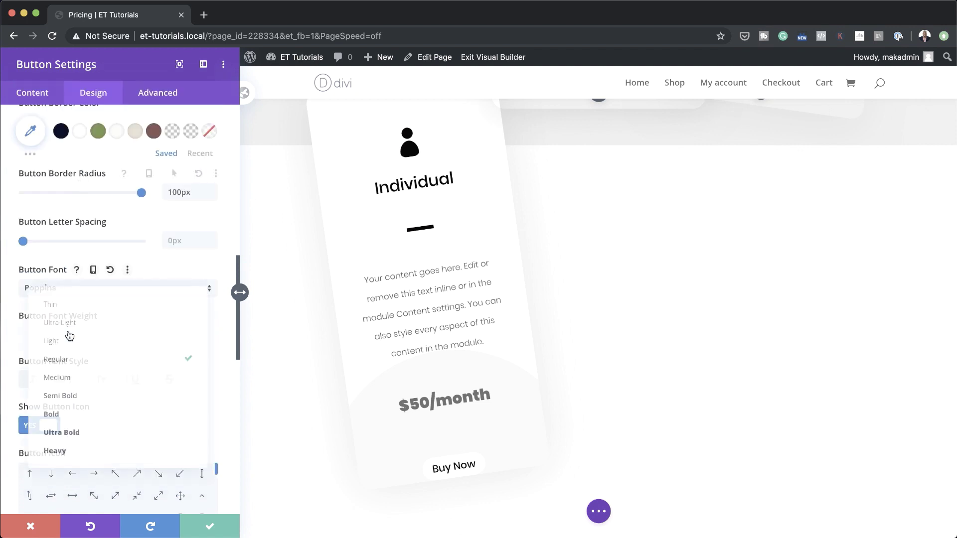
left_click(107, 416)
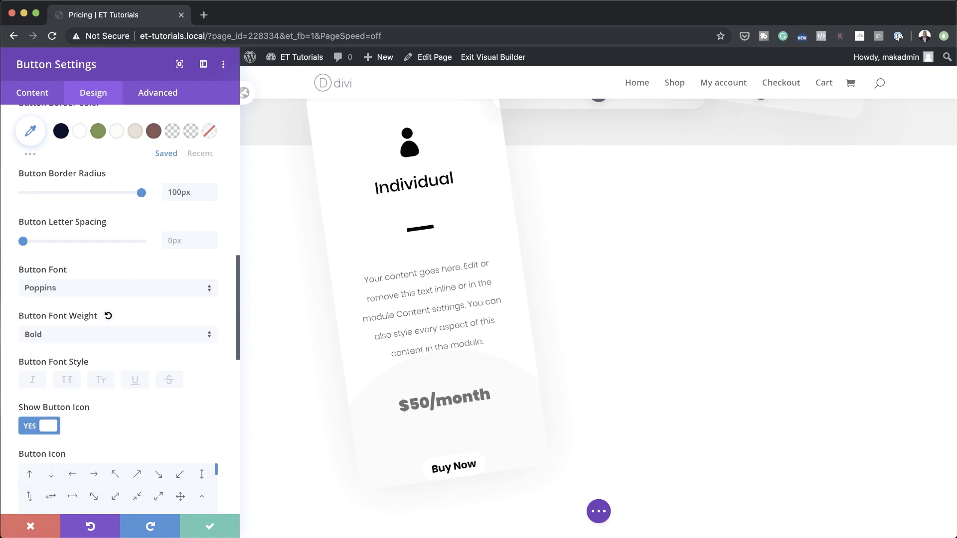
Step: Set the Buy Now button's margin to 50px at the top and -40px at the bottom
scroll(124, 440, "down", 8)
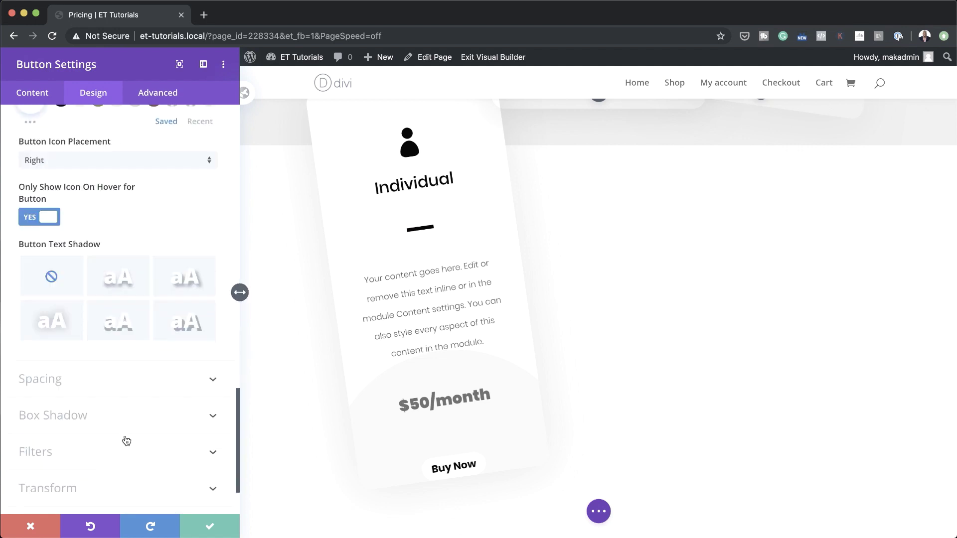
left_click(57, 334)
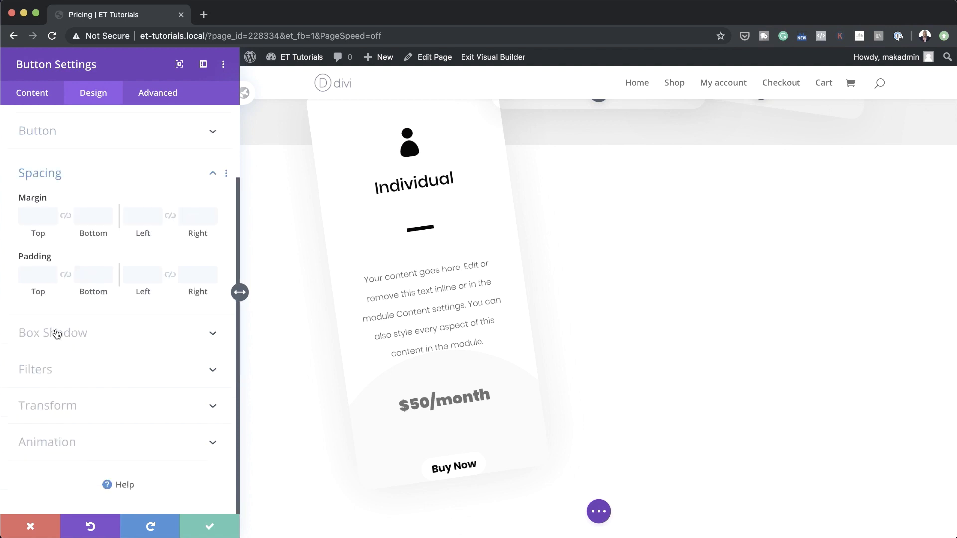
left_click(38, 216)
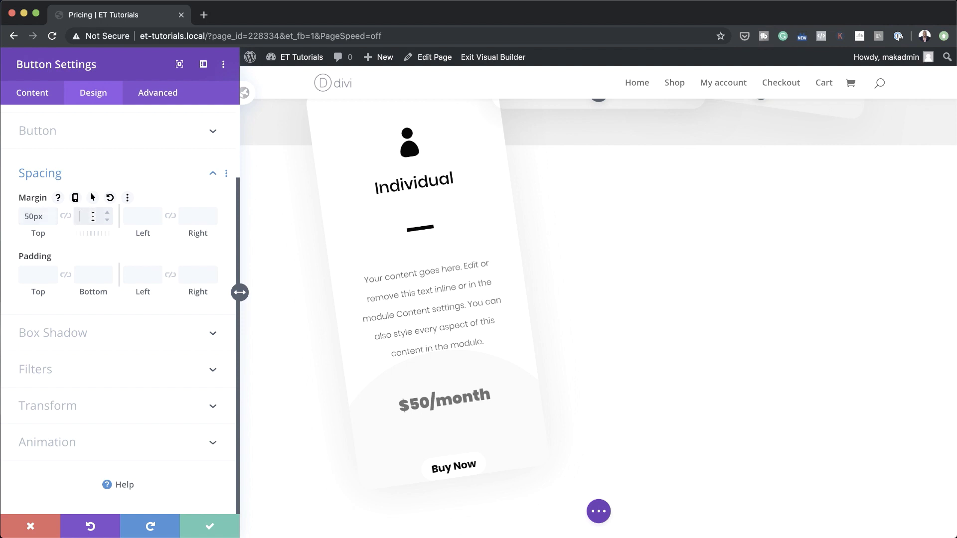
type("-40px")
Step: Set the Buy Now button's padding to 23px at the top and bottom and 70px on the left and right
left_click(38, 274)
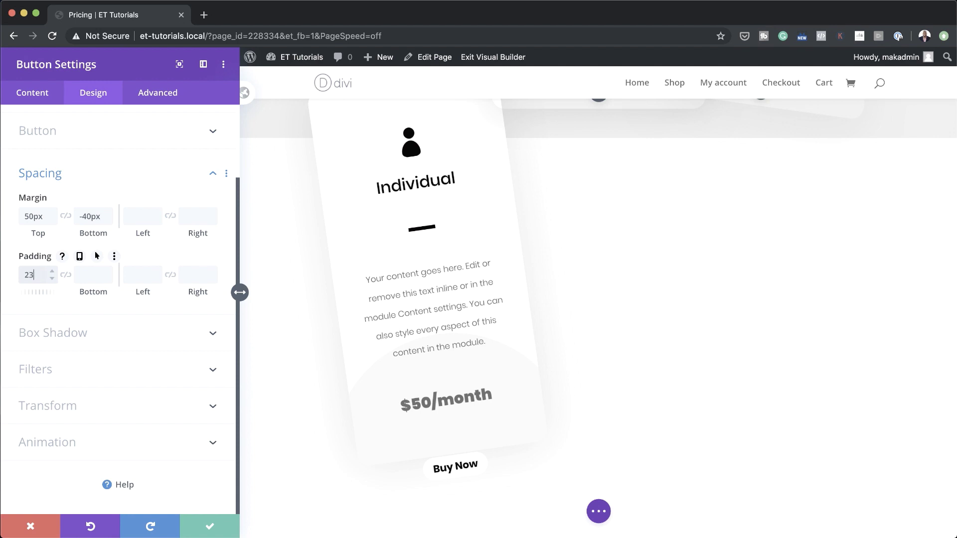
type("23px")
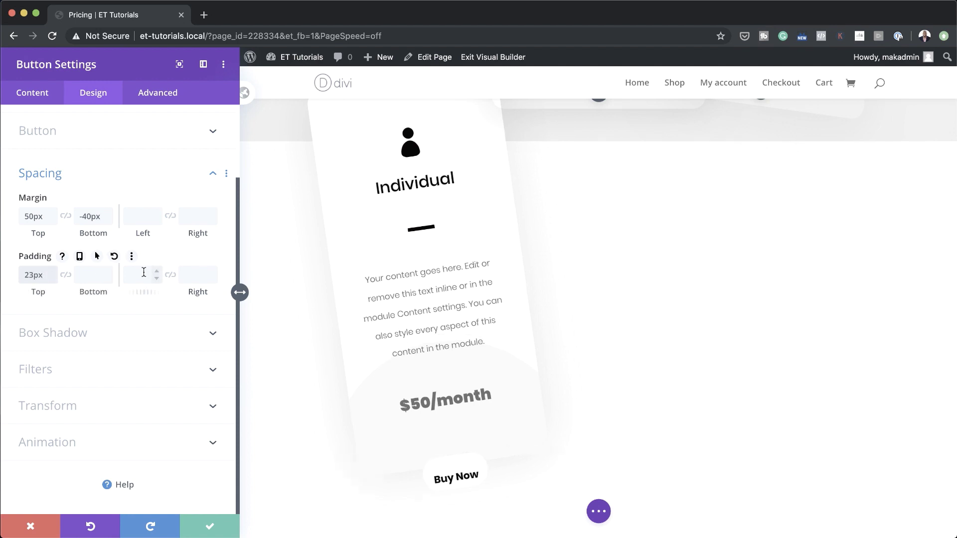
type("70px")
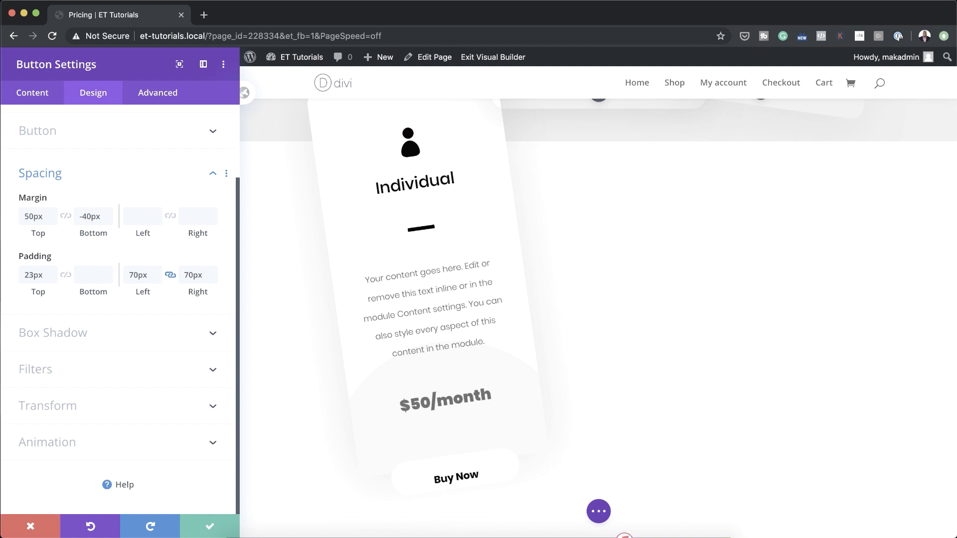
left_click(65, 275)
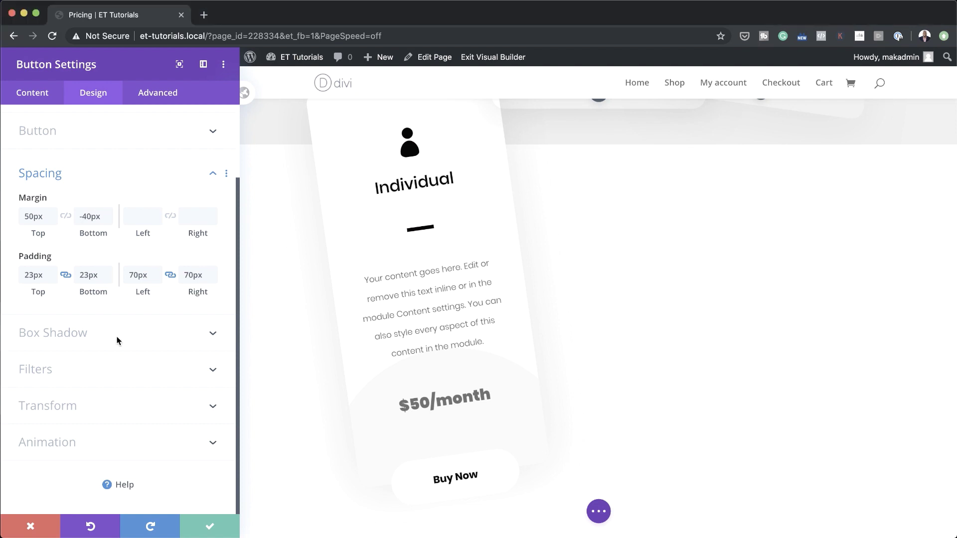
Step: Add the first box shadow preset to the Buy Now button with a 50px blur strength and save the button settings
left_click(95, 333)
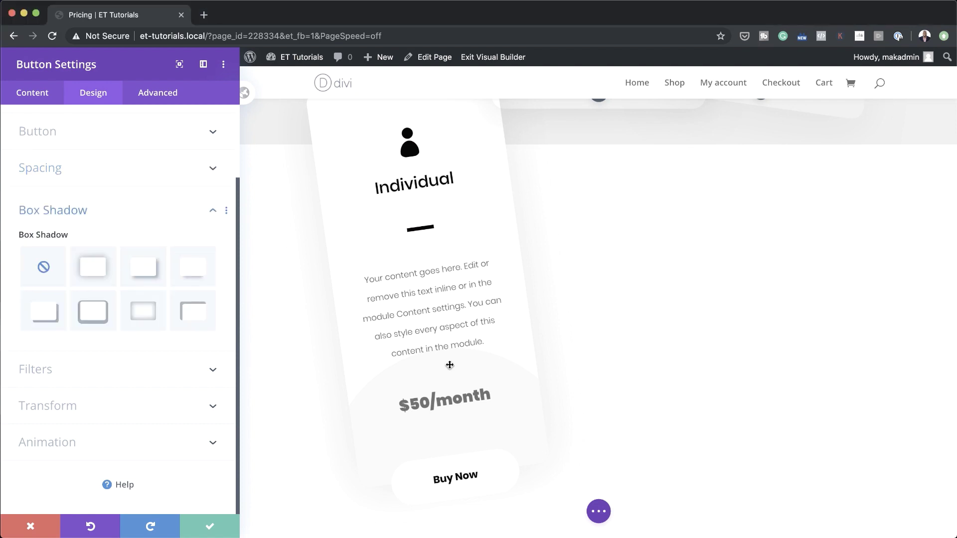
left_click(95, 272)
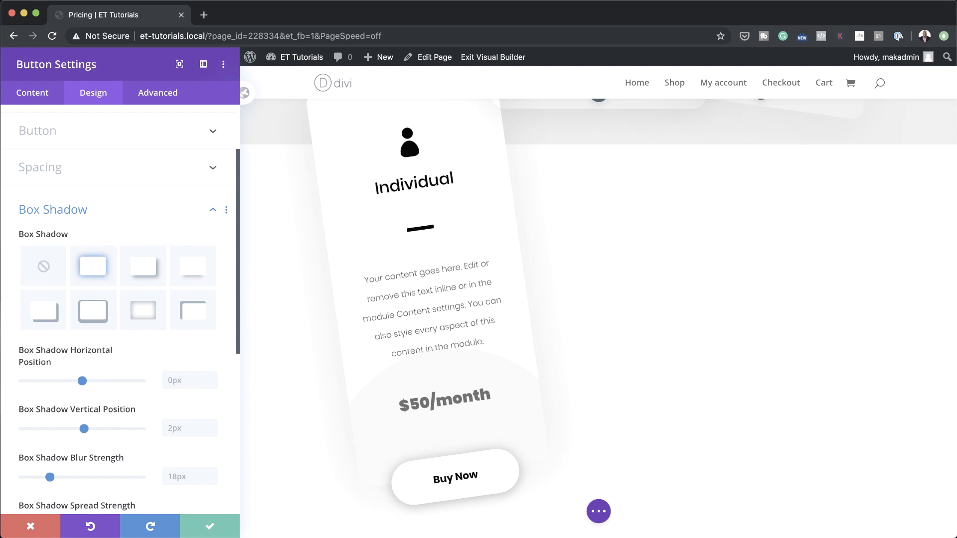
scroll(171, 396, "down", 2)
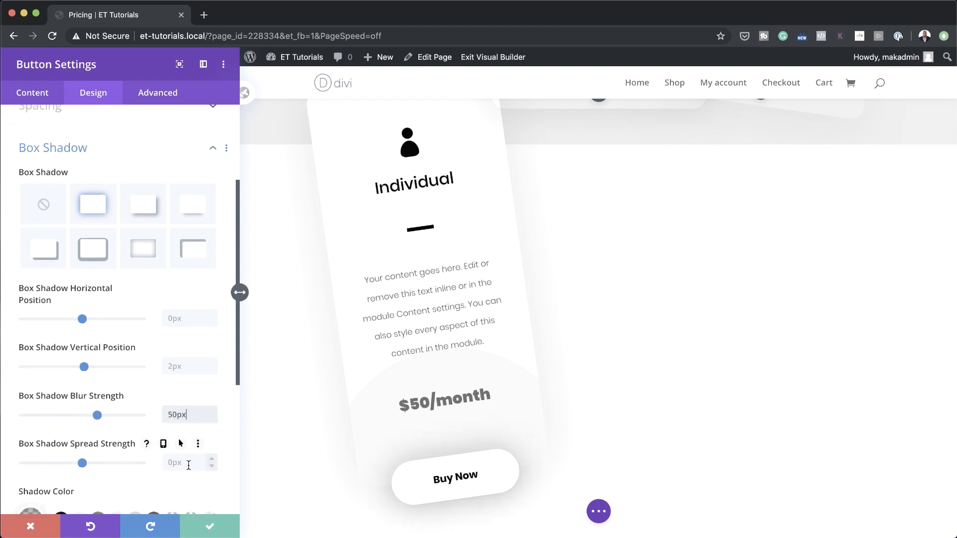
scroll(188, 464, "down", 3)
scroll(189, 469, "down", 1)
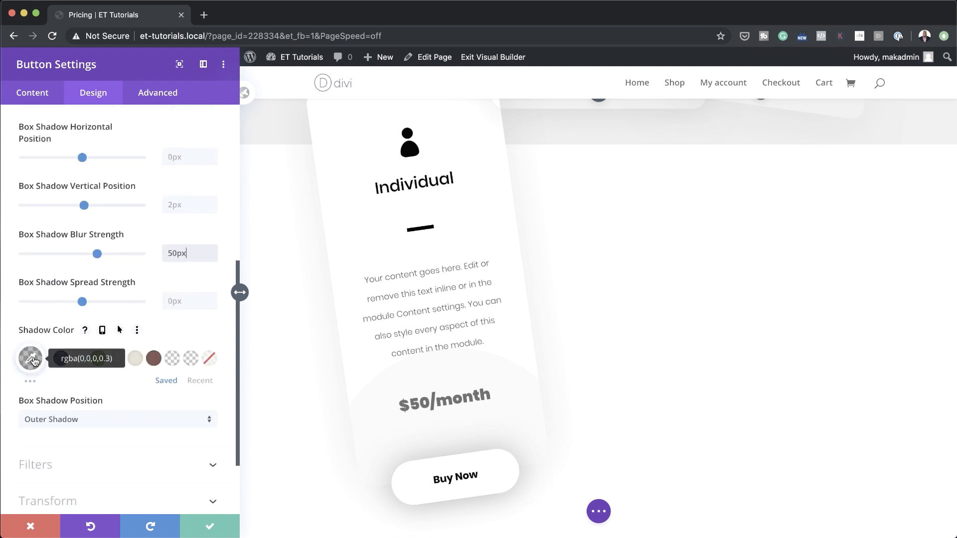
left_click(35, 359)
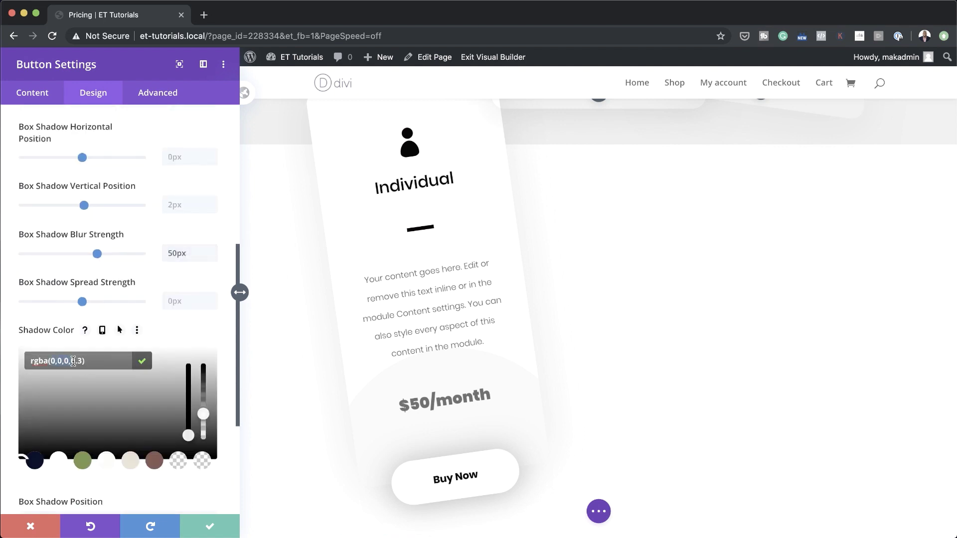
left_click(210, 527)
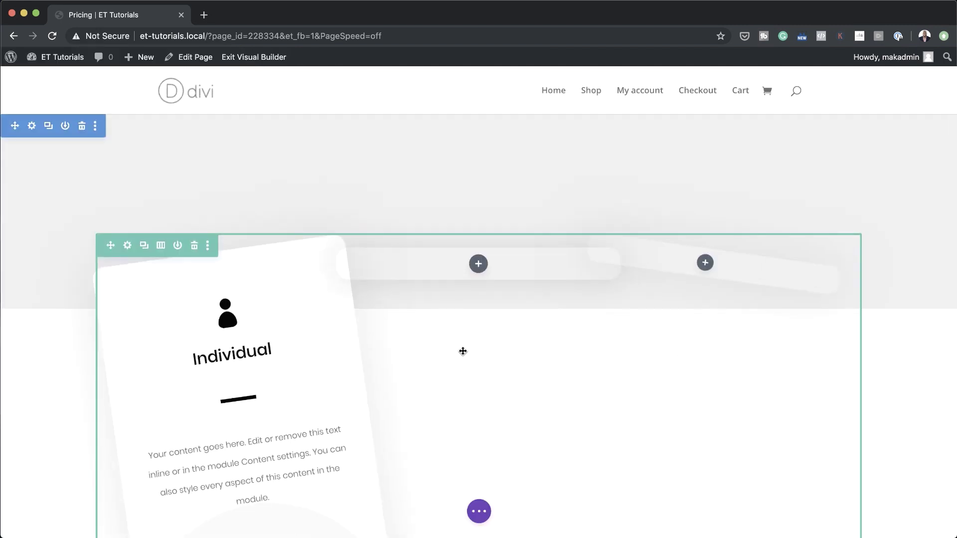
Step: In wireframe view, duplicate the blurb, divider, both text modules and the button into the other two columns, and return to desktop view
scroll(462, 351, "down", 3)
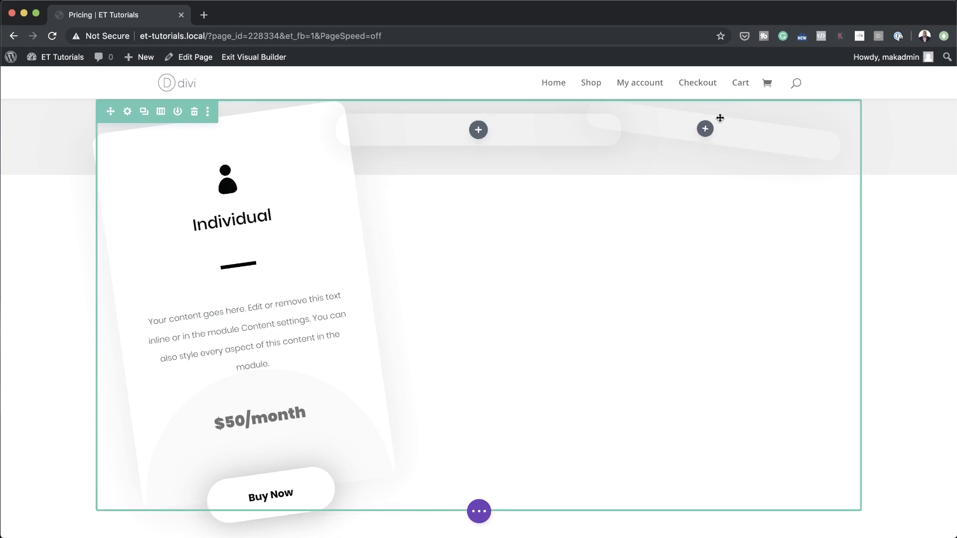
left_click(478, 513)
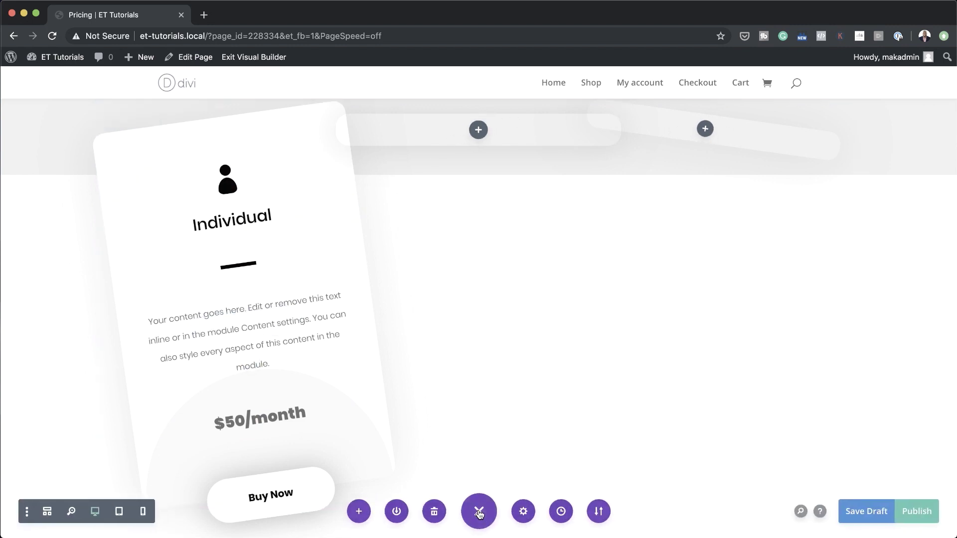
left_click(48, 512)
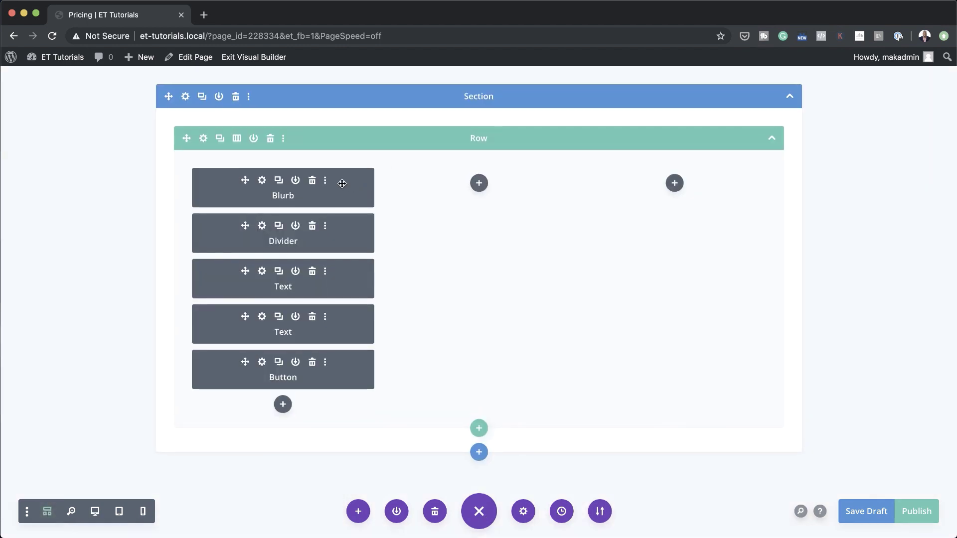
left_click(278, 181)
left_click_drag(246, 180, 612, 182)
left_click(474, 181)
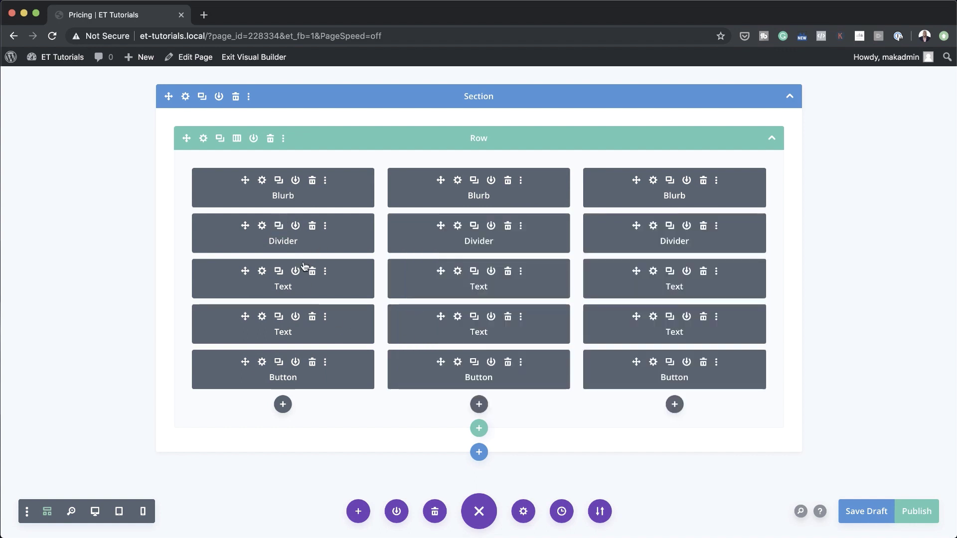
left_click(96, 512)
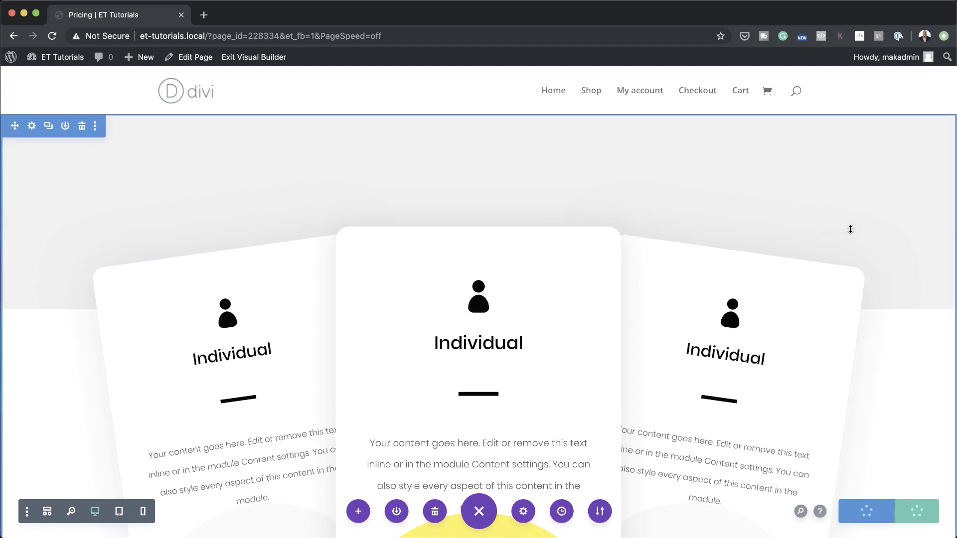
Step: Retitle the middle column's blurb "Professional" and the third column's blurb "Enterprise"
scroll(850, 231, "down", 5)
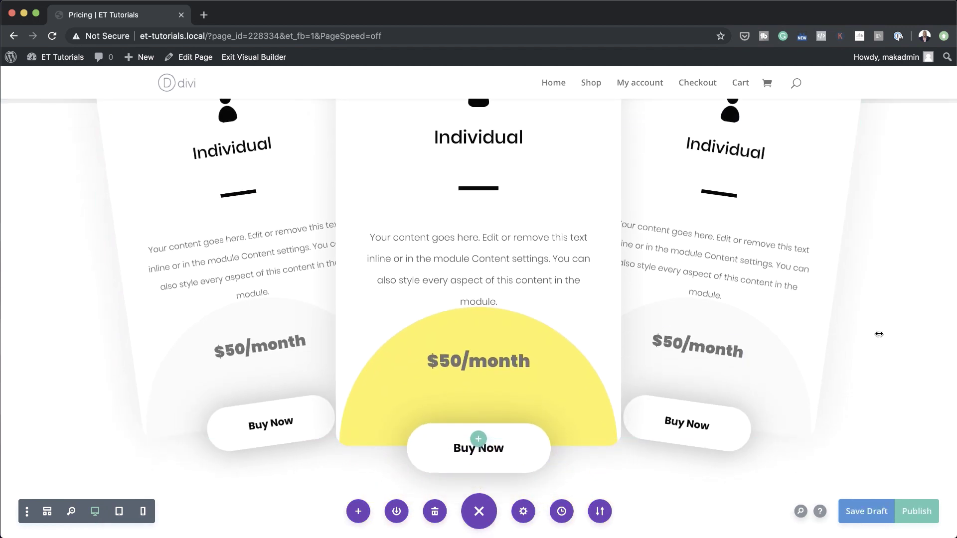
scroll(886, 344, "up", 2)
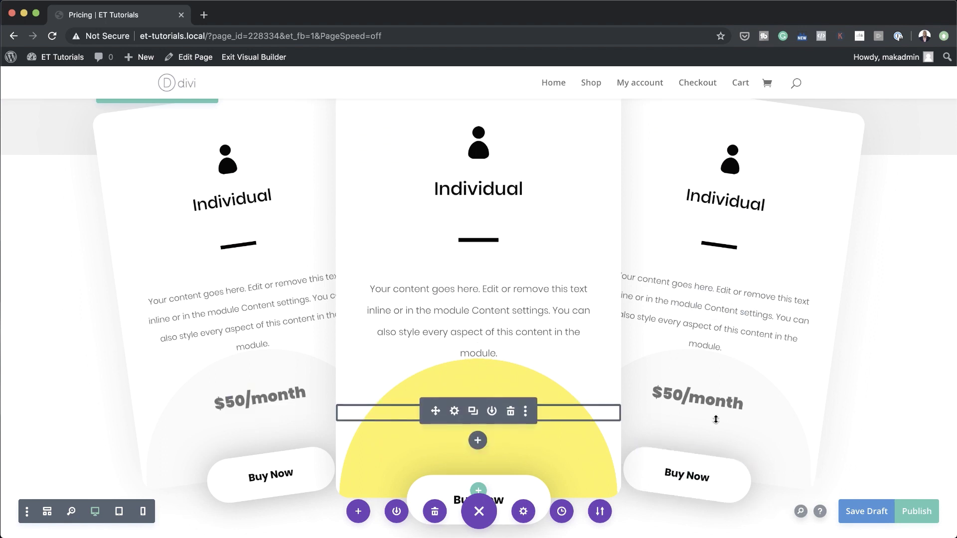
double_click(490, 187)
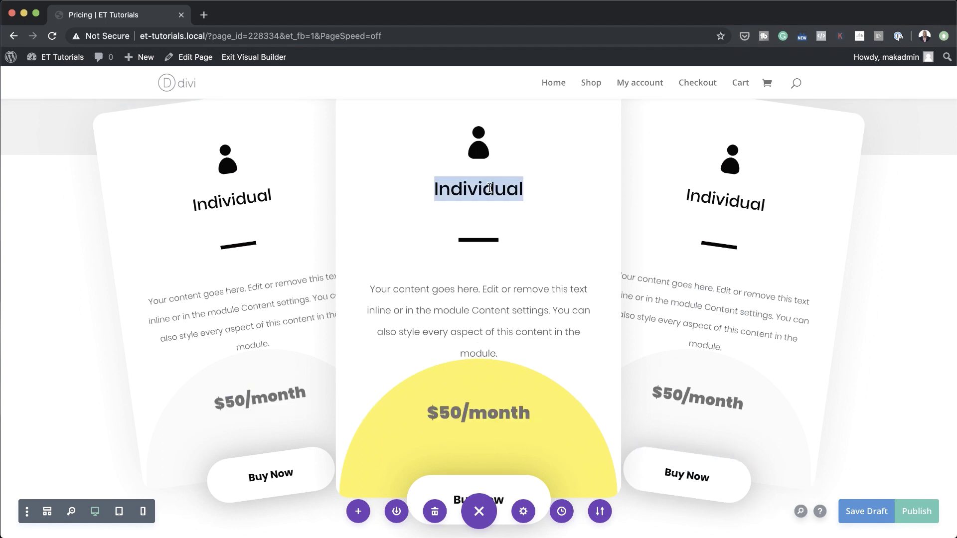
type("Professional")
left_click(728, 200)
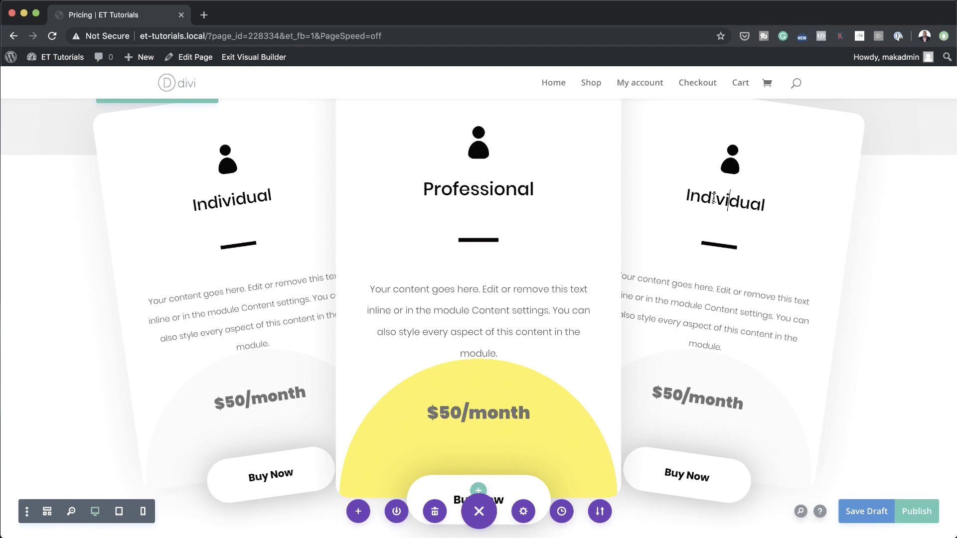
double_click(688, 194)
type("Enterprise")
Step: Change the Professional blurb's icon to the globe and save the blurb settings
scroll(470, 234, "up", 2)
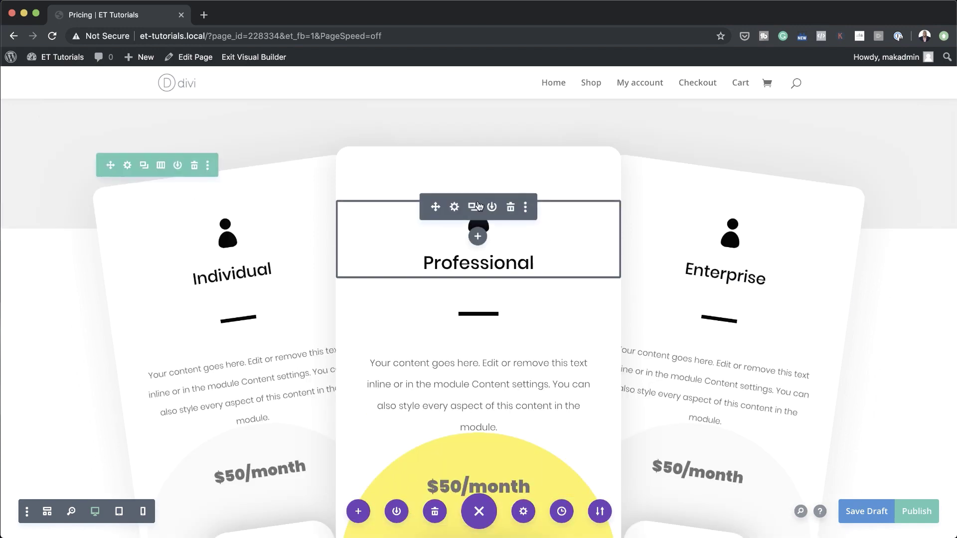
left_click(455, 208)
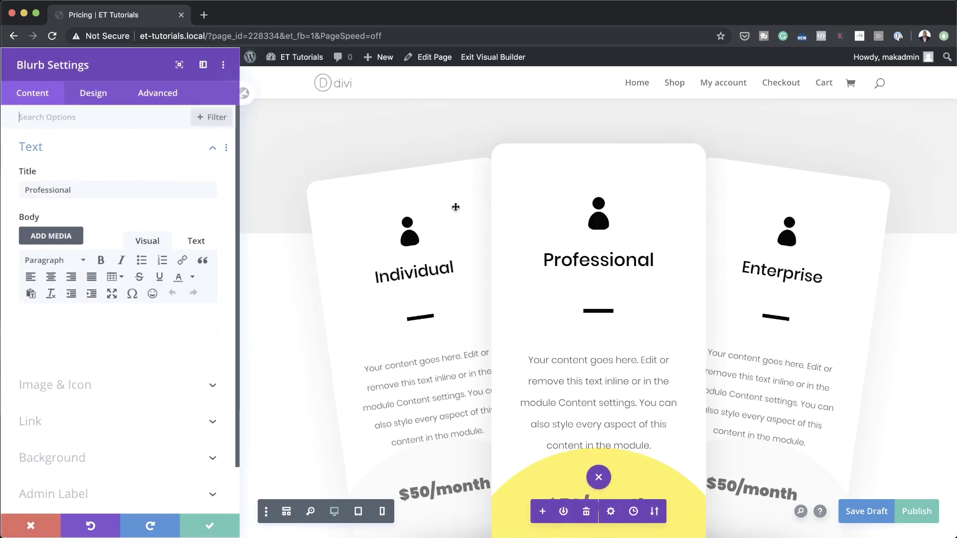
scroll(96, 358, "down", 1)
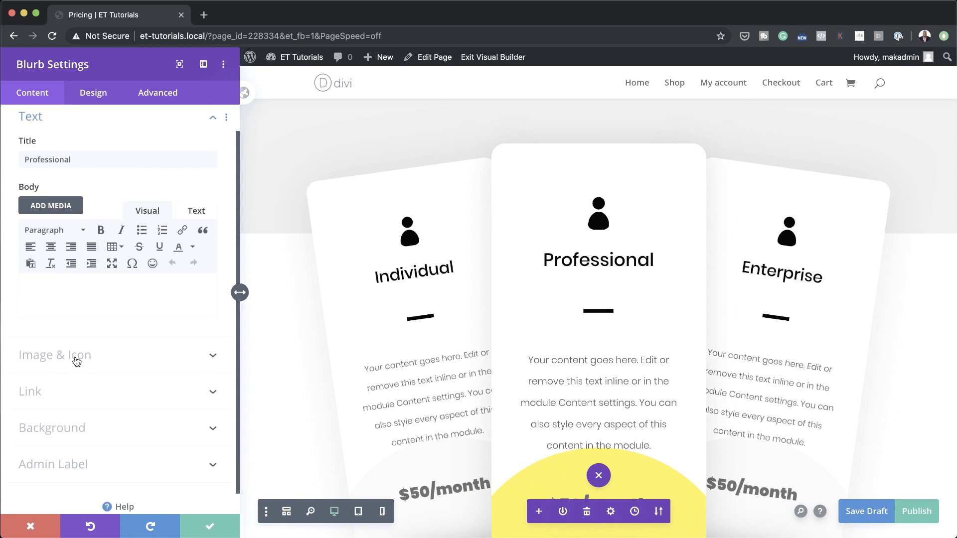
left_click(76, 361)
scroll(125, 279, "down", 5)
left_click(94, 297)
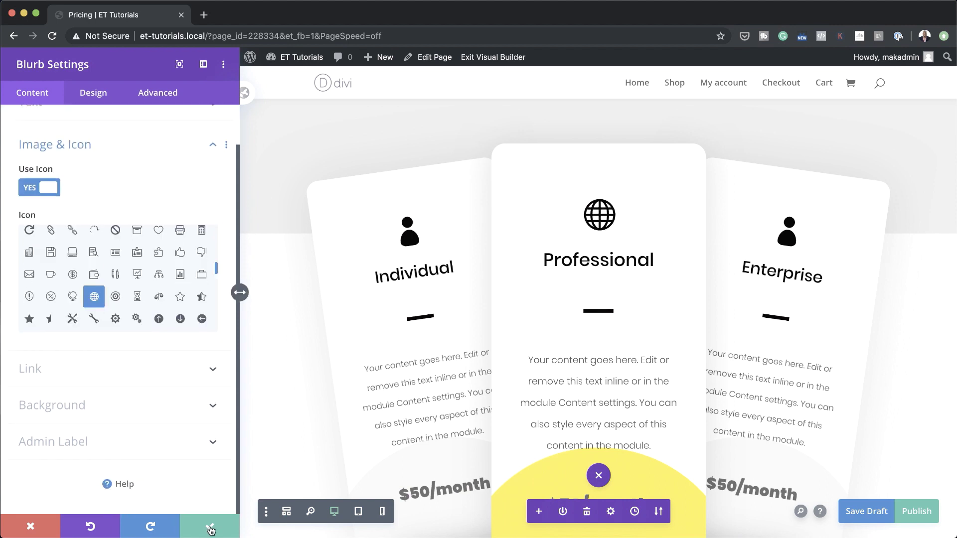
left_click(209, 525)
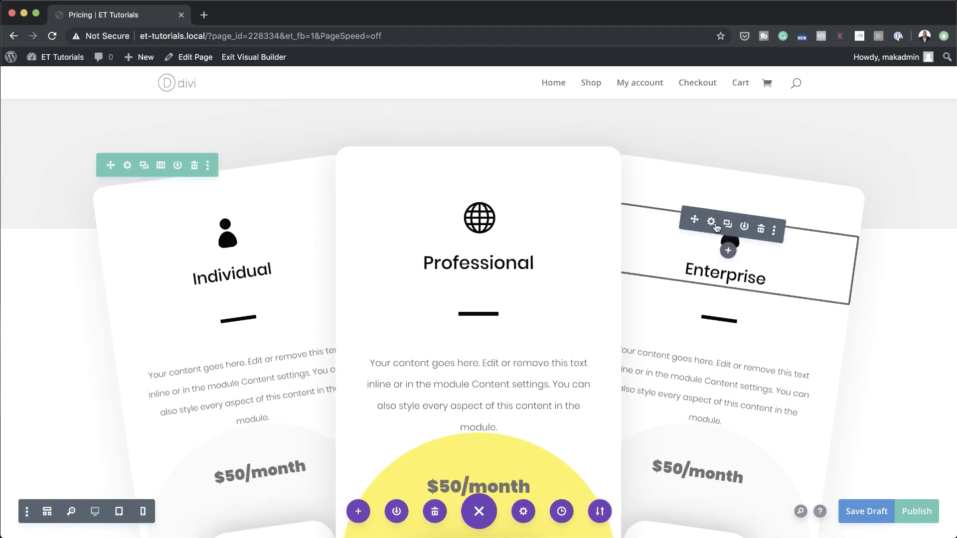
Step: Change the Enterprise blurb's icon to the office building and save the blurb settings
left_click(712, 224)
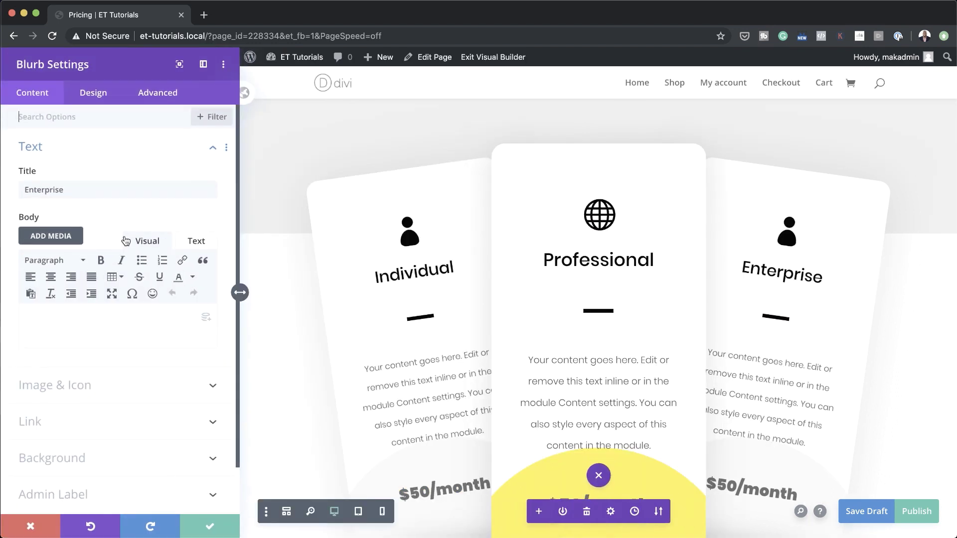
left_click(88, 394)
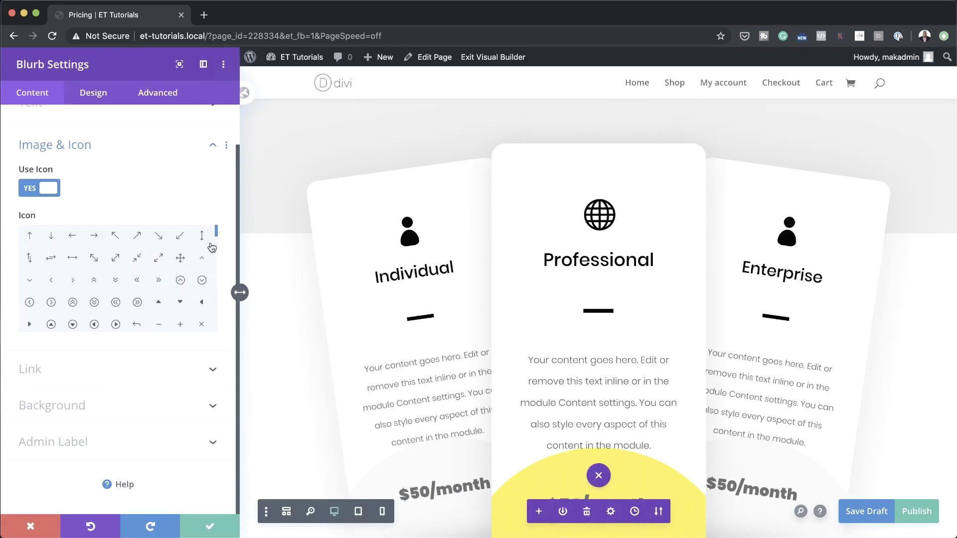
scroll(219, 246, "down", 5)
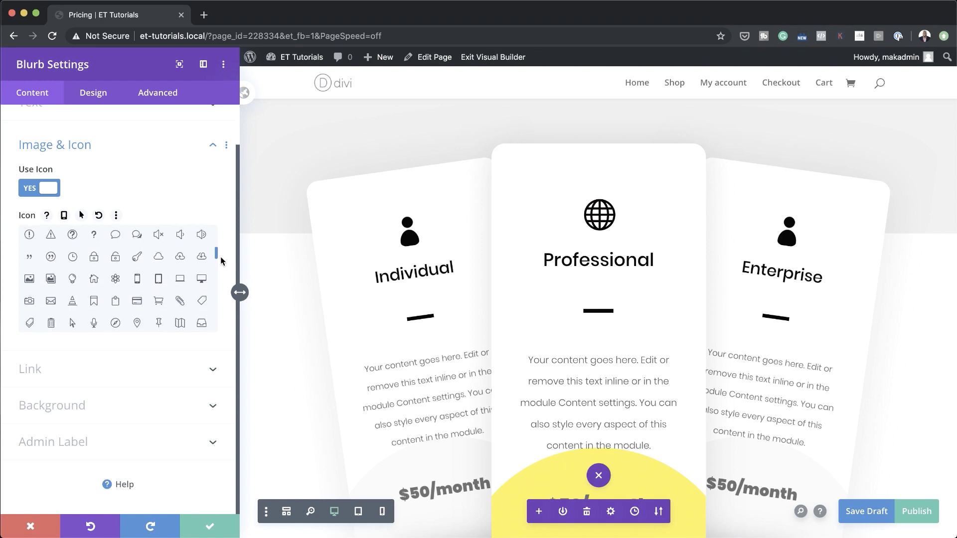
scroll(220, 256, "down", 3)
left_click(29, 310)
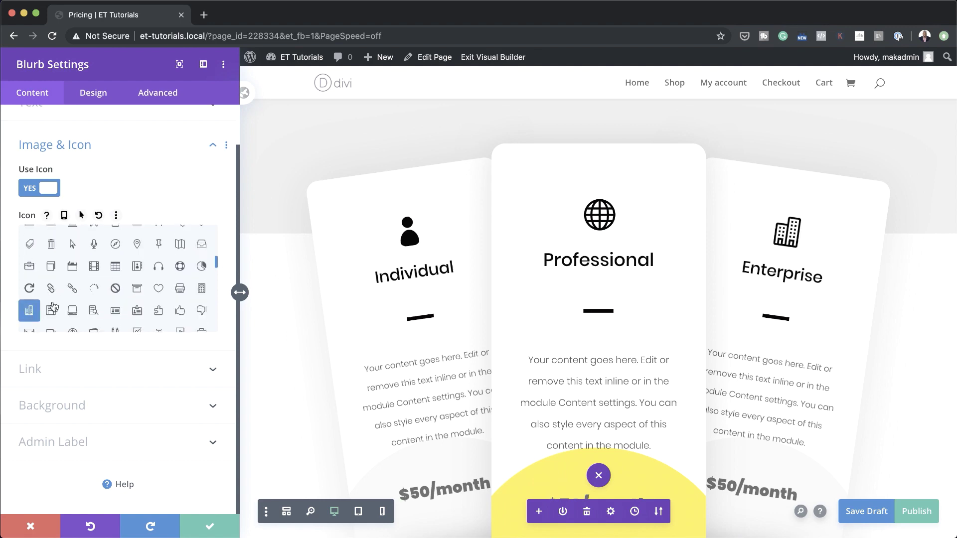
left_click(208, 527)
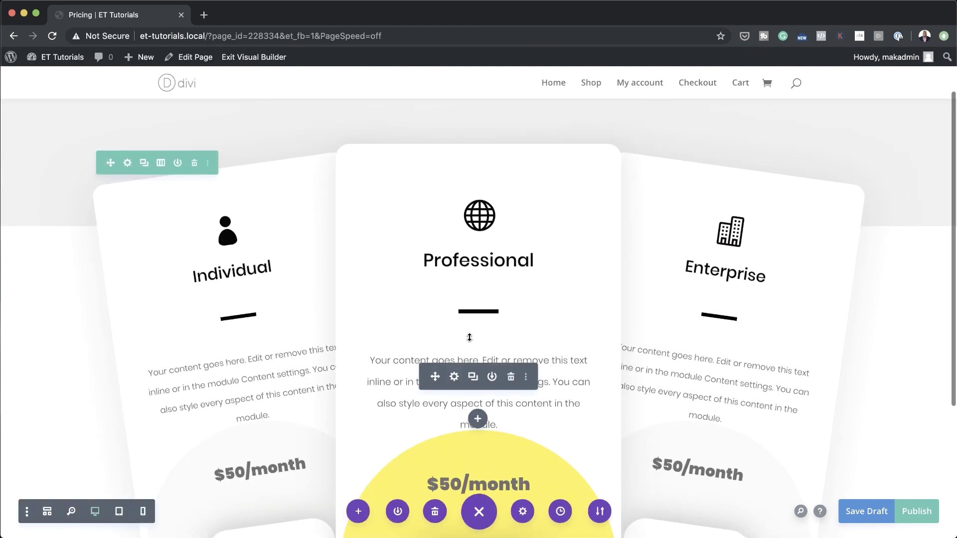
Step: Set the Professional column's price text to $99/month and save the text settings
left_click(457, 384)
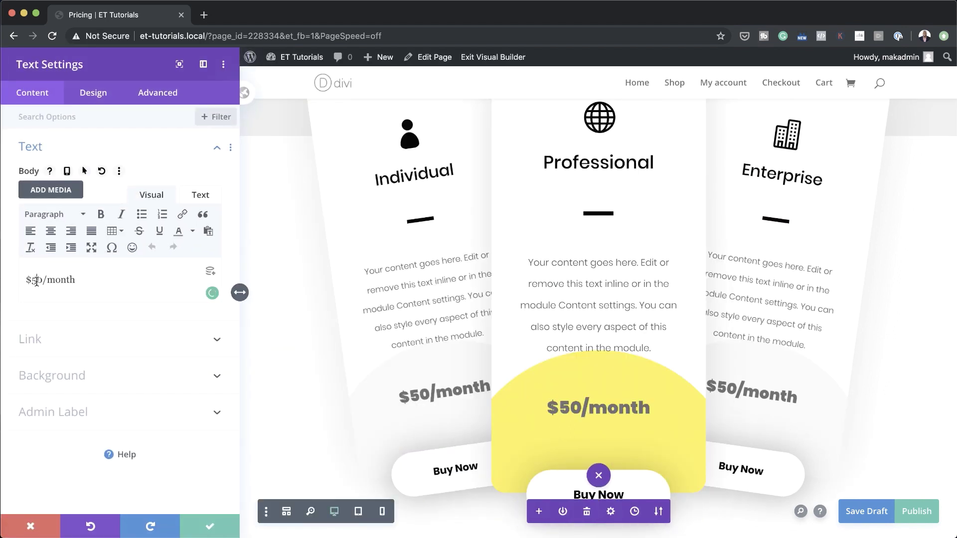
key("BackSpace")
key("BackSpace")
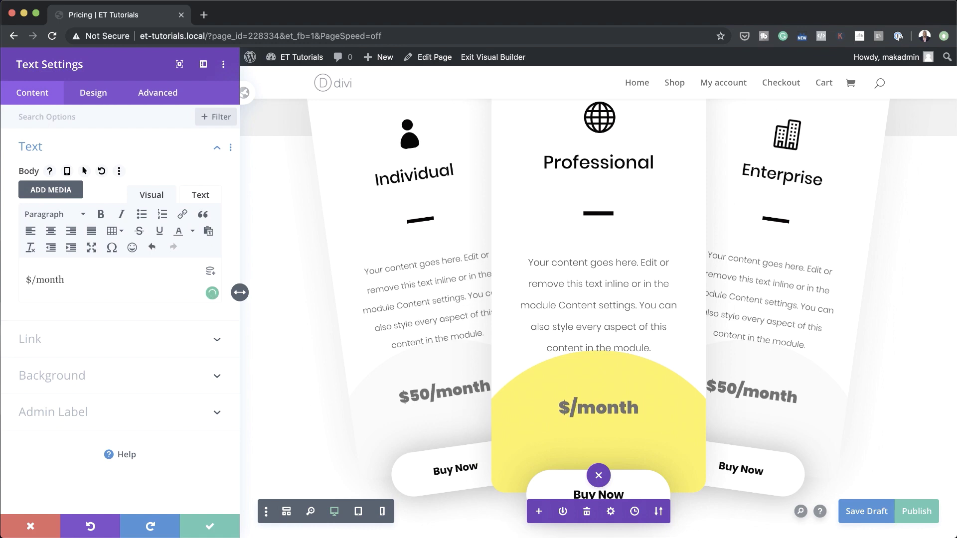
type("99")
left_click(209, 526)
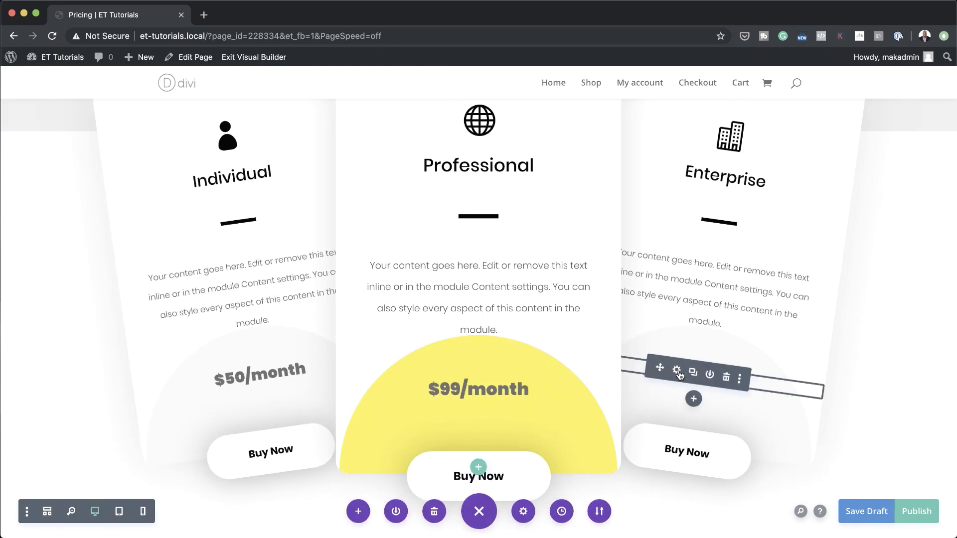
Step: Set the Enterprise column's price text to $299/month and save the text settings
left_click(677, 370)
key("BackSpace")
key("BackSpace")
type("299")
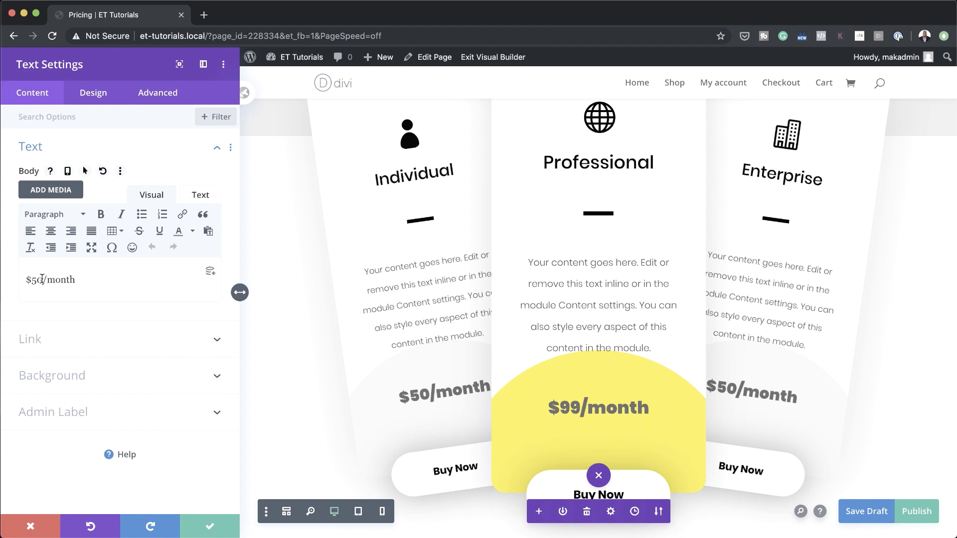
left_click(208, 523)
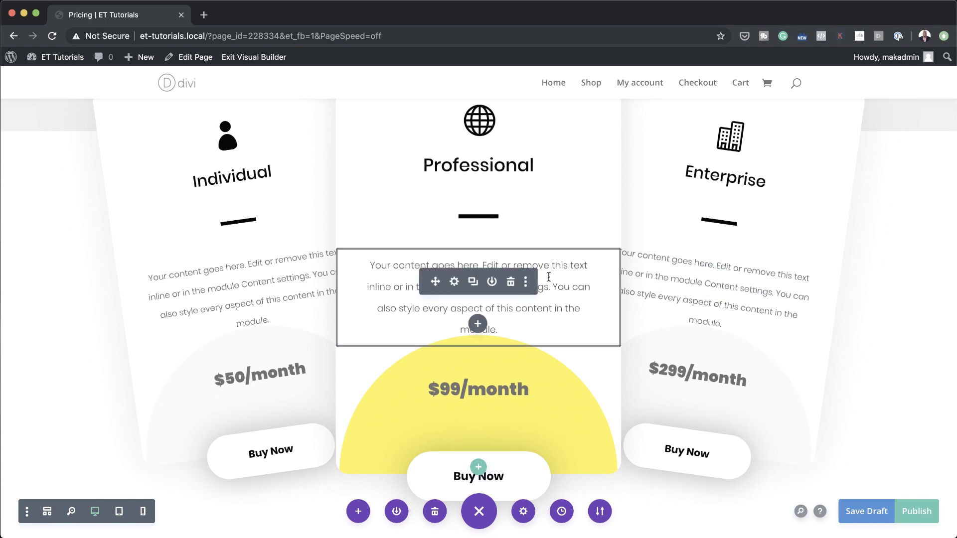
Step: Publish the pricing page and exit the Visual Builder to view the three columns on the live page
scroll(549, 277, "up", 3)
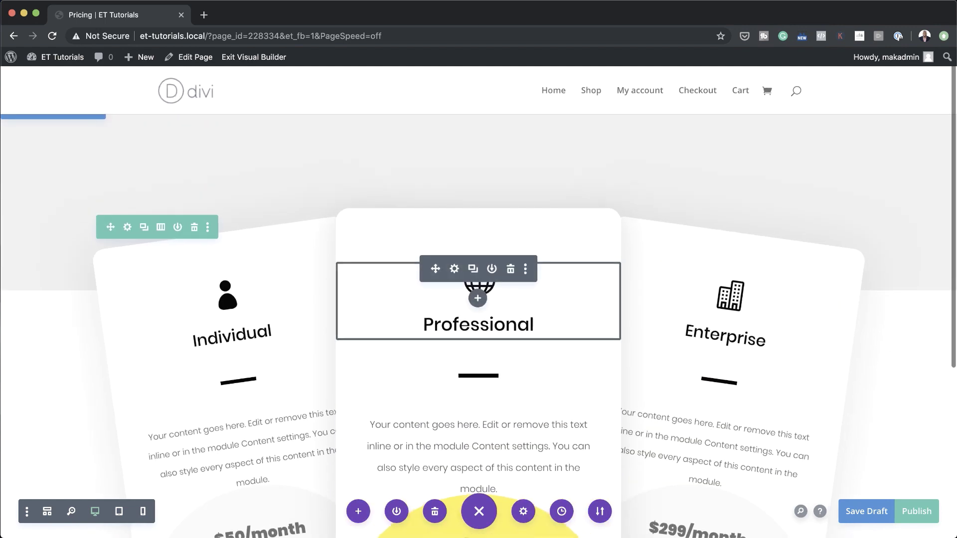
left_click(917, 511)
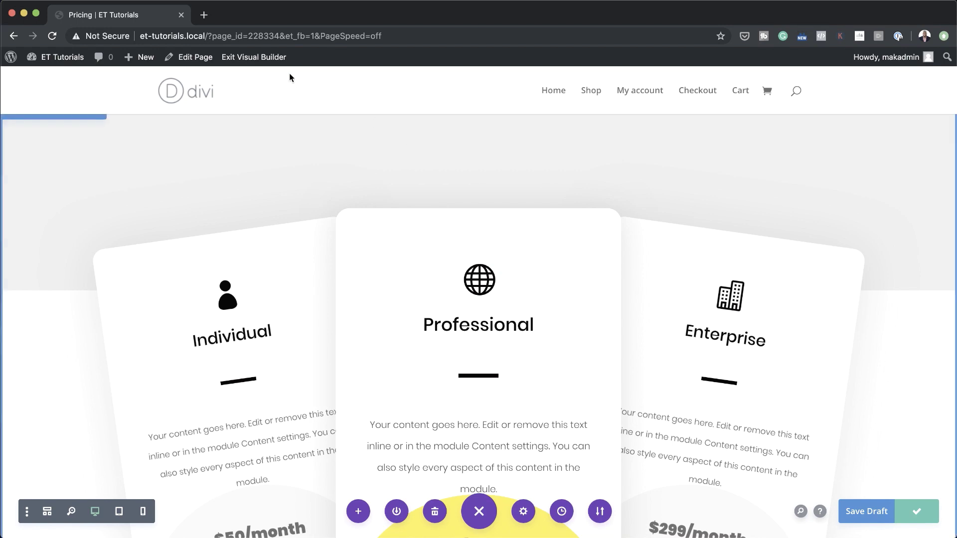
left_click(266, 57)
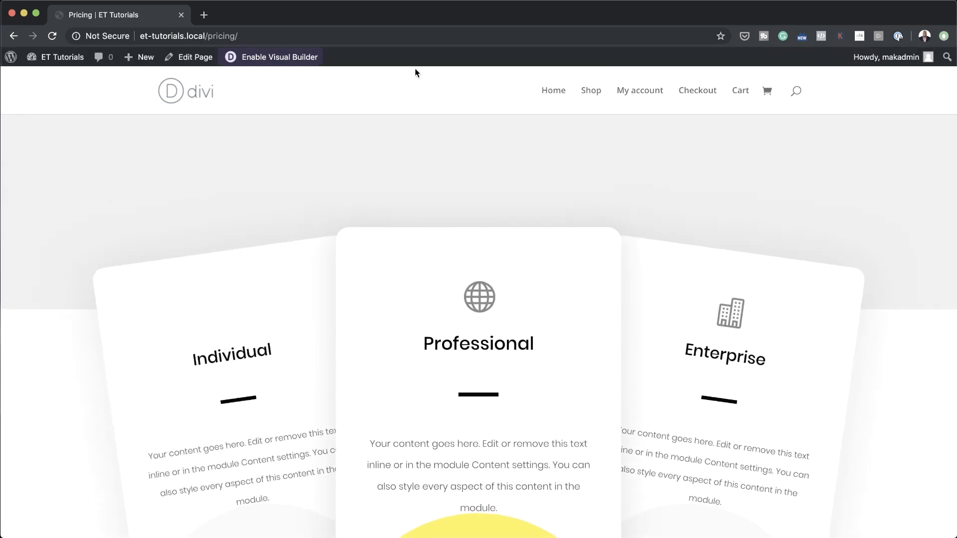
scroll(877, 187, "down", 3)
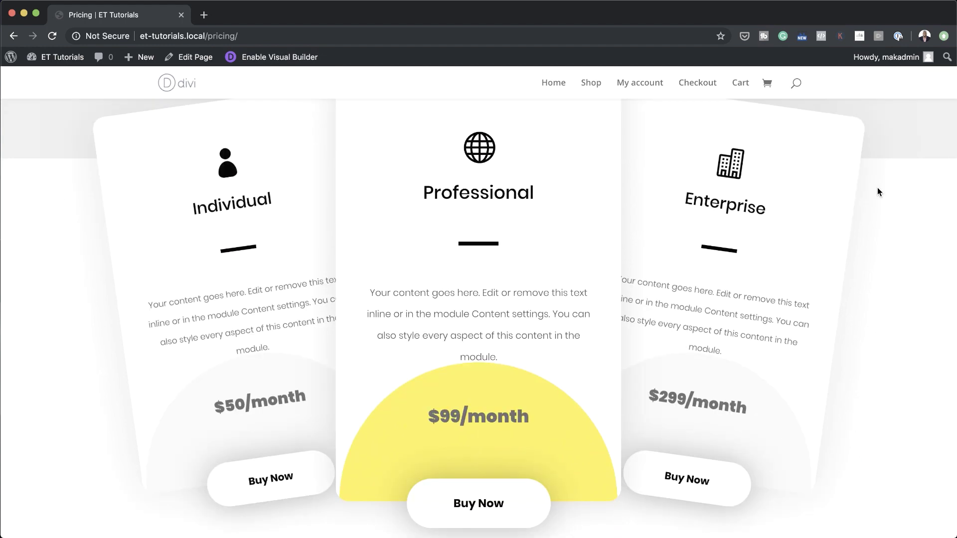